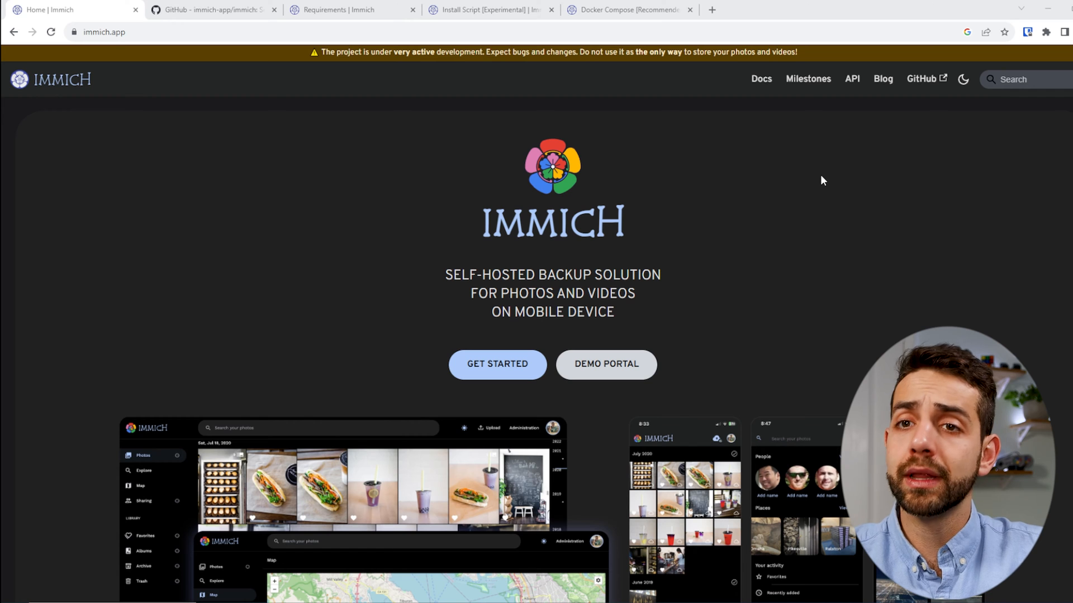
Examine the Immich home page's tagline about self-hosted photo and video backup and its web and mobile app previews.
left_click_drag(469, 274, 629, 275)
left_click_drag(478, 294, 634, 305)
left_click_drag(501, 314, 584, 313)
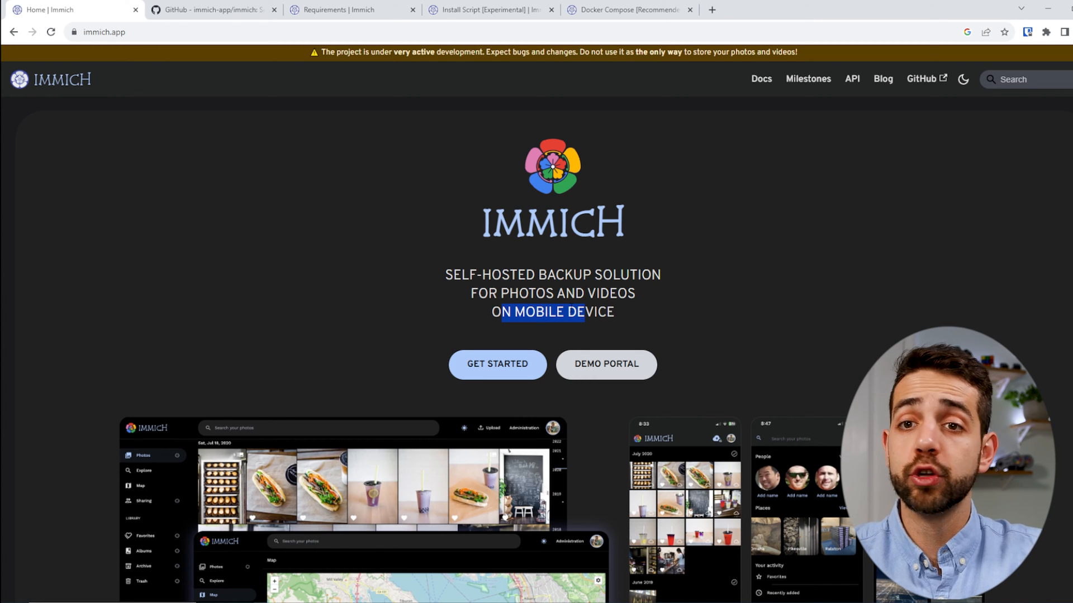
scroll(682, 290, "down", 2)
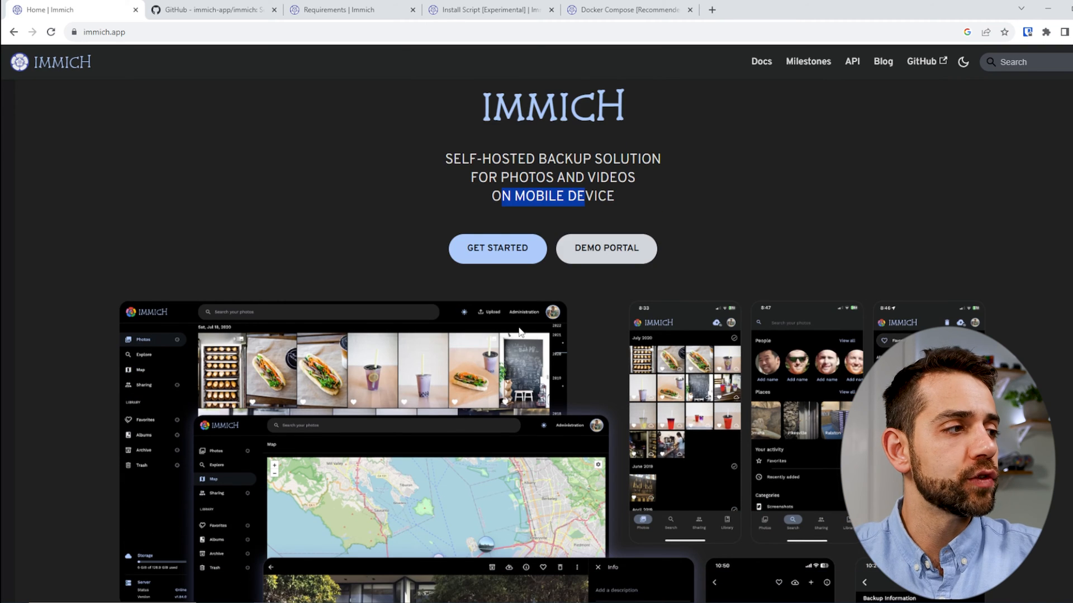
scroll(581, 316, "down", 3)
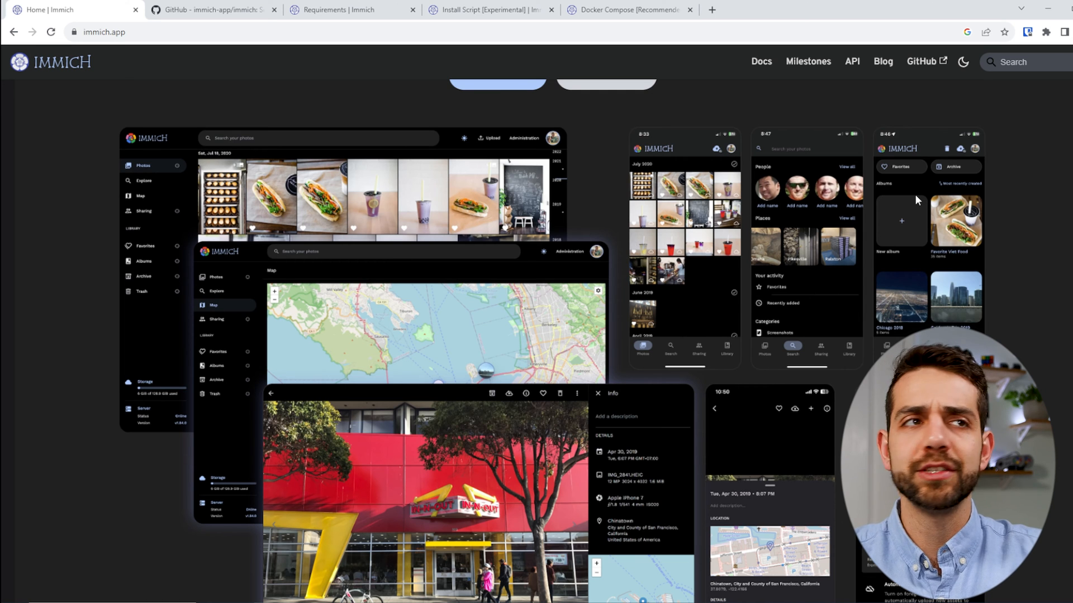
scroll(868, 258, "up", 5)
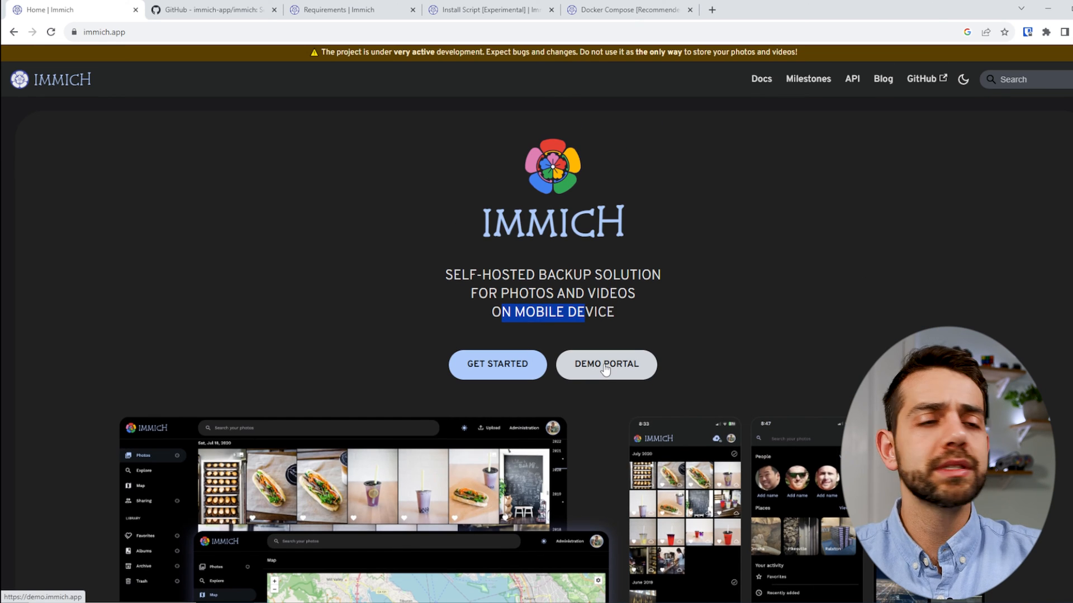
Open the Immich demo portal, log in with the prefilled demo credentials and look through the photo timeline.
left_click(605, 366)
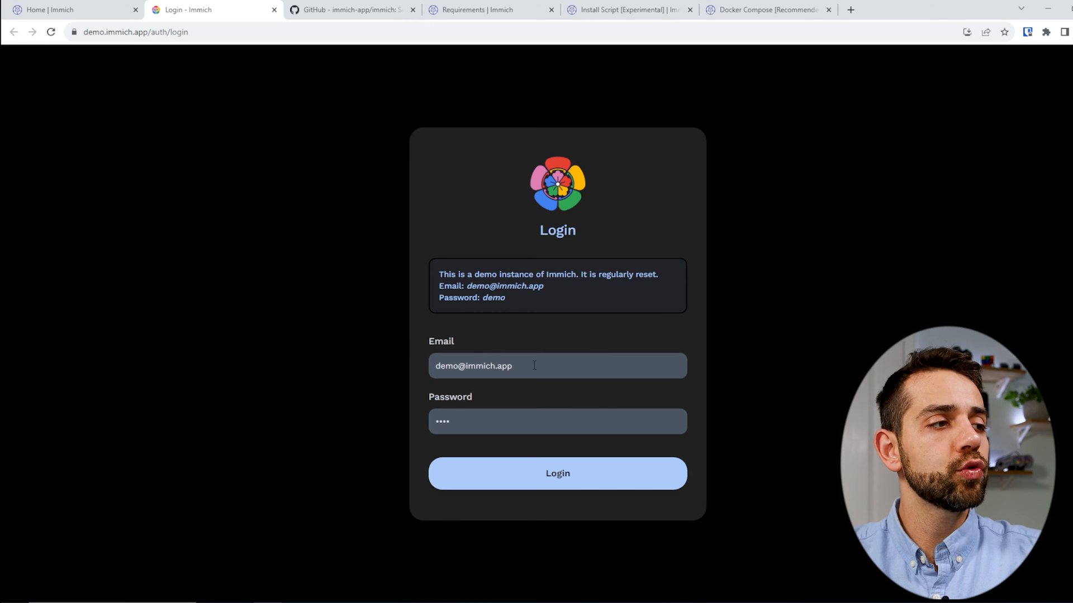
left_click(596, 482)
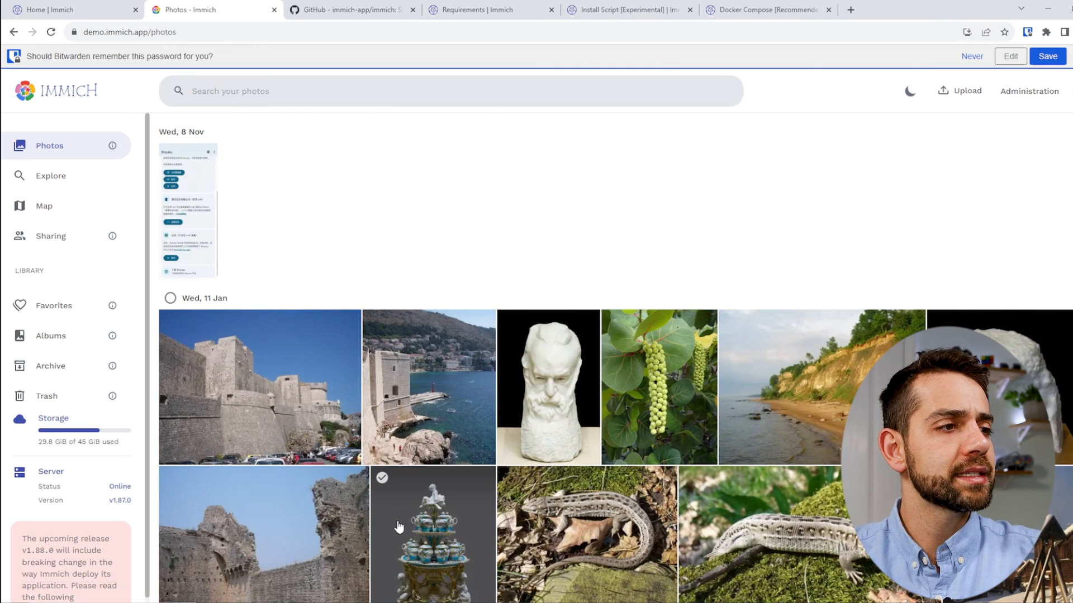
scroll(410, 525, "down", 3)
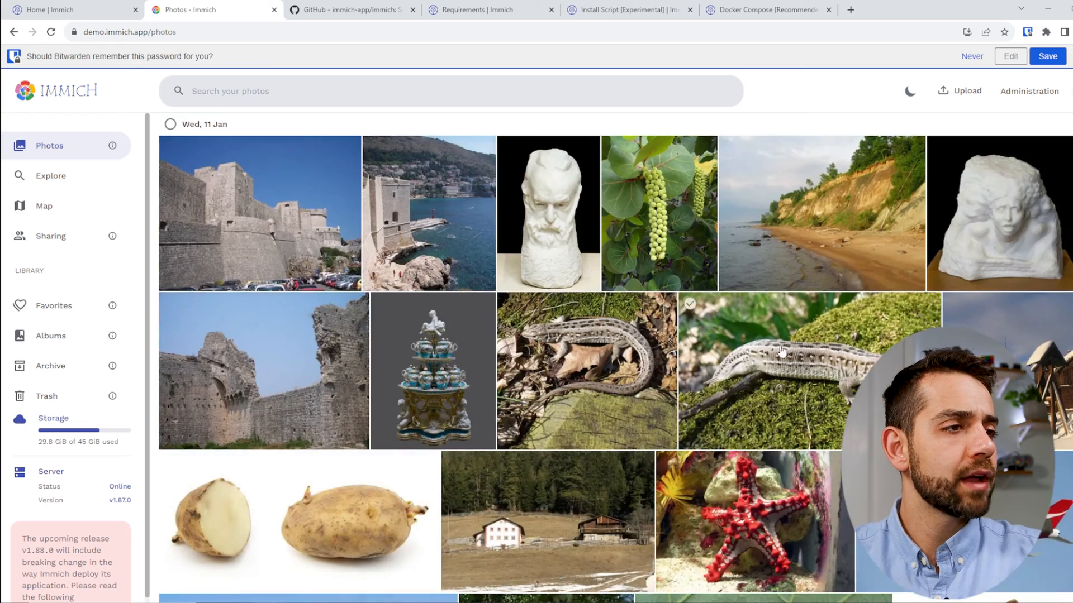
scroll(758, 344, "down", 6)
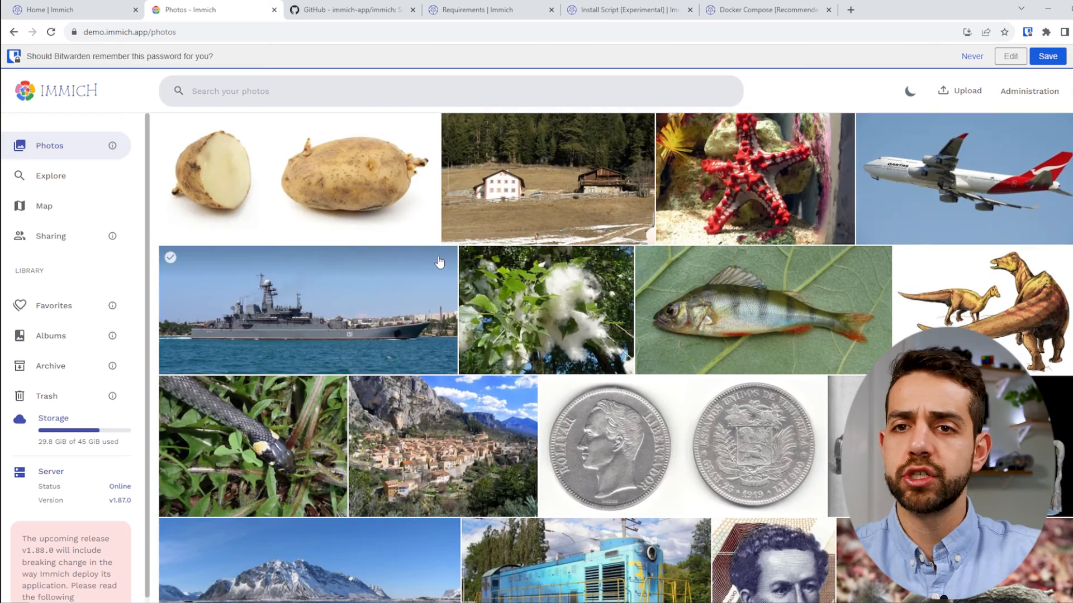
scroll(439, 262, "up", 10)
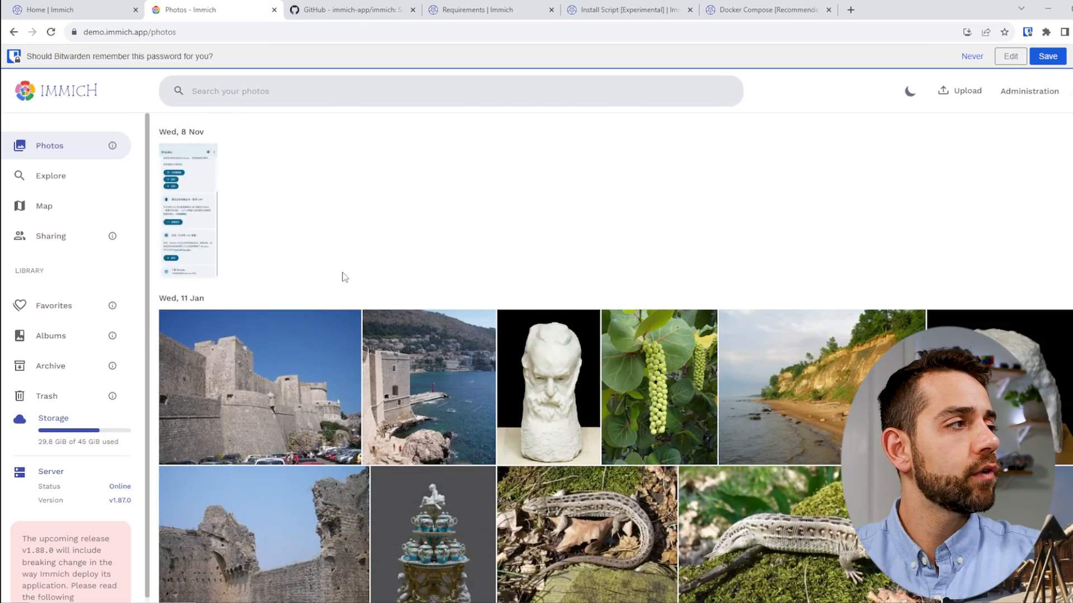
Open the first photo dated Wed, 11 Jan in the full-size viewer and dismiss the password-saving offer.
scroll(787, 264, "down", 1)
scroll(263, 240, "down", 2)
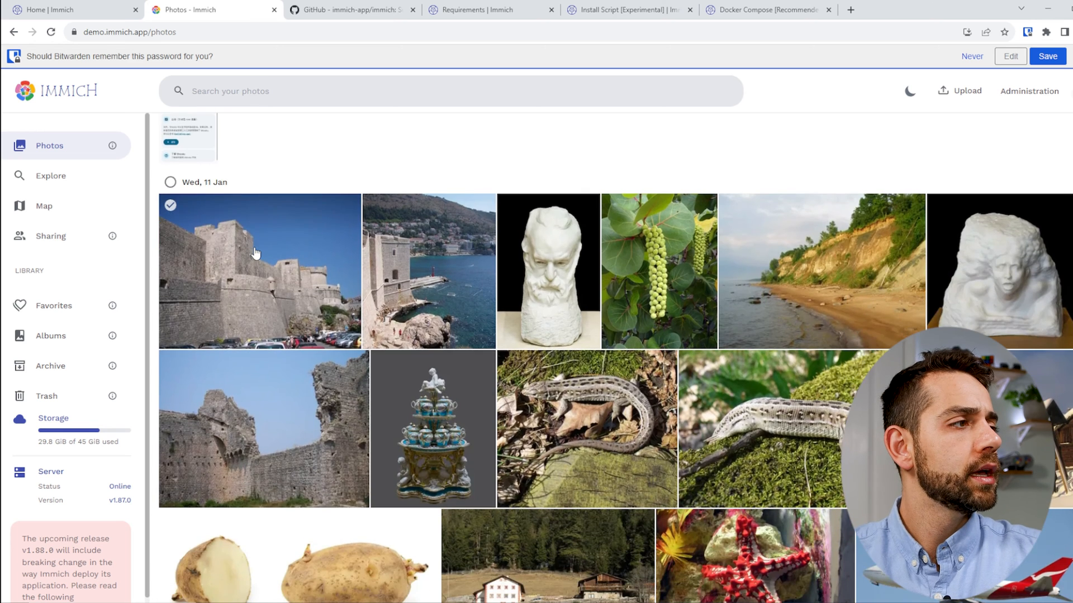
left_click(260, 257)
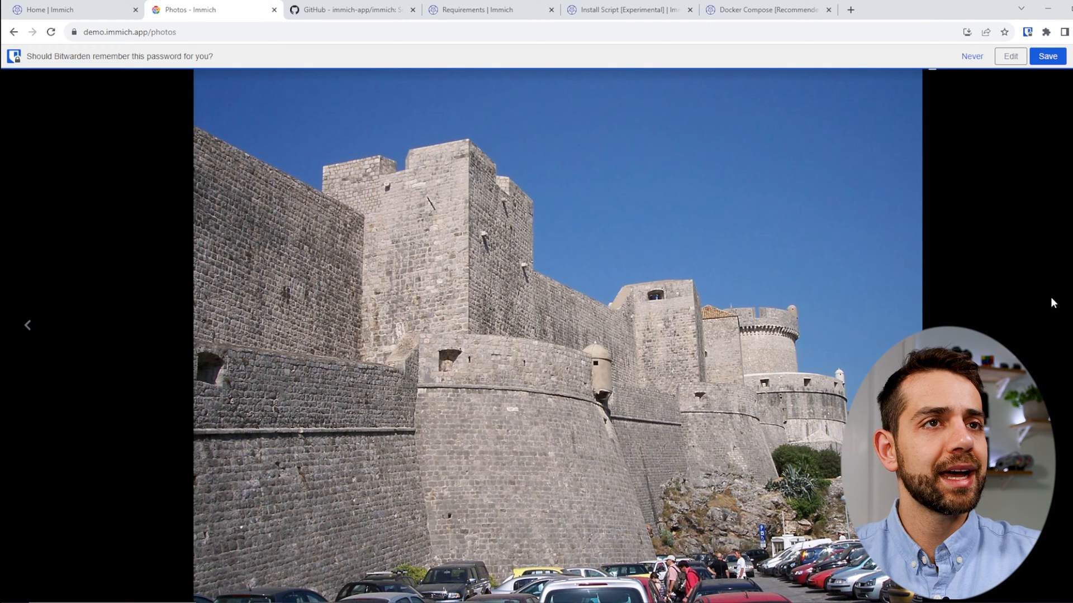
left_click(1061, 56)
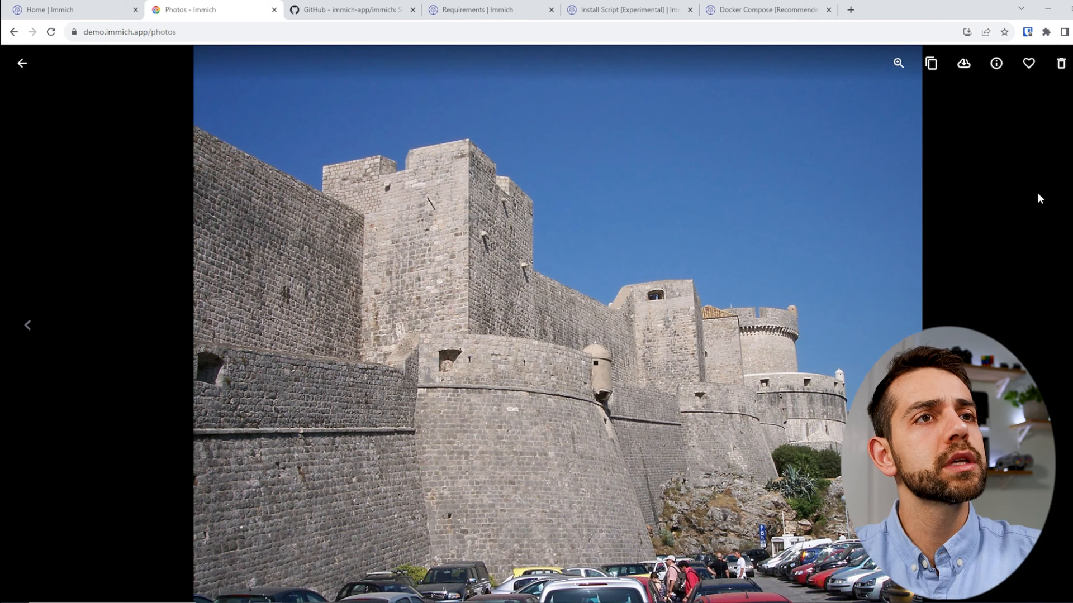
Show the fortress photo's information, examine its resolution and file size, and try the image download, cancelling the save.
left_click(996, 64)
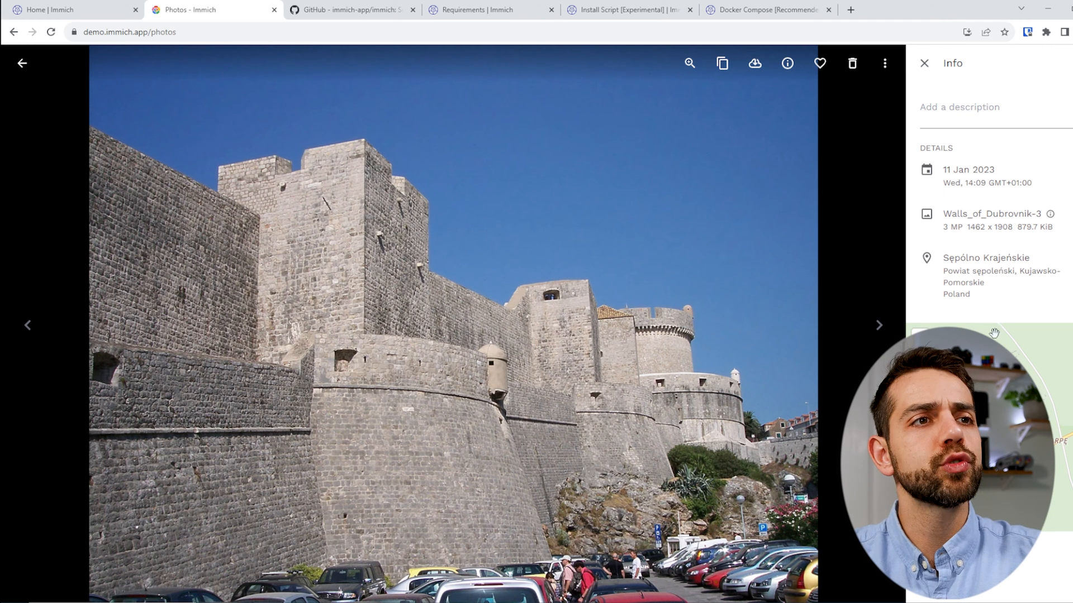
left_click_drag(946, 224, 1054, 227)
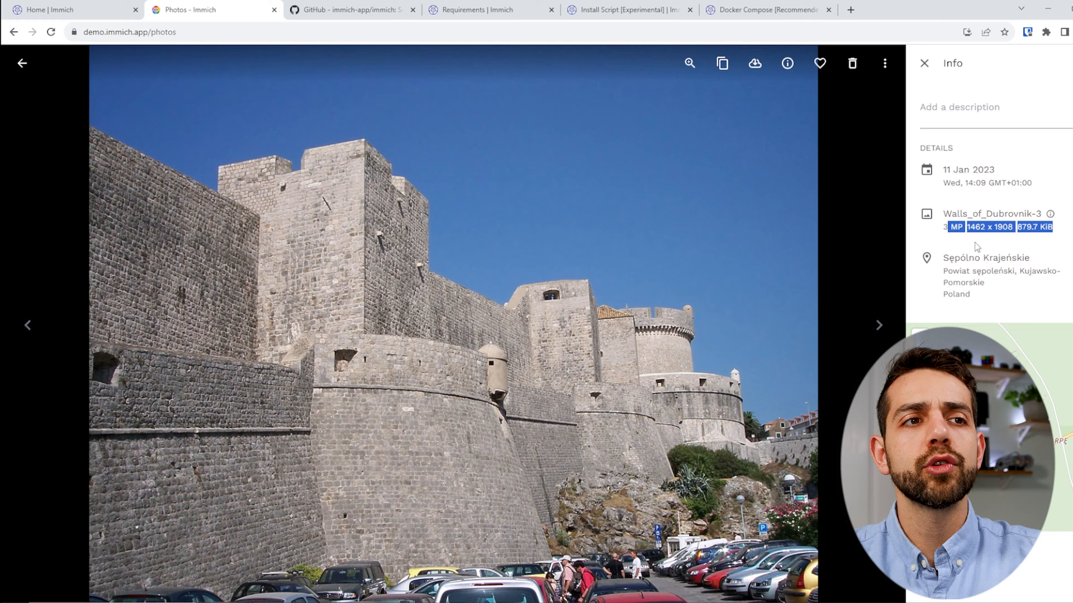
left_click(754, 63)
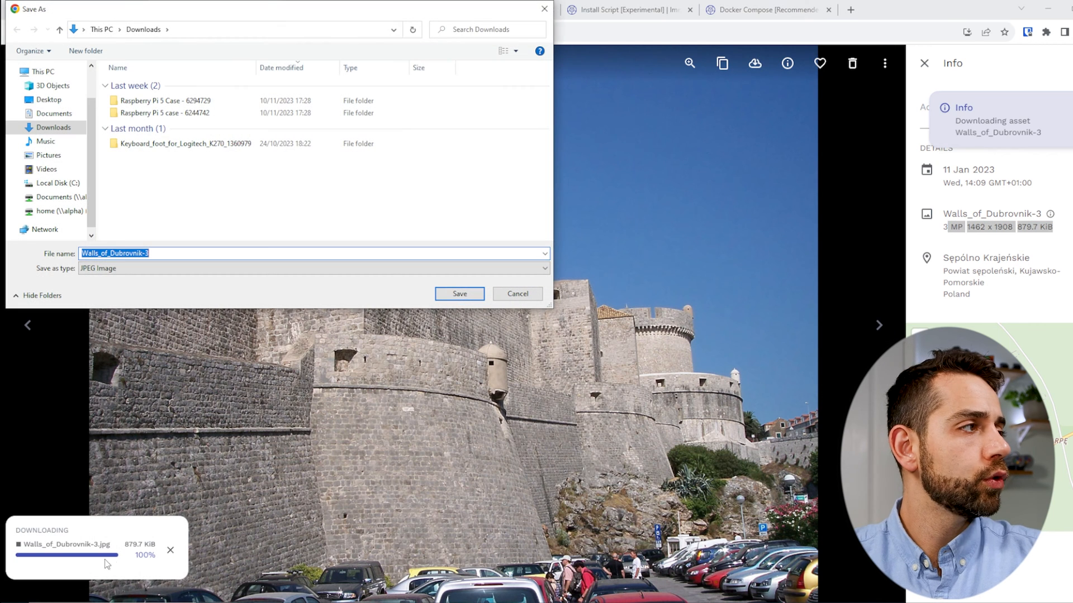
left_click(518, 289)
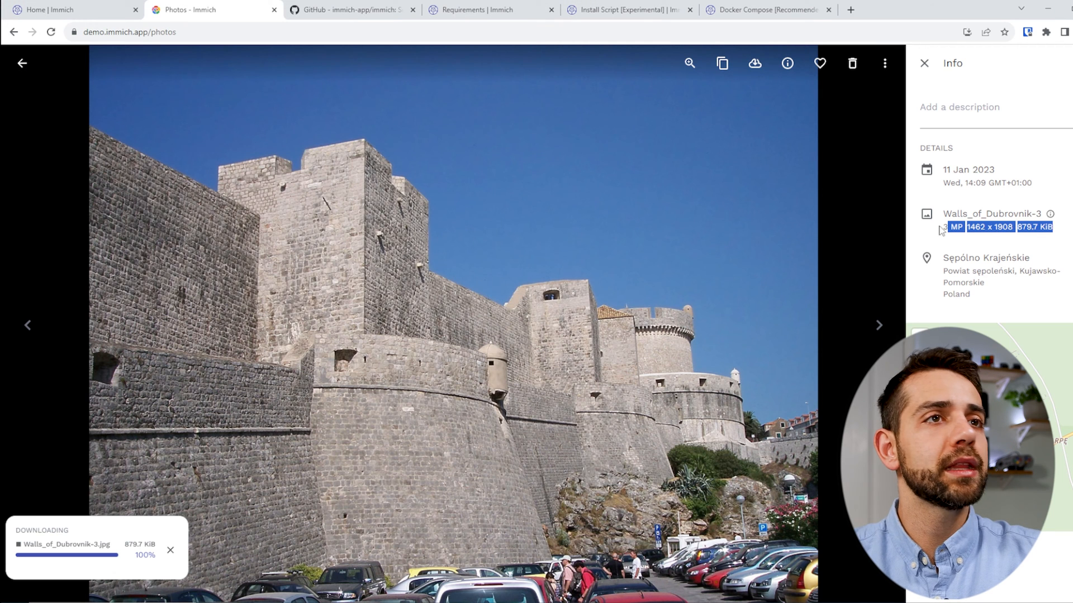
Add the fortress photo to a new album named "test".
left_click(885, 63)
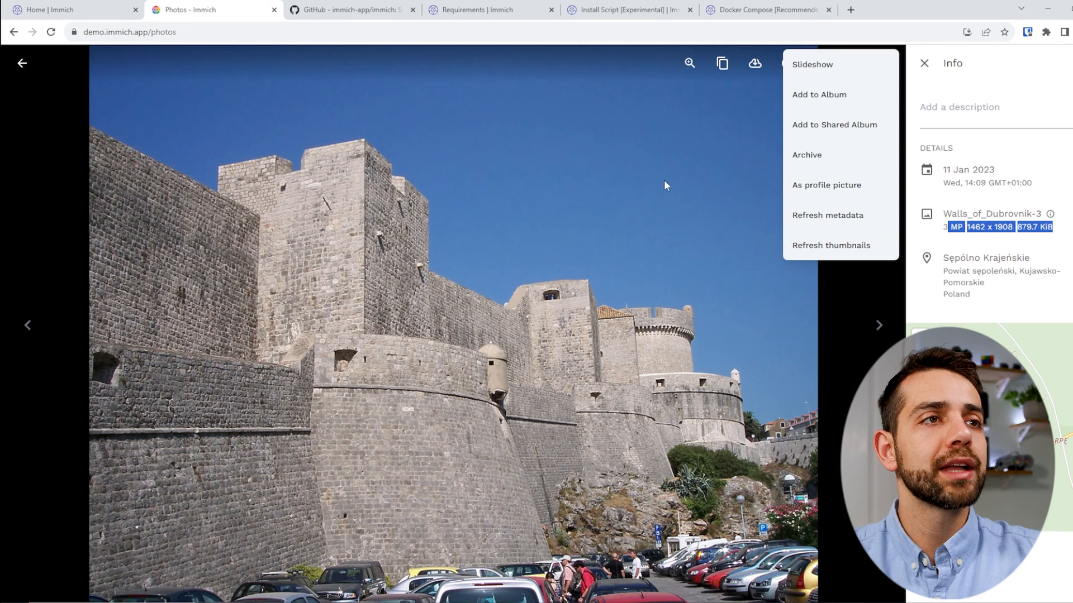
left_click(820, 96)
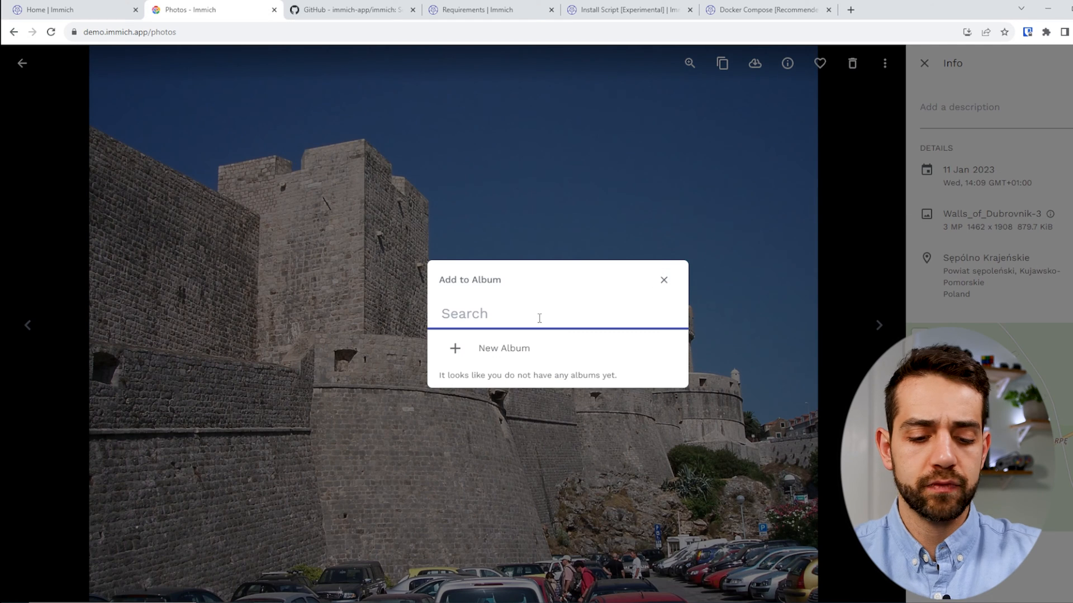
type("test")
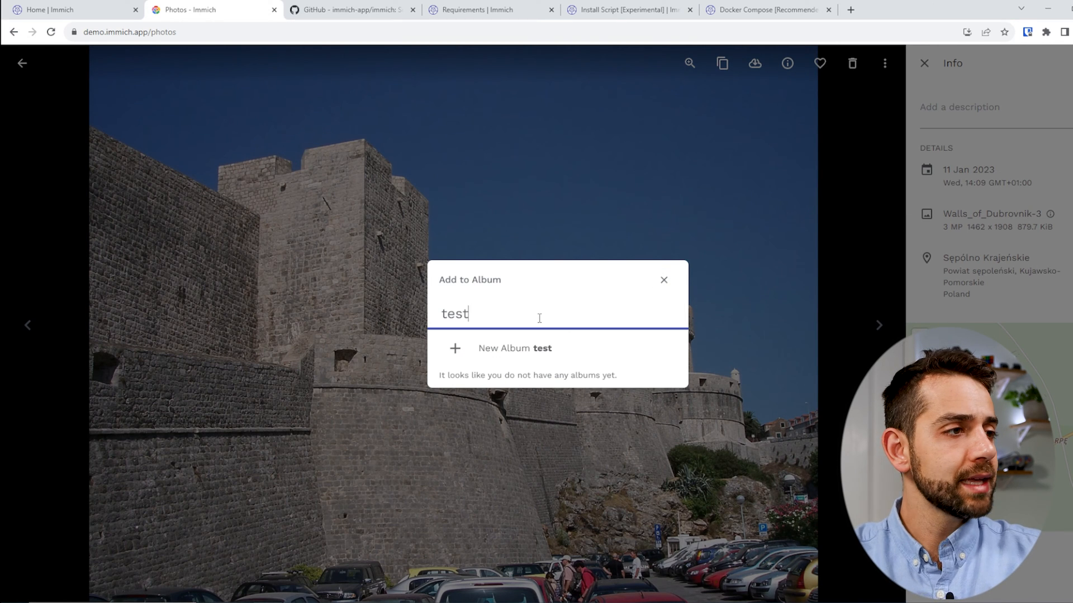
left_click(461, 349)
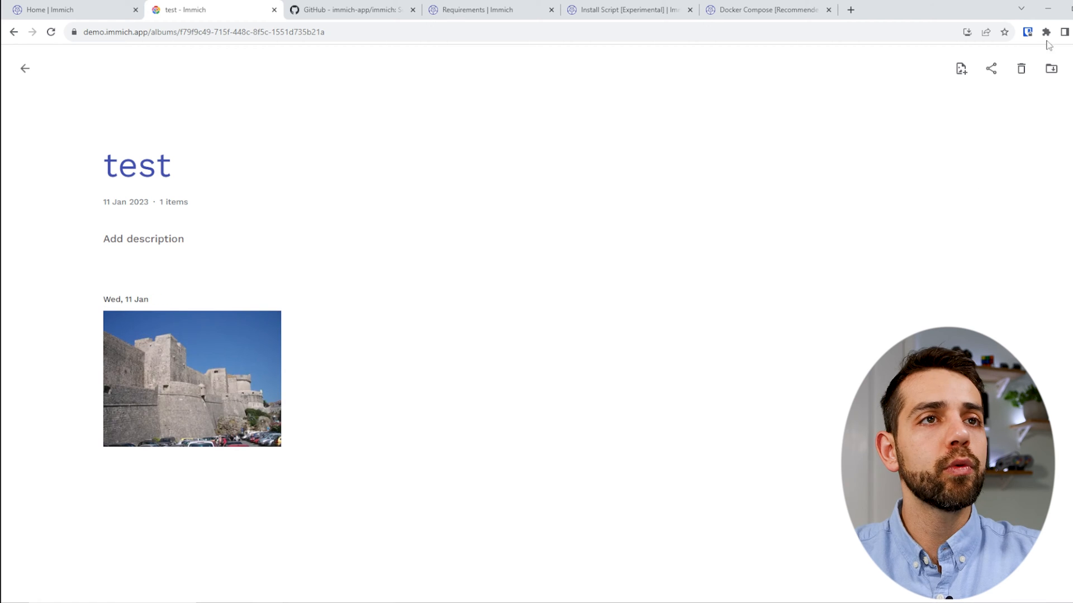
Check the sharing options of the "test" album without creating a link, and return to the photo timeline.
left_click(990, 69)
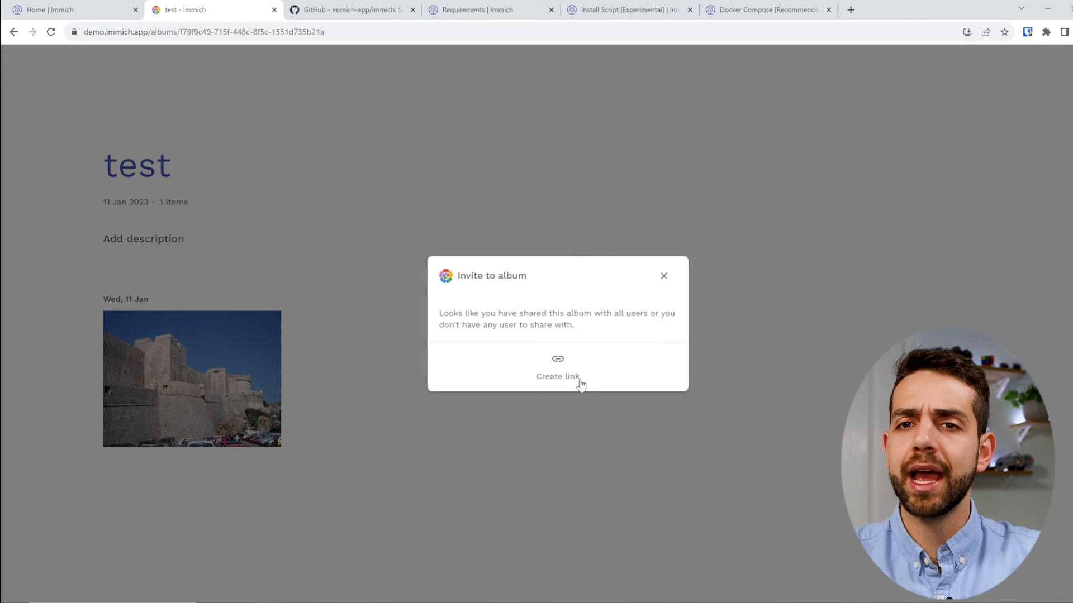
left_click(601, 130)
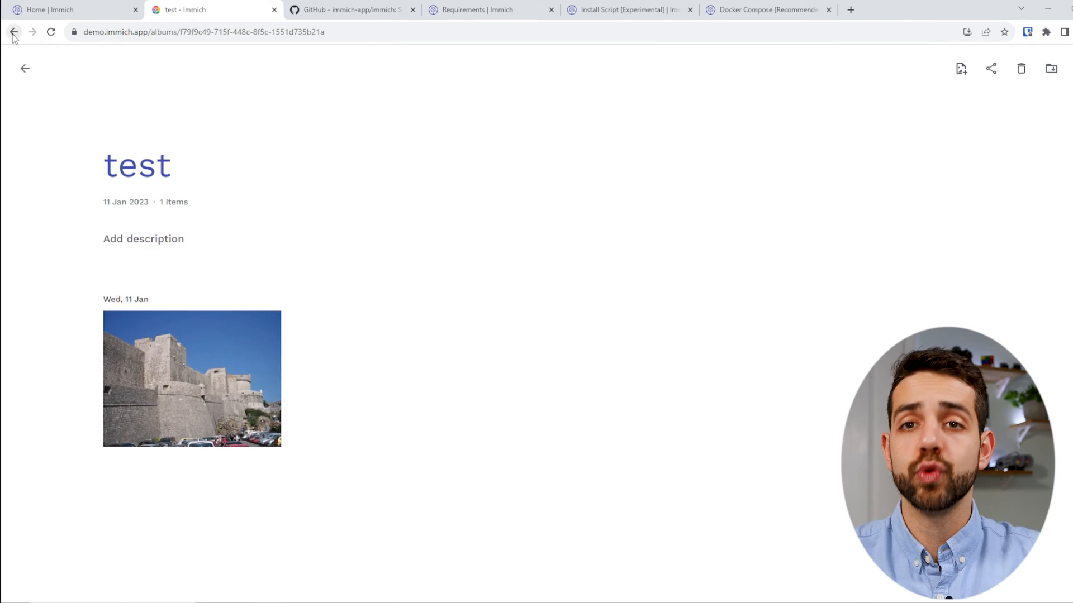
left_click(24, 67)
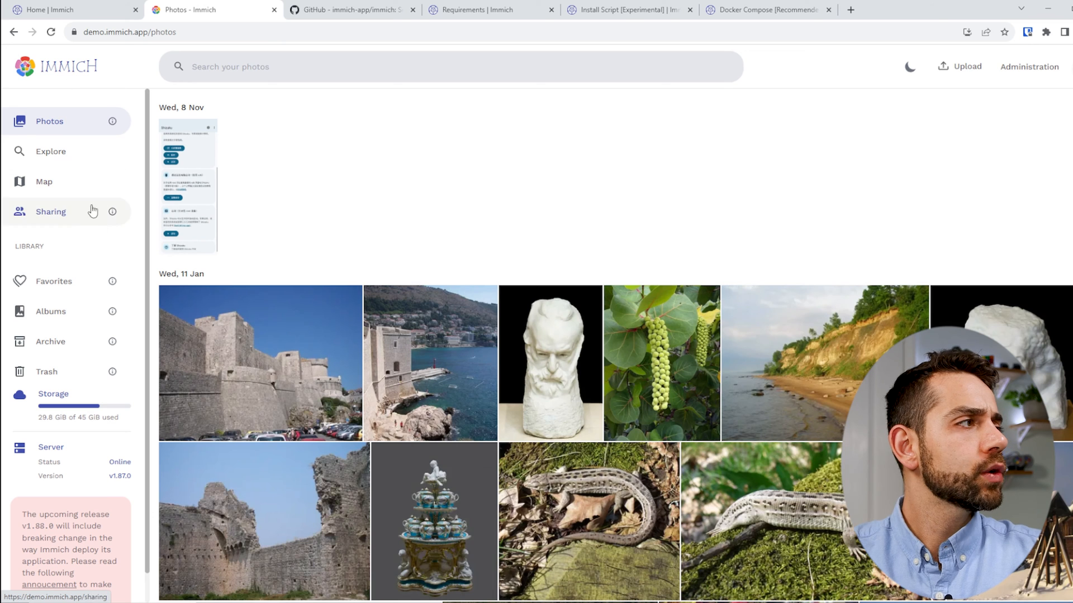
Look over the people, places and categories in Explore, view the Videos category and return to Explore.
left_click(48, 154)
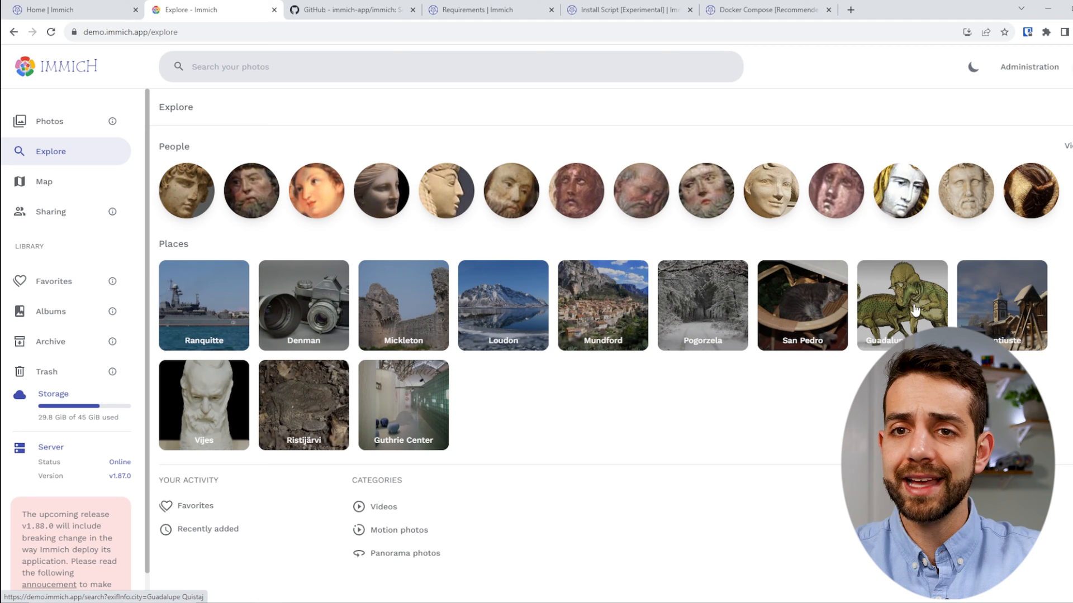
left_click(372, 511)
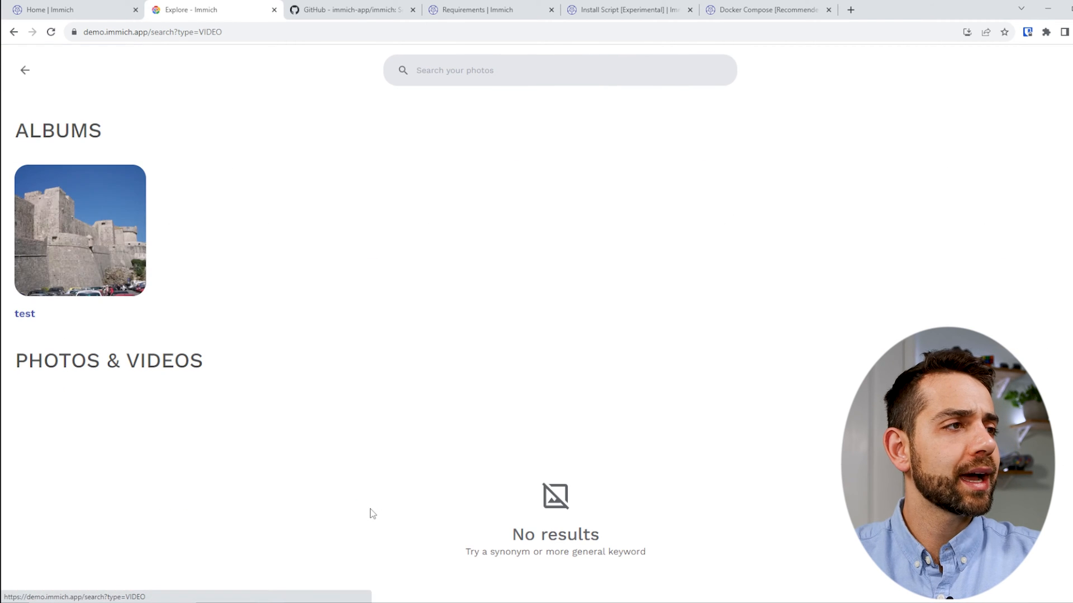
left_click(14, 32)
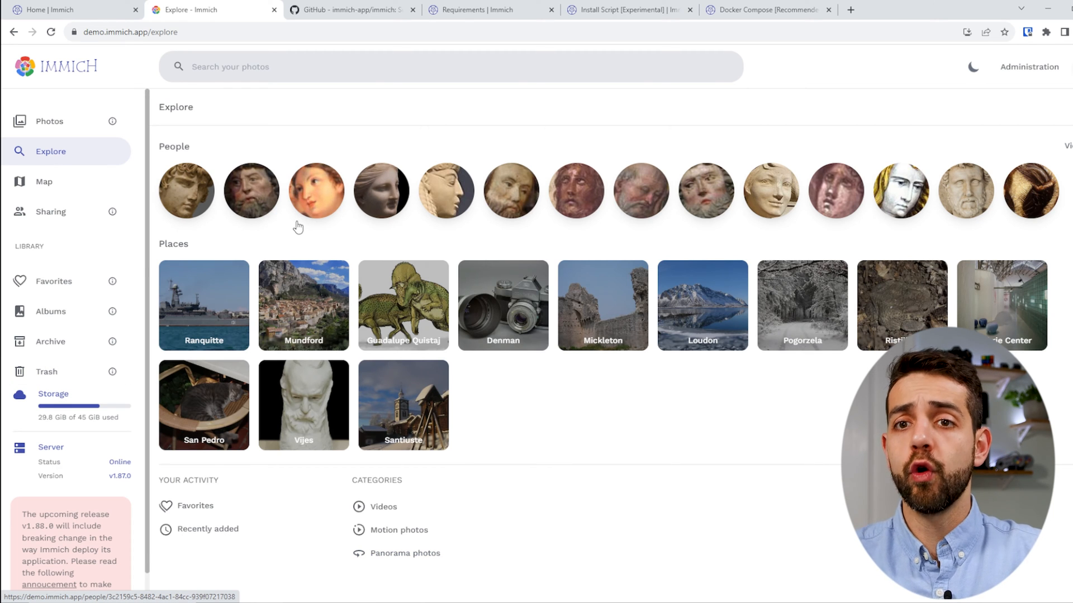
View the photo map and the Sharing page, and check the server's storage usage.
left_click(85, 182)
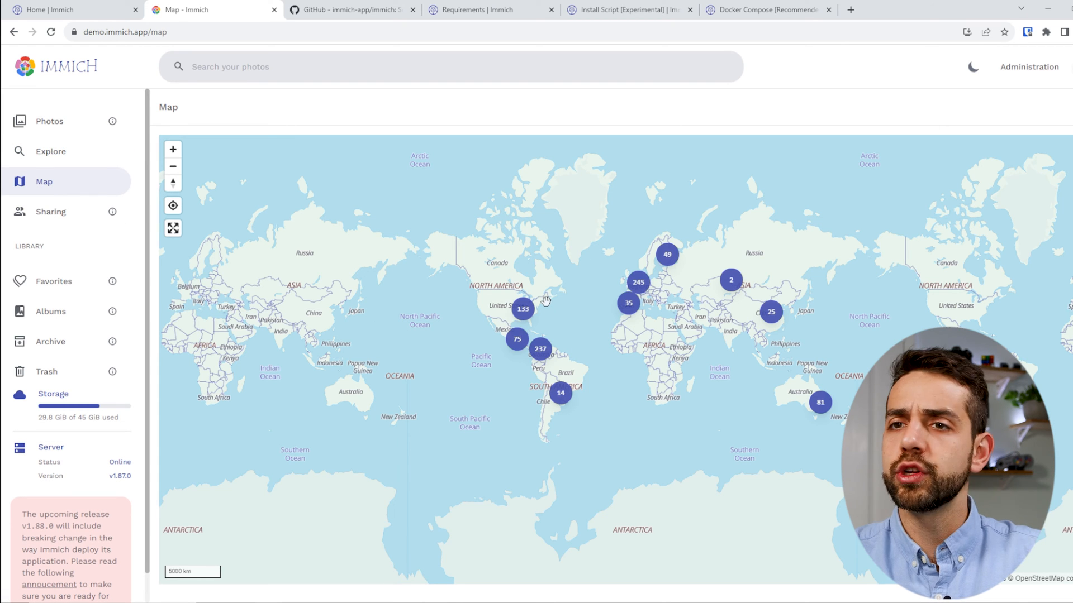
left_click(65, 215)
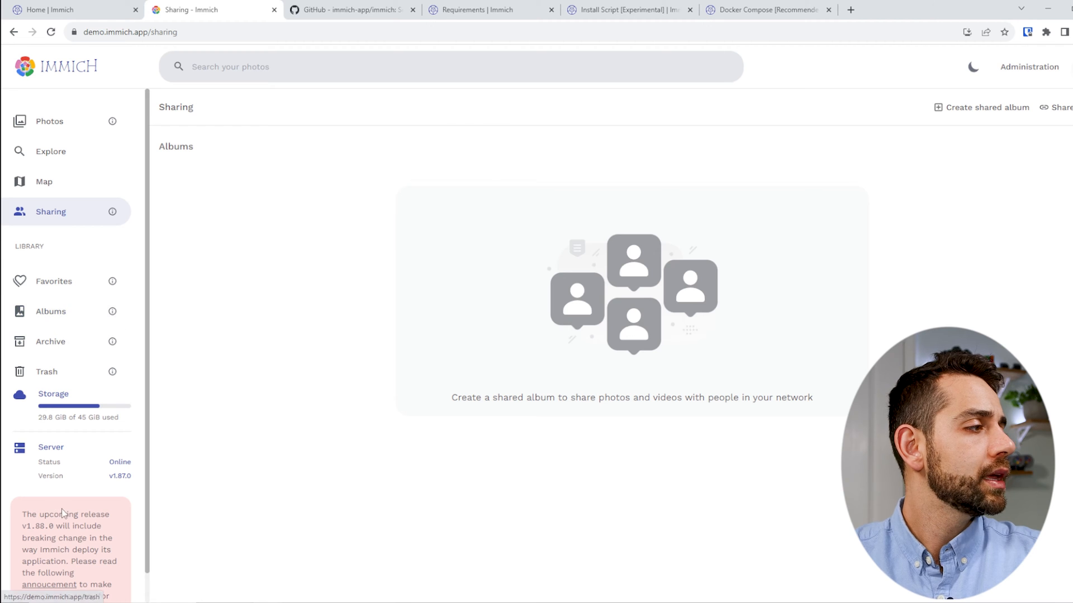
scroll(129, 534, "down", 1)
left_click_drag(37, 361, 136, 394)
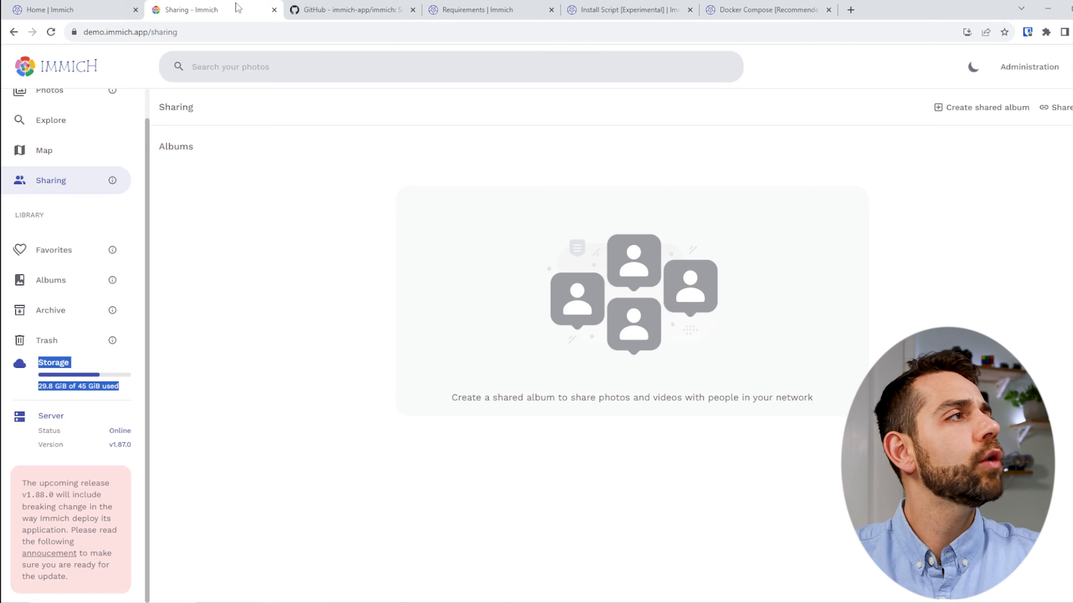
Close the demo and open the Get Started documentation to read the Introduction page's welcome text.
left_click(274, 10)
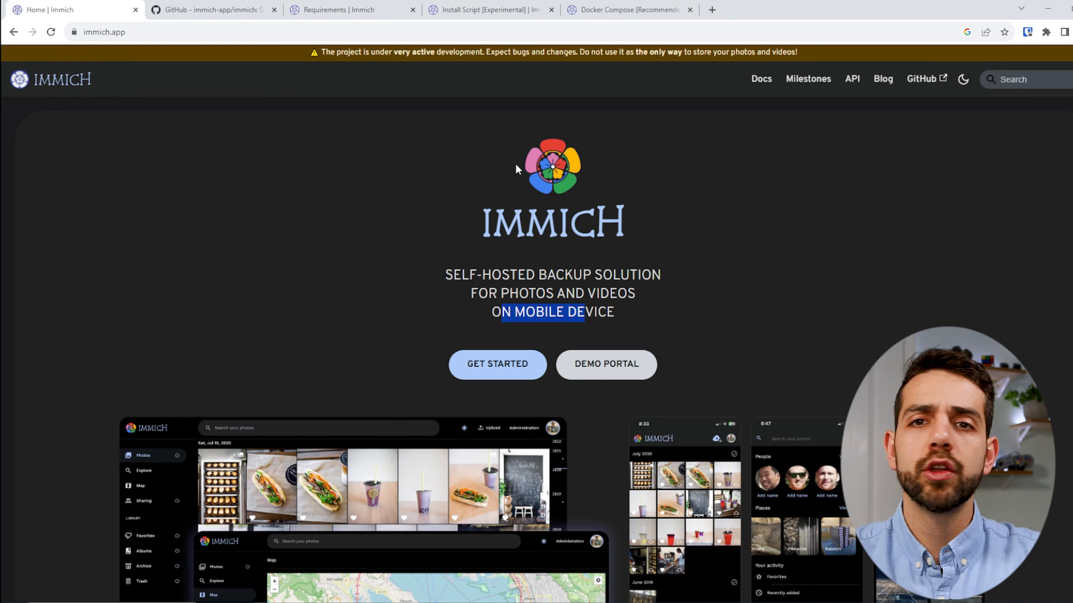
scroll(606, 251, "down", 2)
left_click(528, 258)
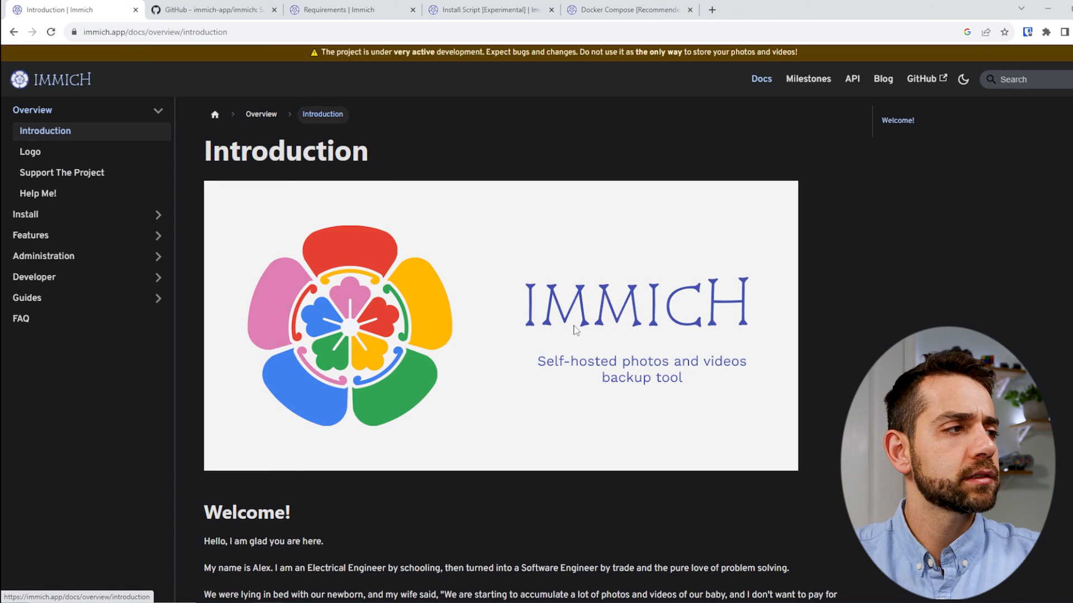
scroll(574, 333, "down", 4)
scroll(574, 332, "down", 1)
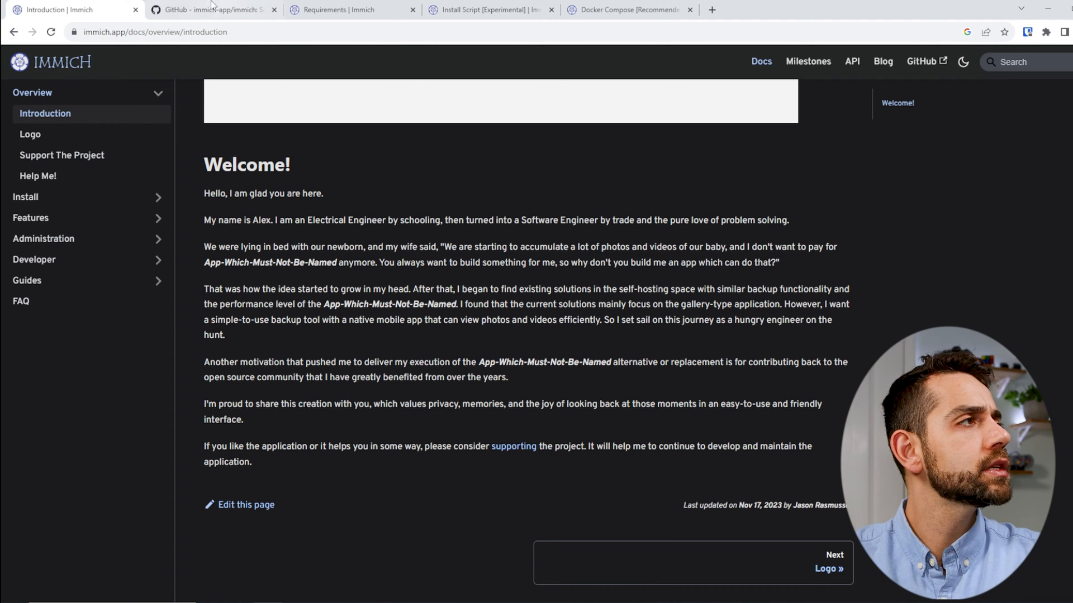
Switch to the immich-app/immich GitHub repository and examine its file list and the README's previews and disclaimer.
left_click(227, 13)
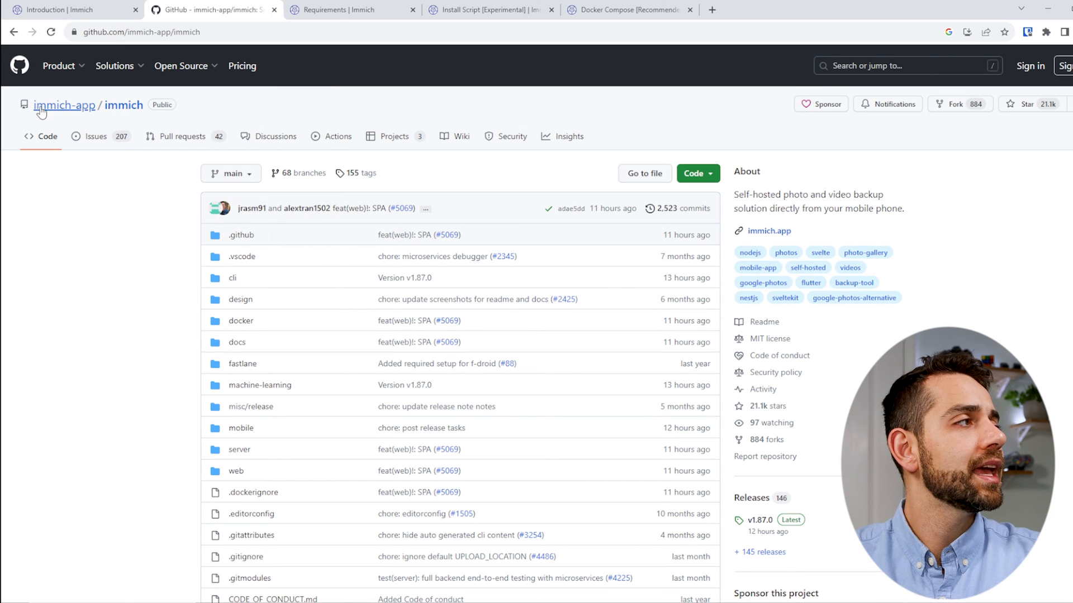
scroll(346, 202, "down", 15)
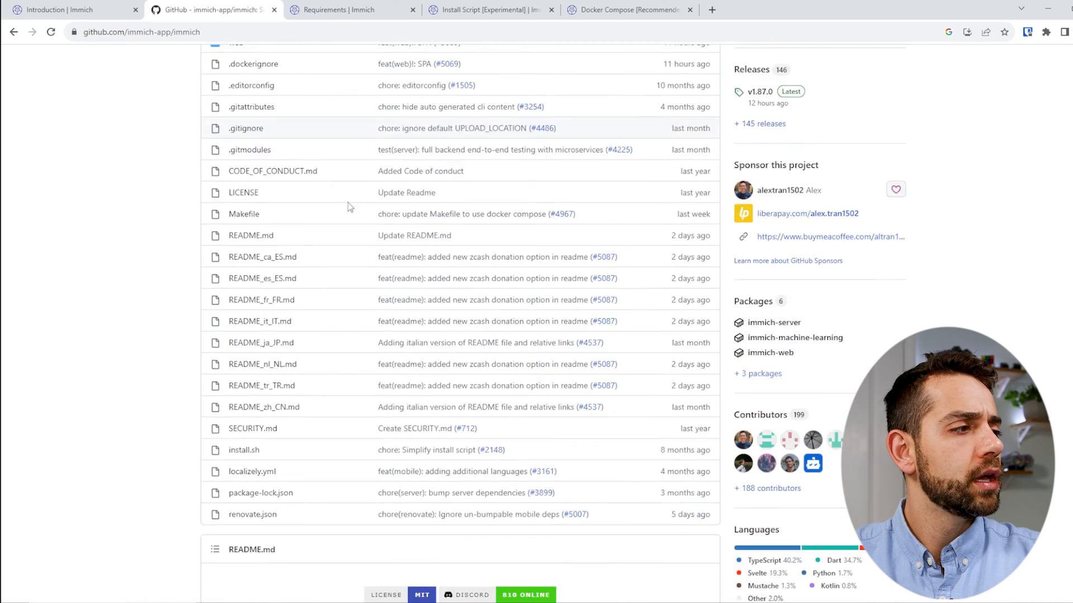
scroll(353, 211, "down", 4)
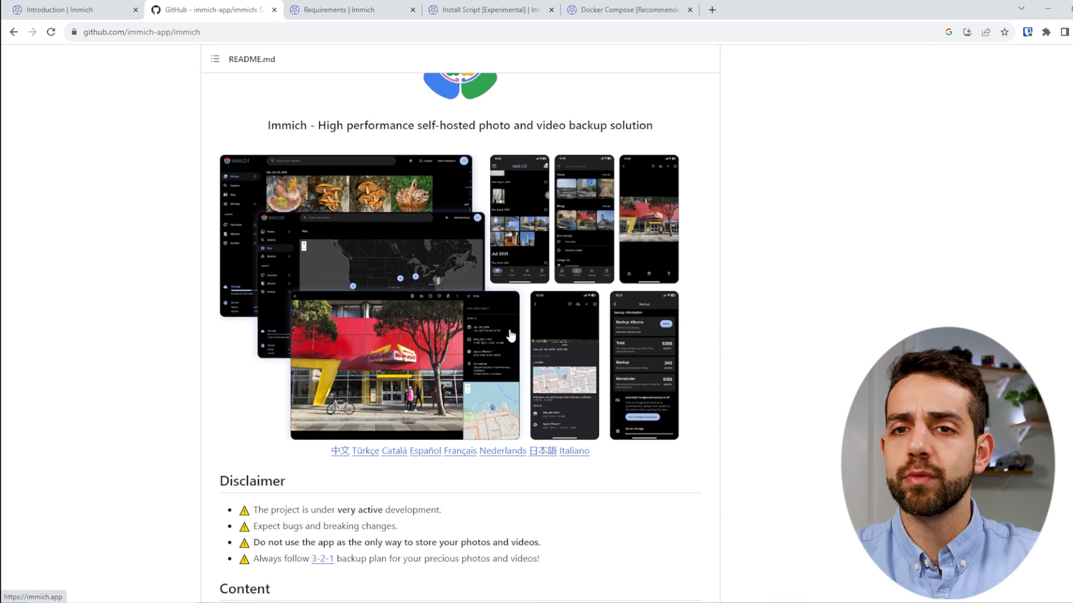
Read the README's Disclaimer points on active development, breaking changes, sole photo storage and the 3-2-1 backup plan, highlighting each one.
scroll(510, 338, "down", 3)
left_click_drag(263, 336, 440, 333)
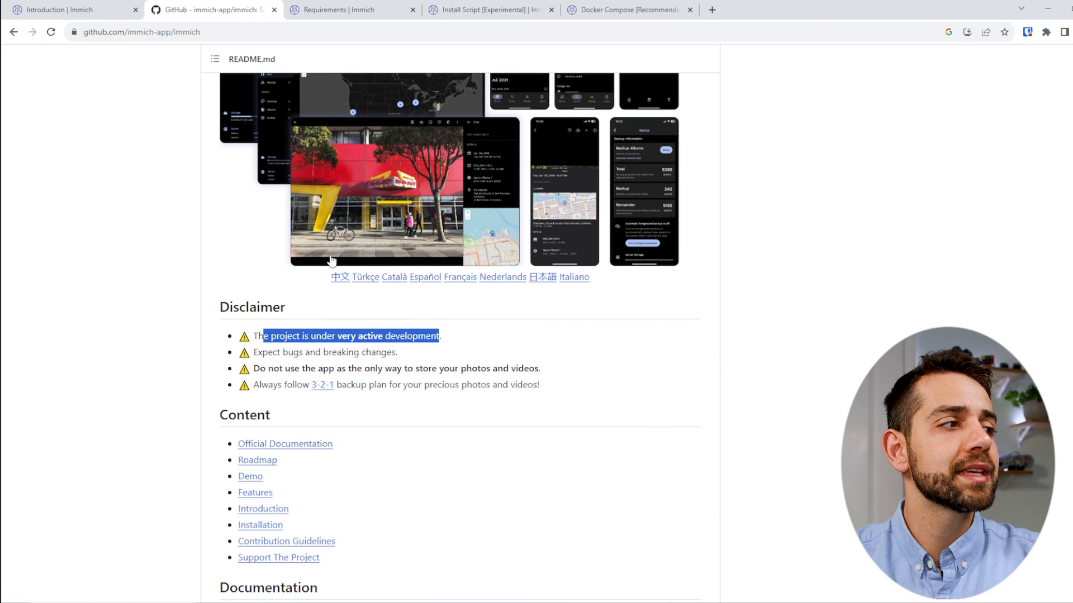
left_click_drag(266, 352, 413, 350)
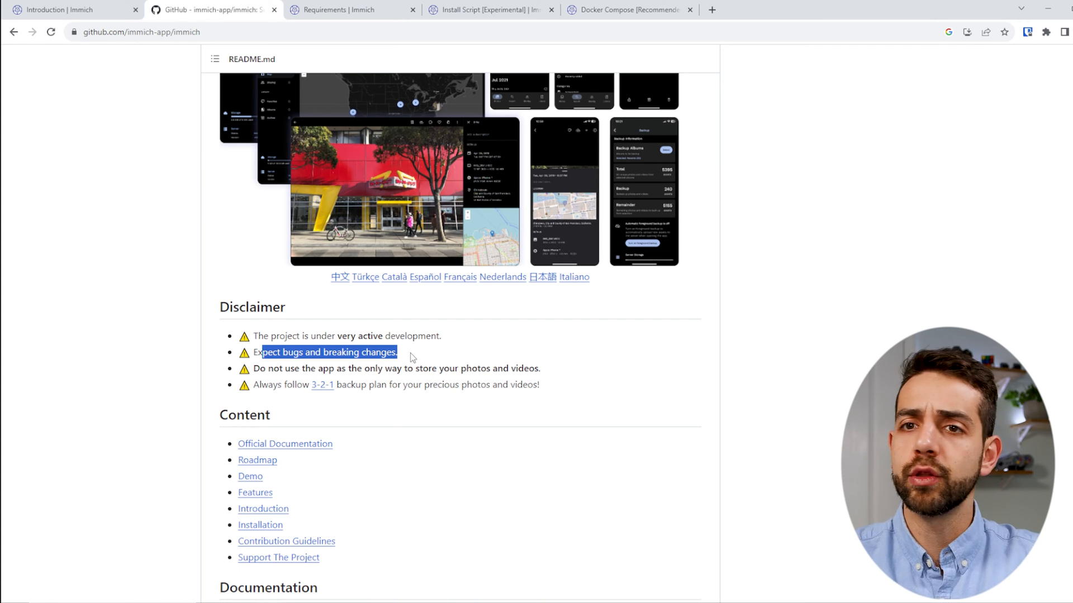
left_click(535, 424)
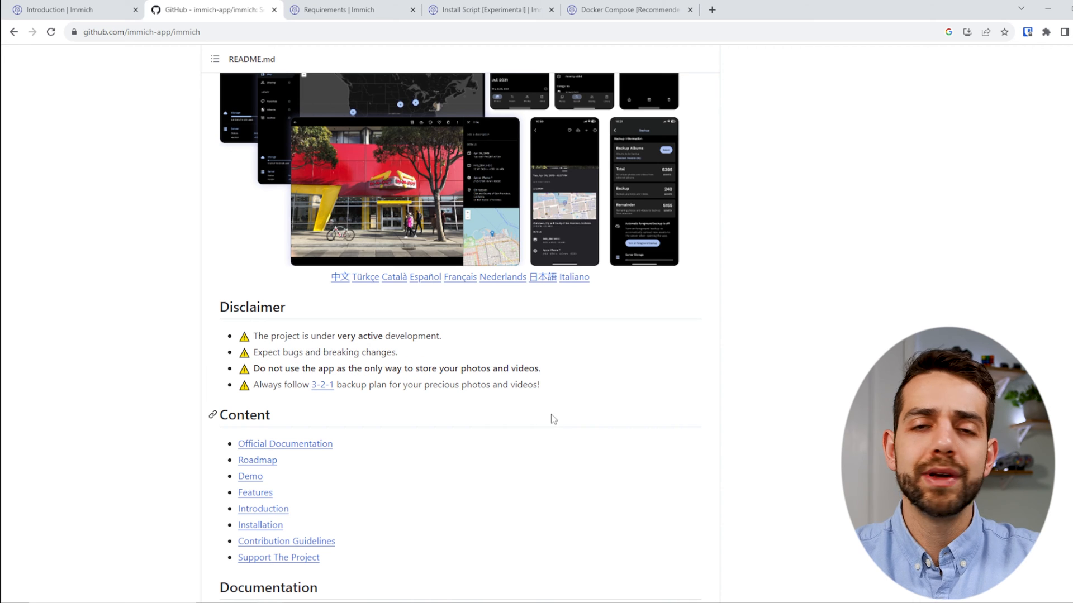
left_click_drag(267, 368, 524, 363)
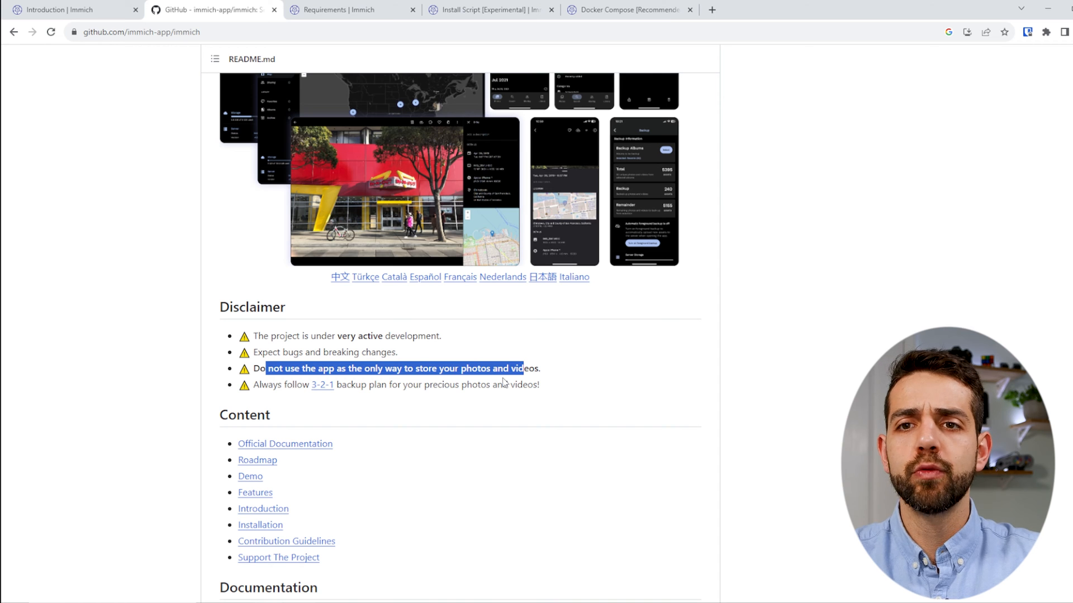
left_click_drag(262, 387, 544, 401)
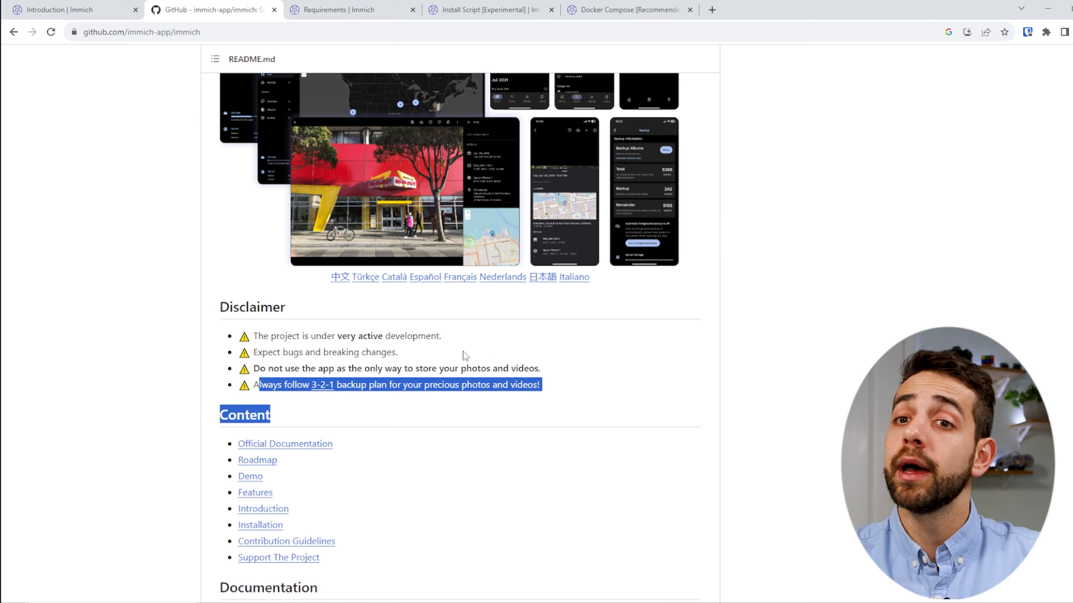
Examine the README's Demo section, highlighting the demo server's hosting, CPU and RAM specification.
scroll(464, 356, "down", 9)
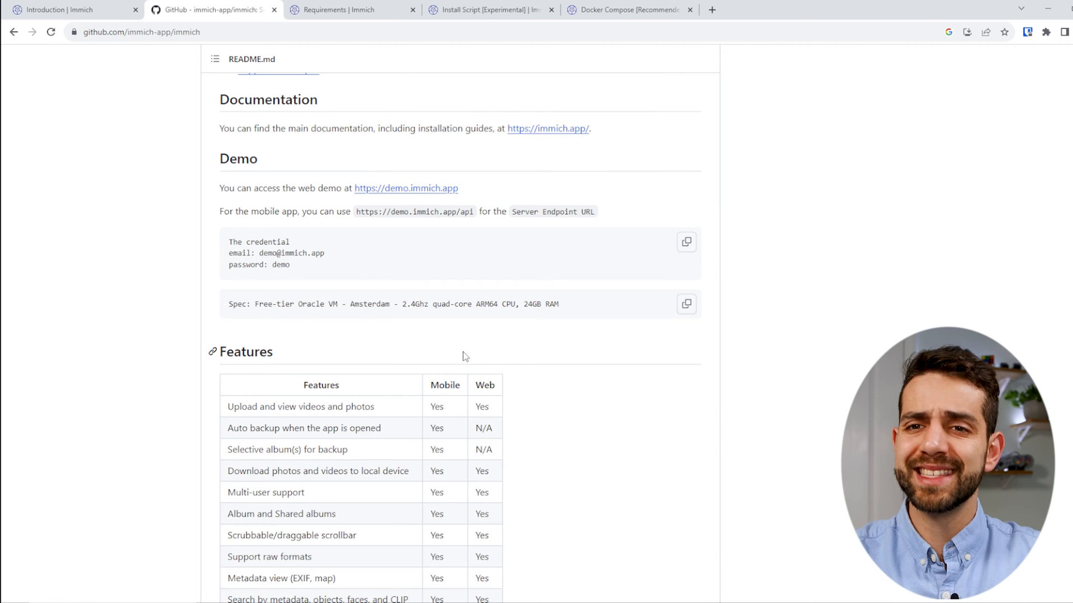
scroll(434, 184, "up", 2)
scroll(391, 234, "down", 2)
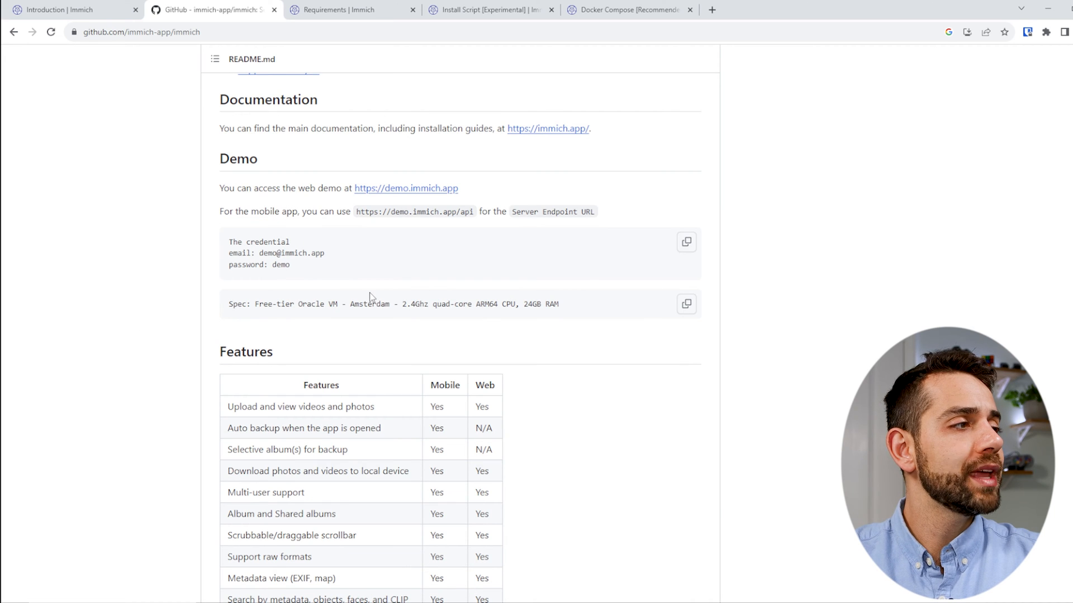
left_click_drag(249, 303, 559, 303)
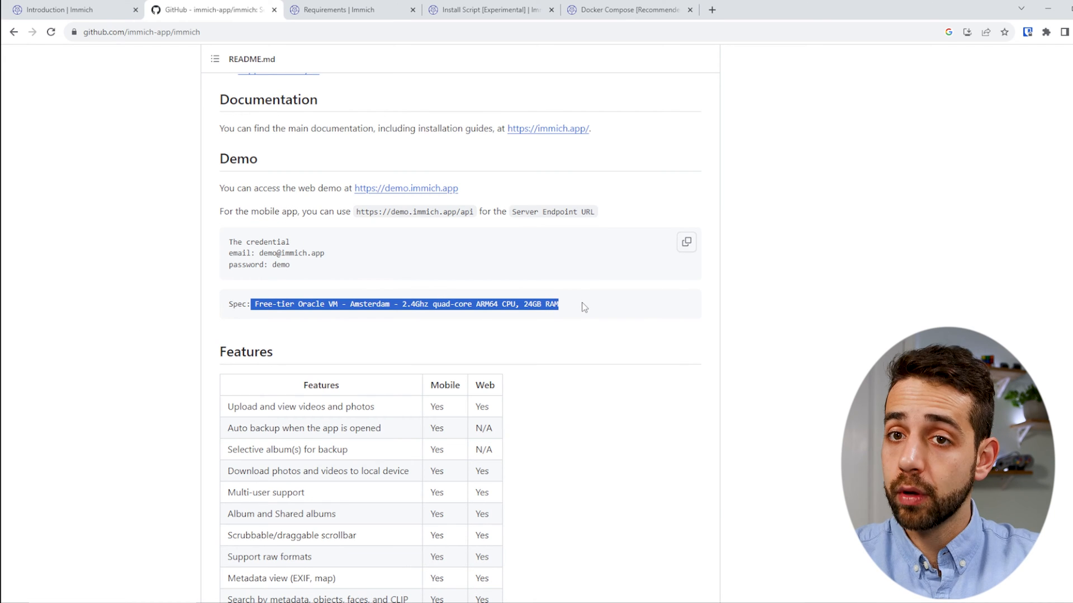
left_click_drag(307, 303, 352, 304)
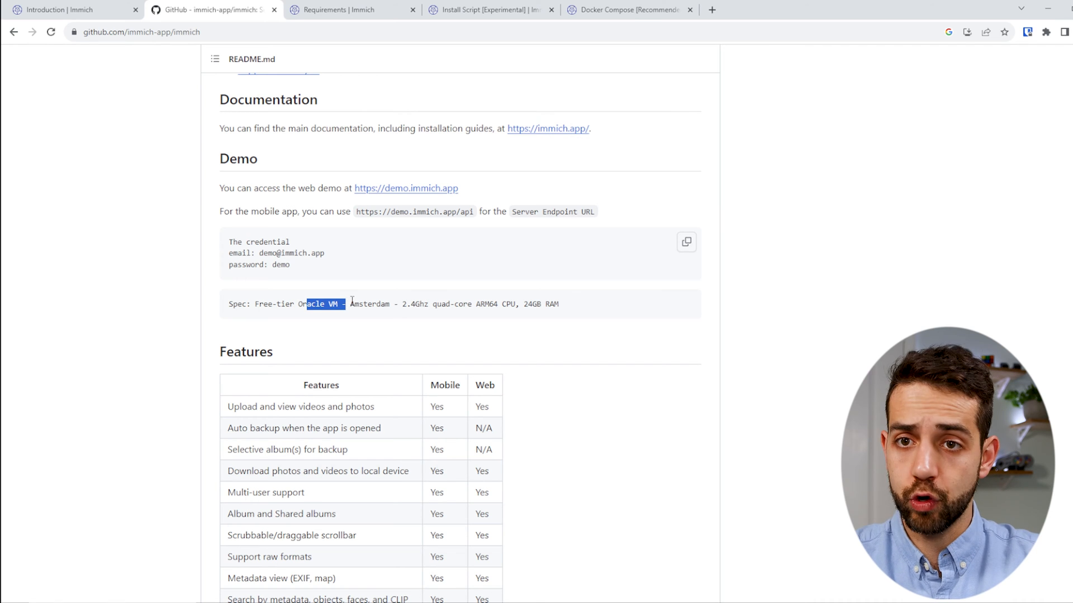
left_click_drag(350, 304, 531, 304)
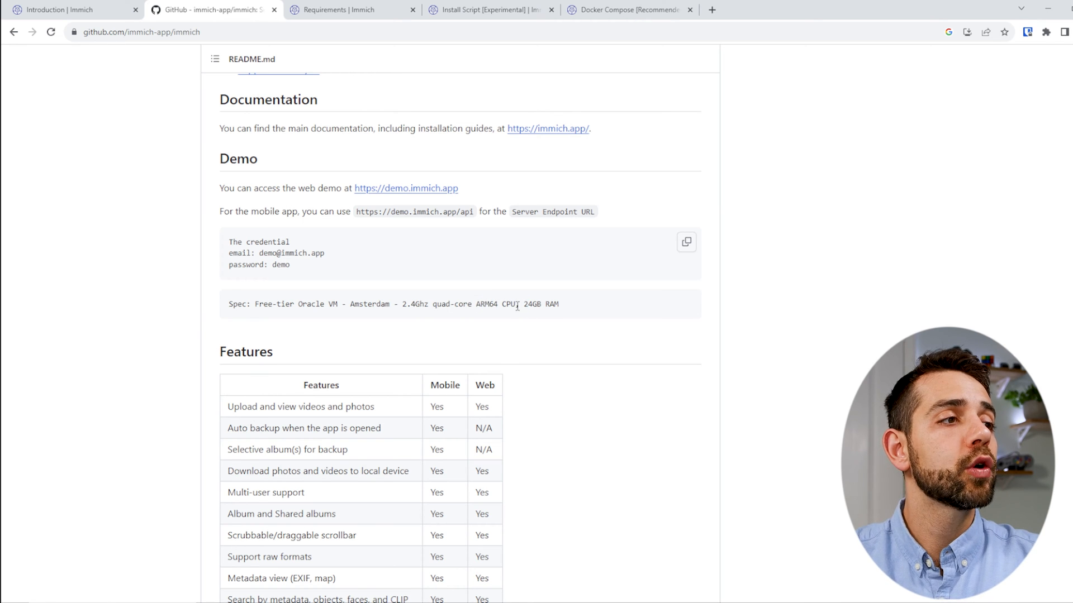
left_click_drag(545, 306, 606, 314)
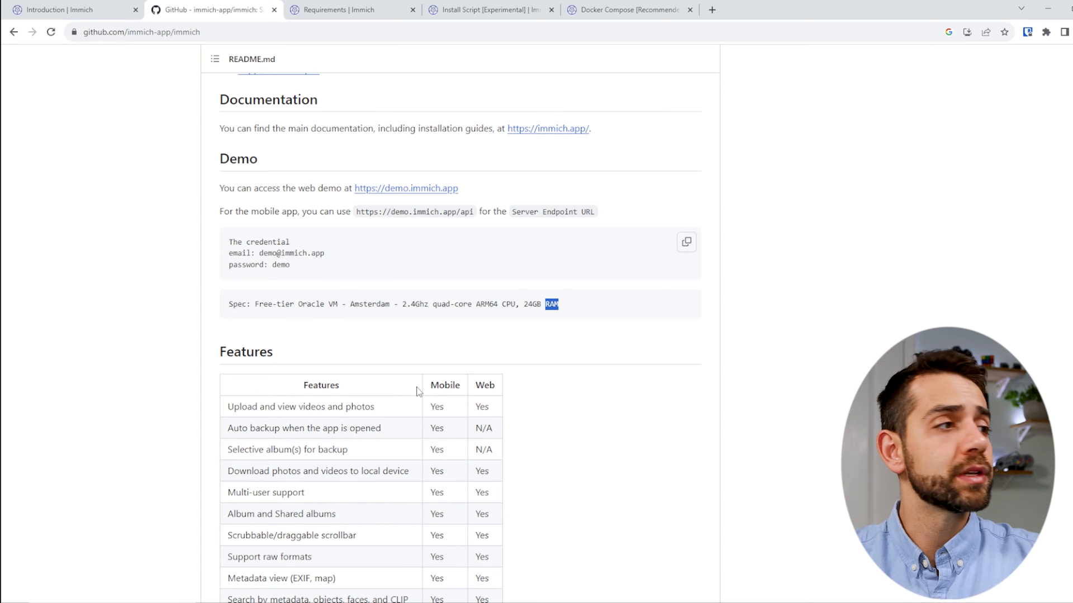
Compare mobile and web support in the README's Features table, highlighting the row for administrative functions.
scroll(417, 391, "down", 5)
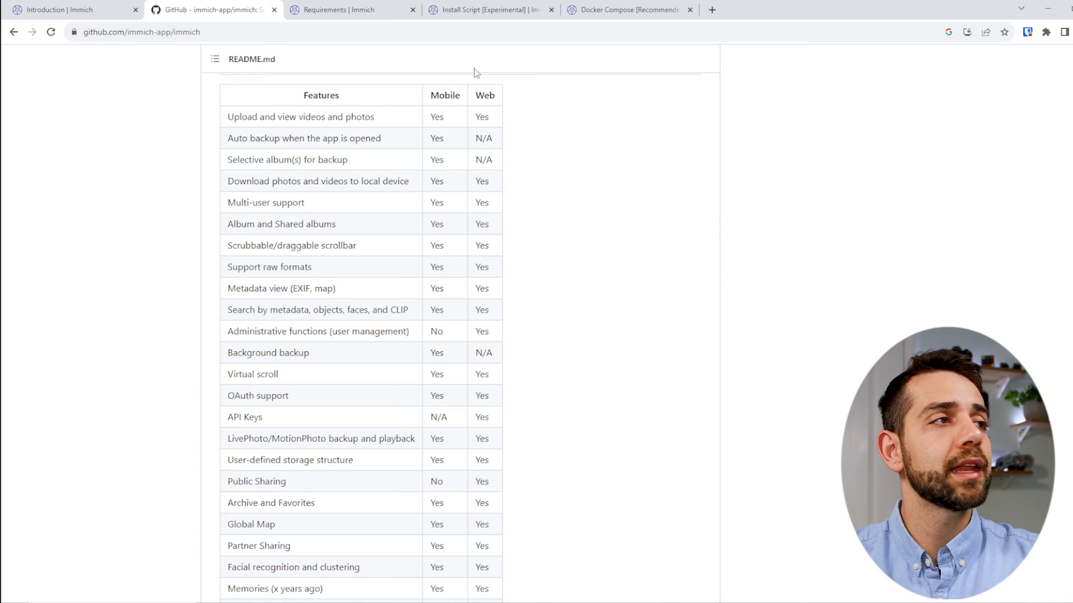
scroll(480, 205, "down", 4)
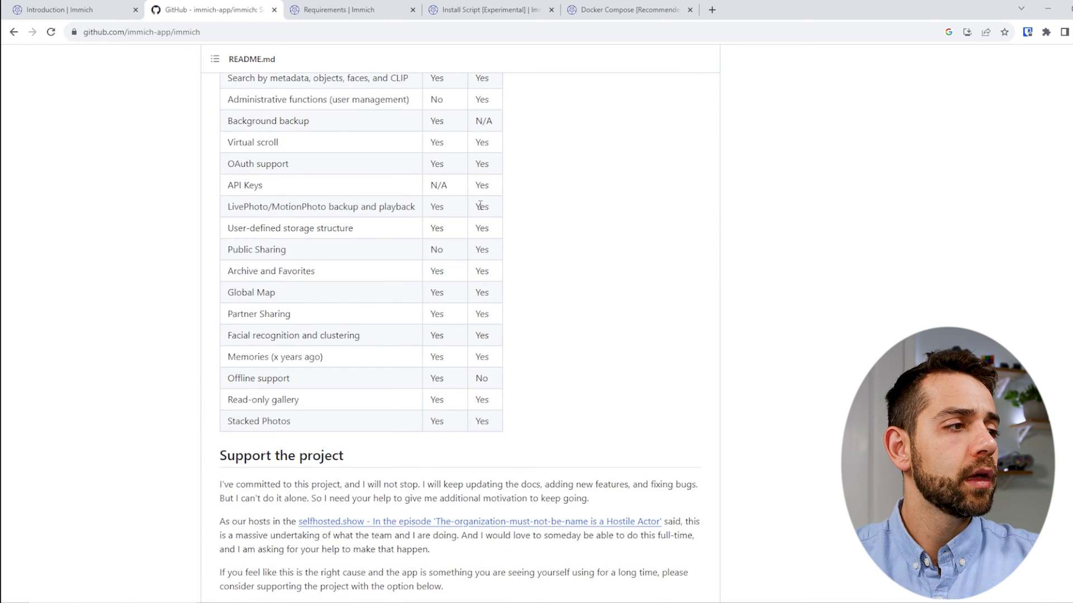
scroll(437, 431, "up", 5)
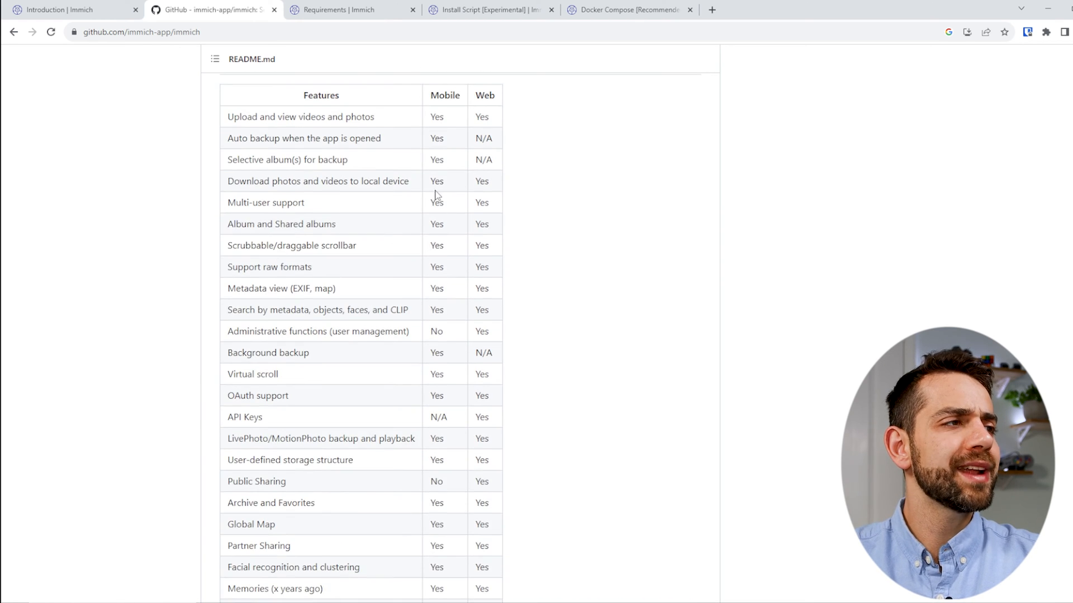
scroll(424, 353, "down", 1)
scroll(434, 389, "down", 1)
left_click_drag(272, 273, 480, 274)
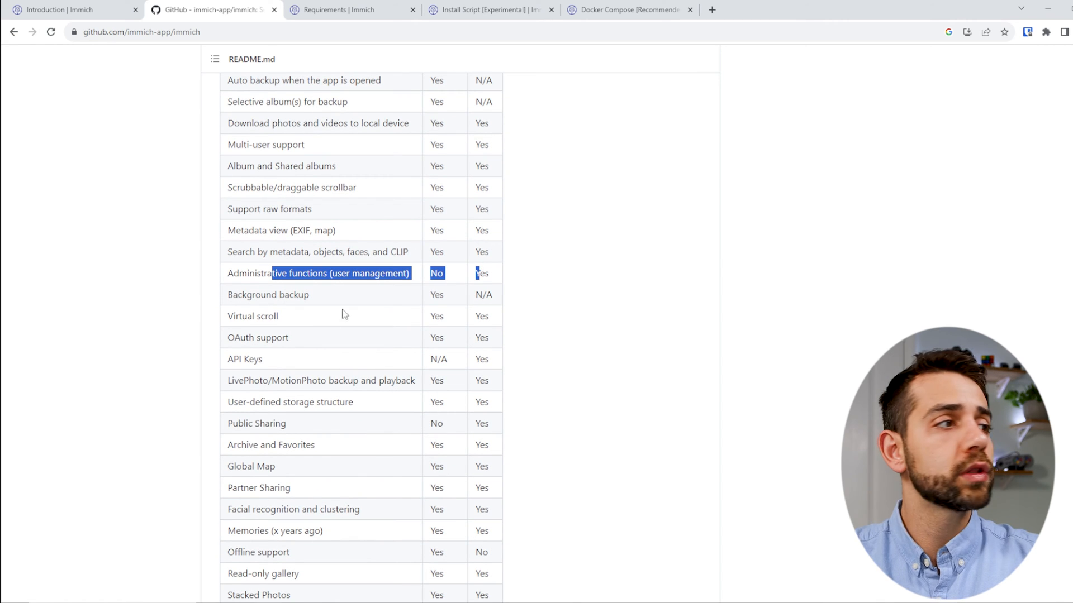
scroll(377, 433, "down", 4)
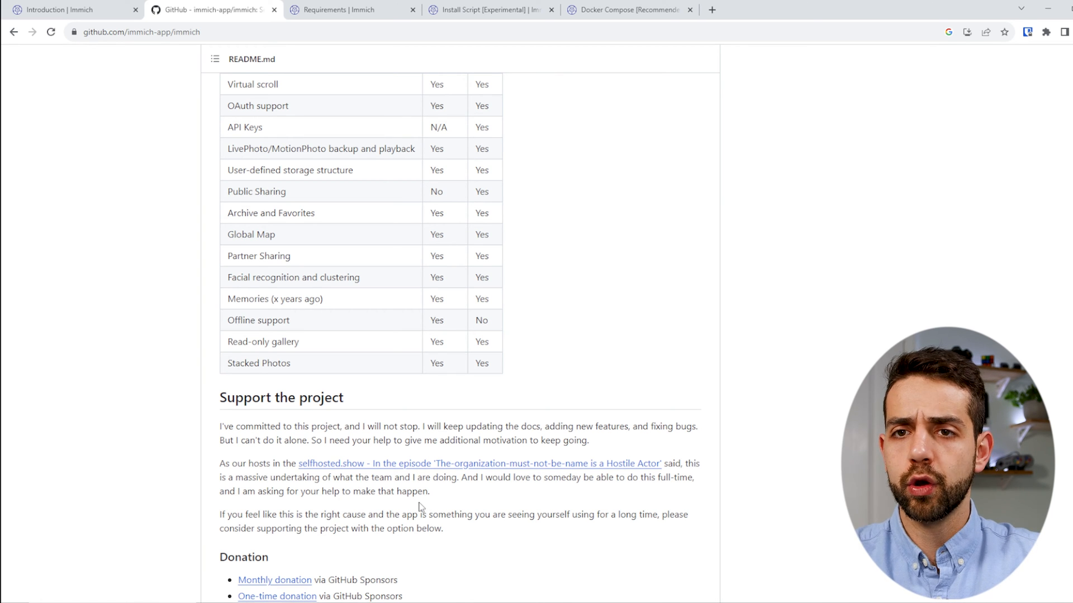
scroll(425, 291, "up", 1)
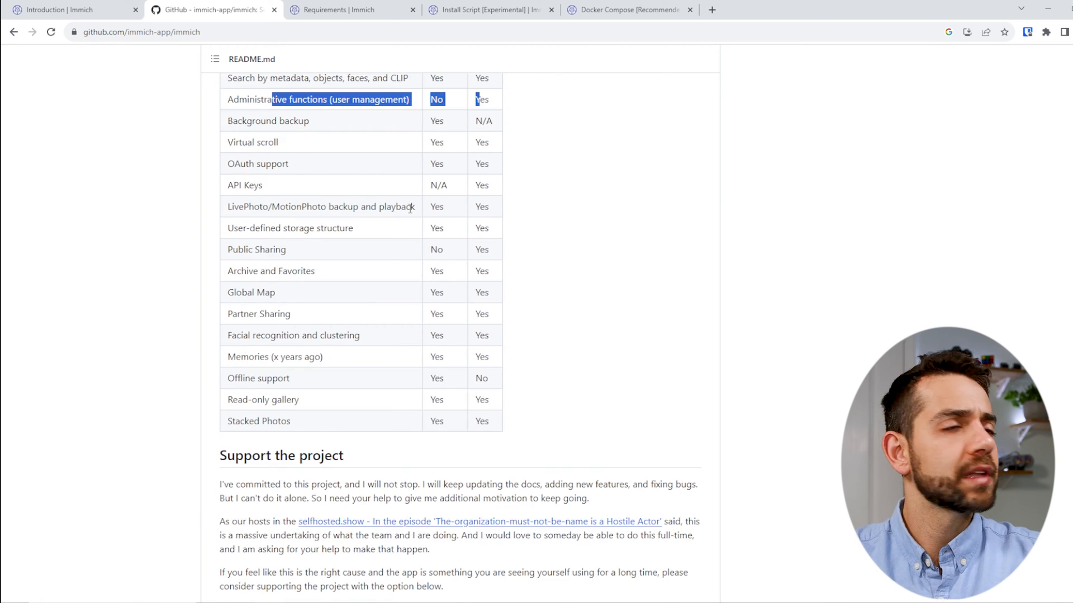
Switch to Immich's Requirements documentation and read the hardware requirements for OS, RAM and CPU and the Software section.
left_click(325, 5)
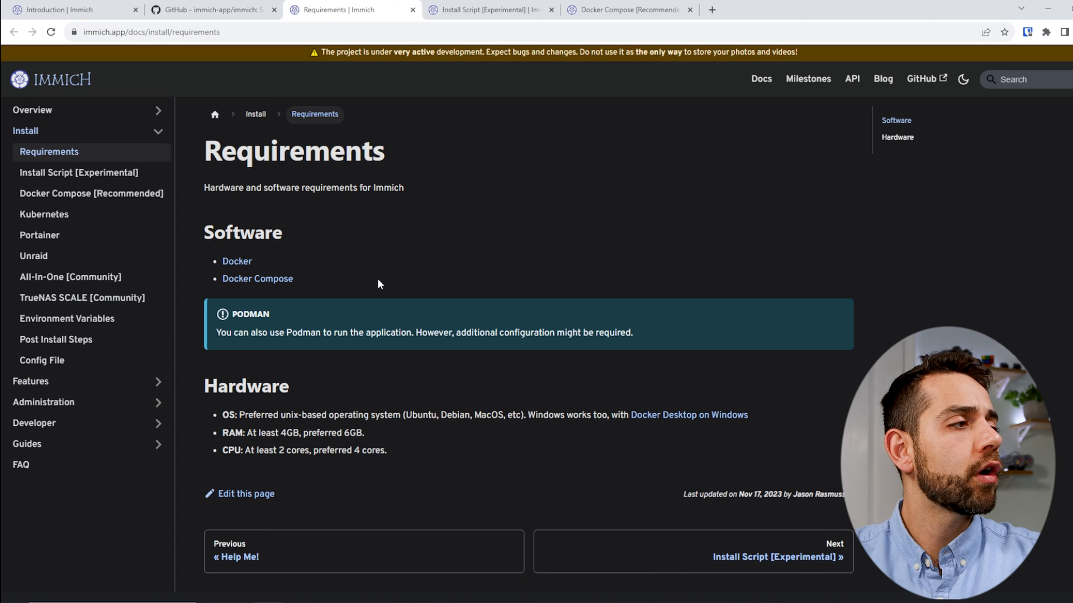
scroll(377, 278, "down", 2)
scroll(379, 285, "down", 1)
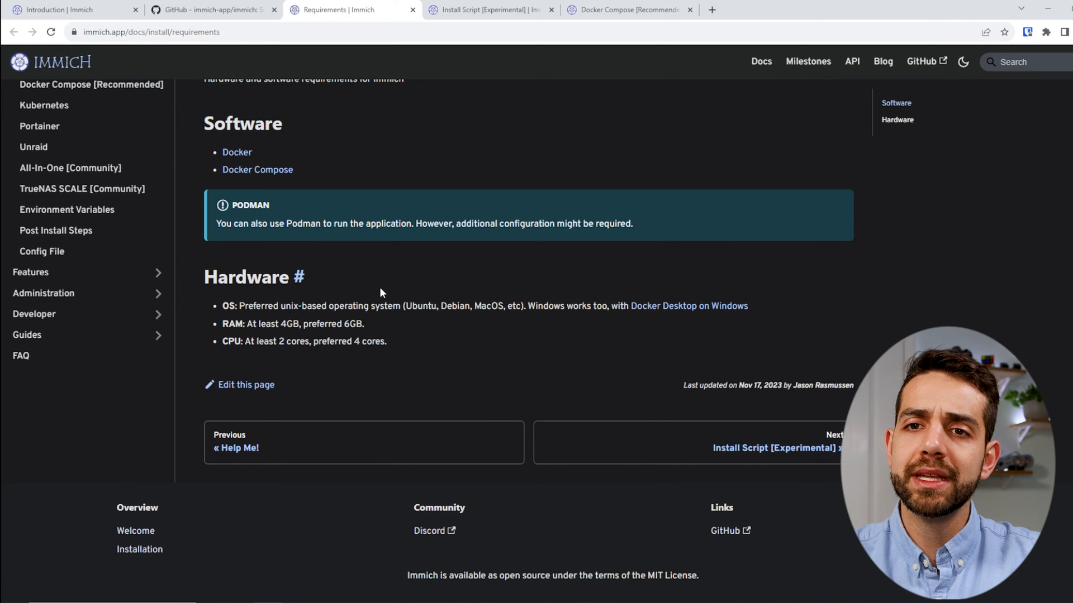
left_click_drag(255, 306, 608, 306)
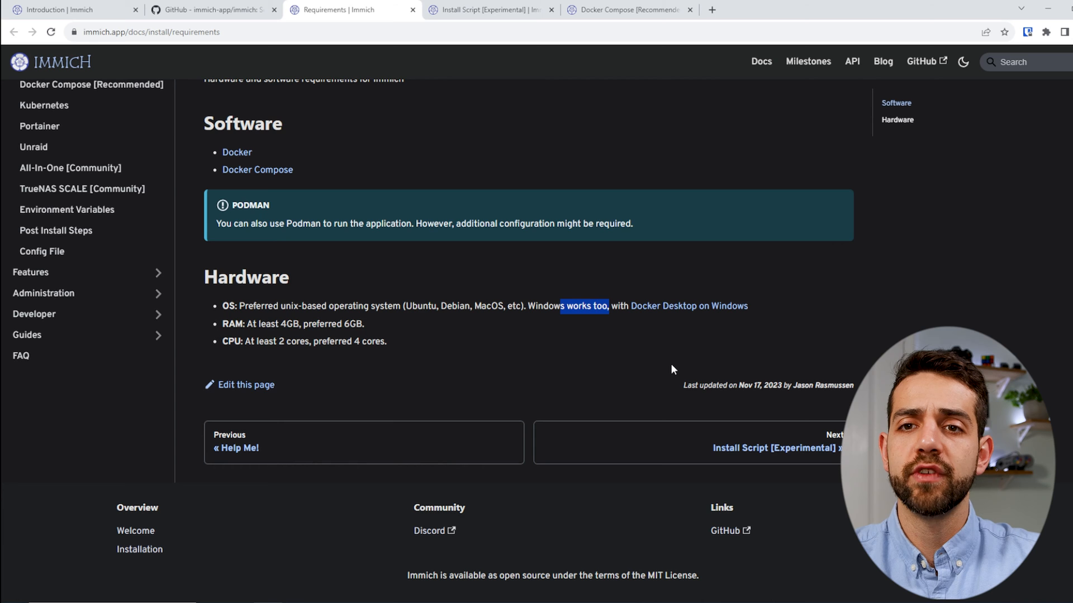
left_click_drag(412, 305, 537, 306)
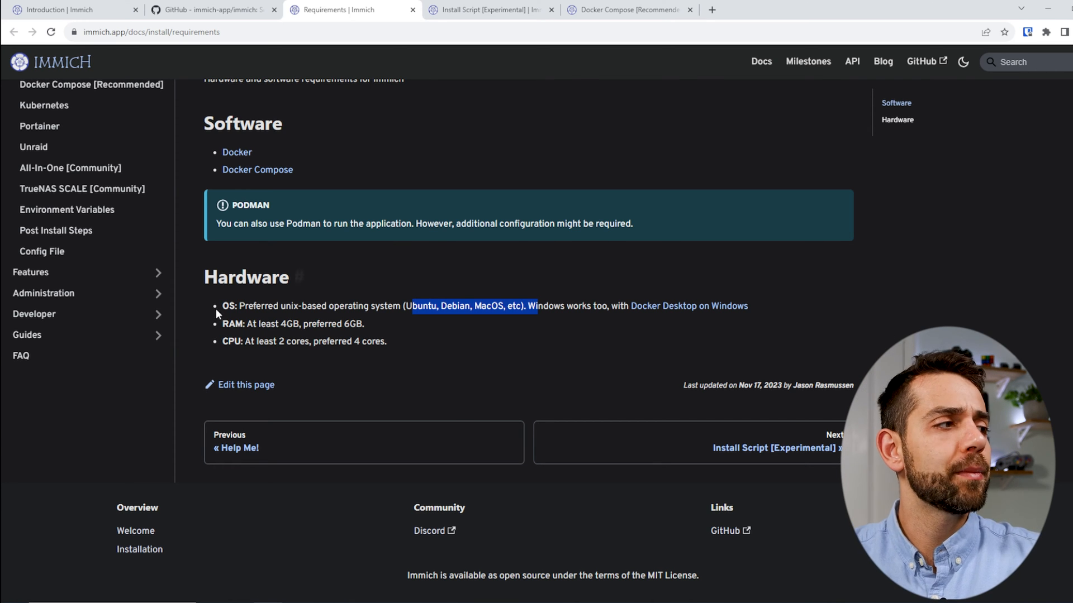
left_click_drag(223, 324, 293, 324)
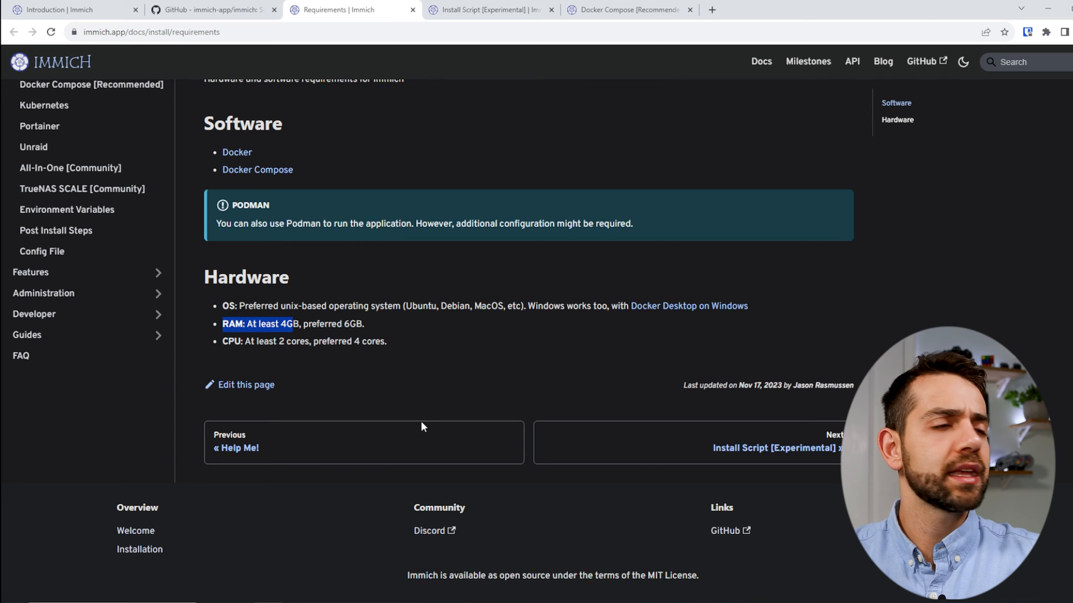
left_click_drag(325, 324, 371, 333)
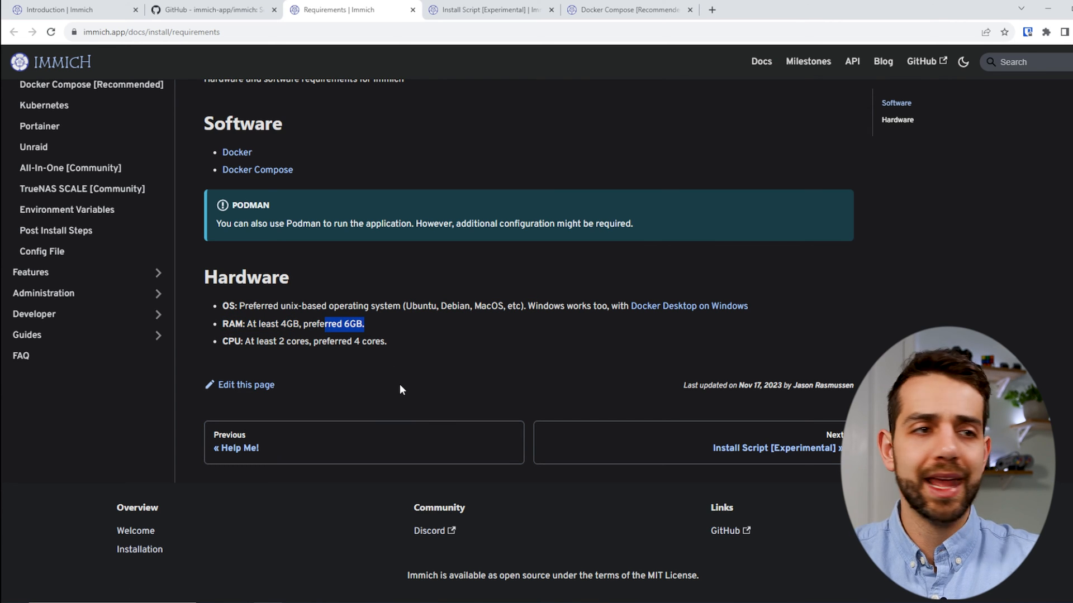
left_click_drag(249, 342, 392, 348)
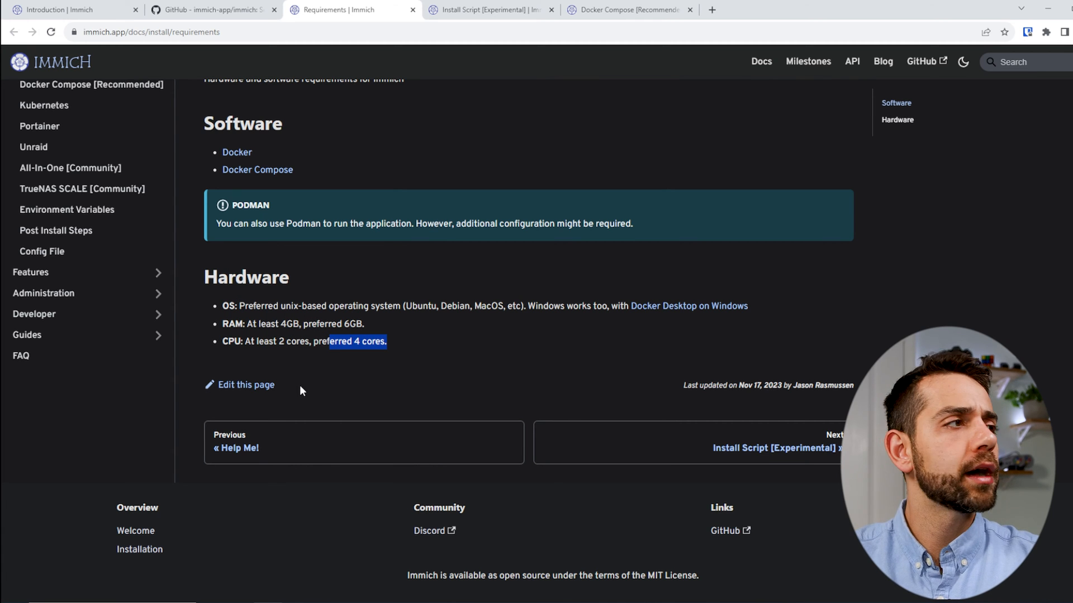
scroll(299, 384, "up", 2)
left_click_drag(215, 233, 273, 233)
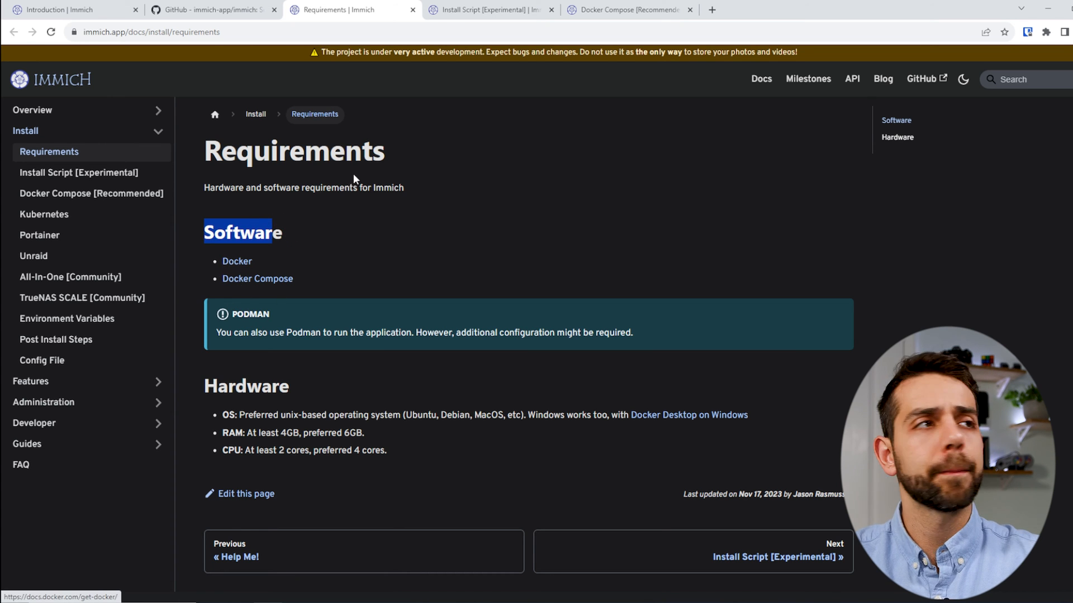
Copy the docker-compose.yml release URL from the Docker Compose install guide and load it in the Google tab to start its download.
left_click(614, 9)
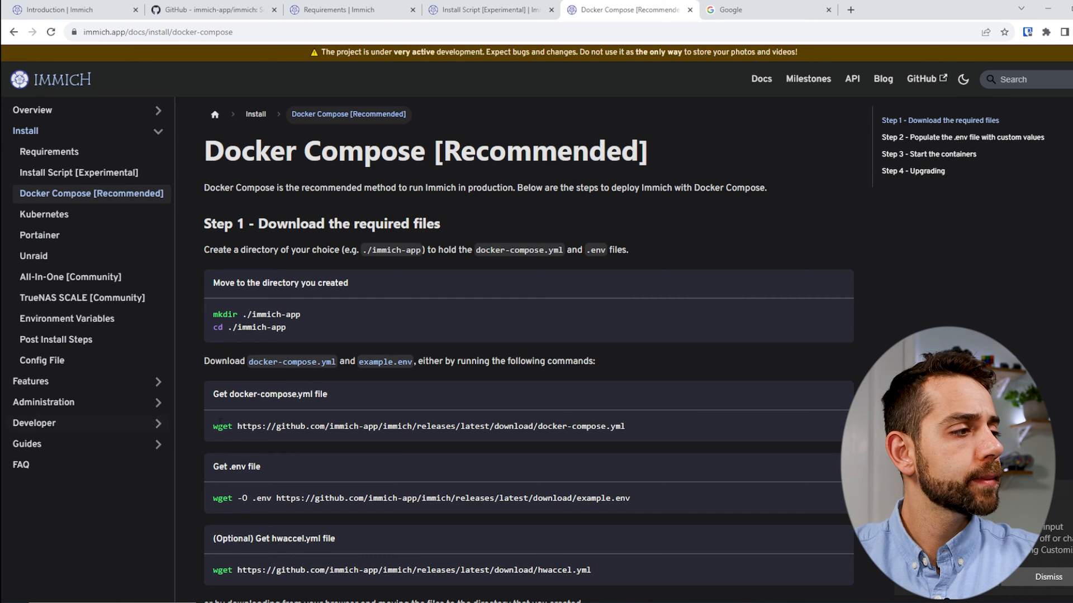
scroll(239, 345, "down", 2)
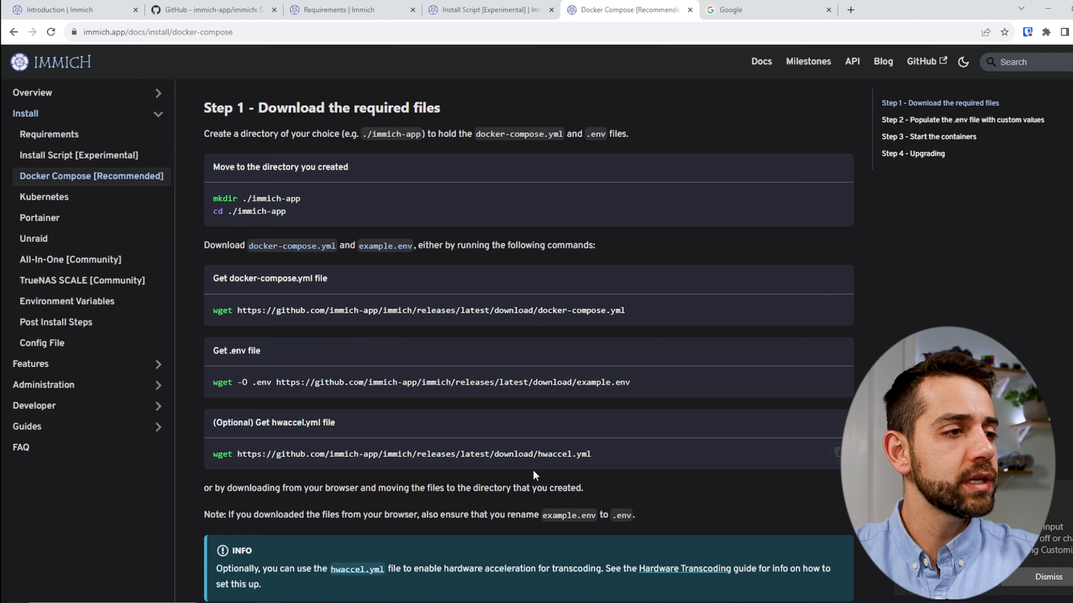
left_click_drag(626, 311, 249, 308)
left_click(726, 9)
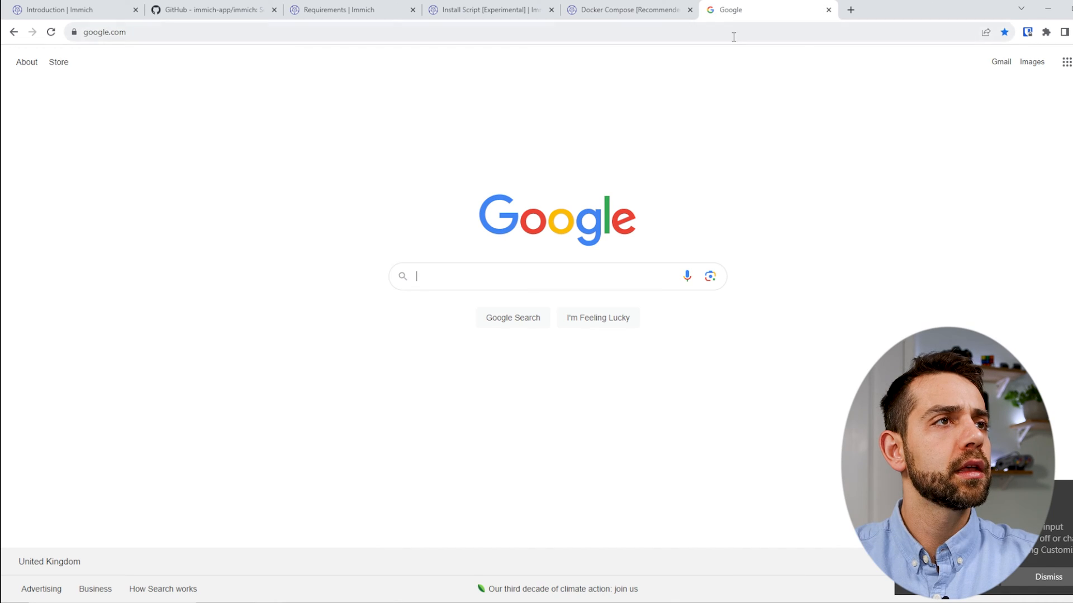
left_click(732, 34)
type("https://github.com/immich-app/immich/releases/latest/download/docker-compose.yml")
key("Escape")
key("Escape")
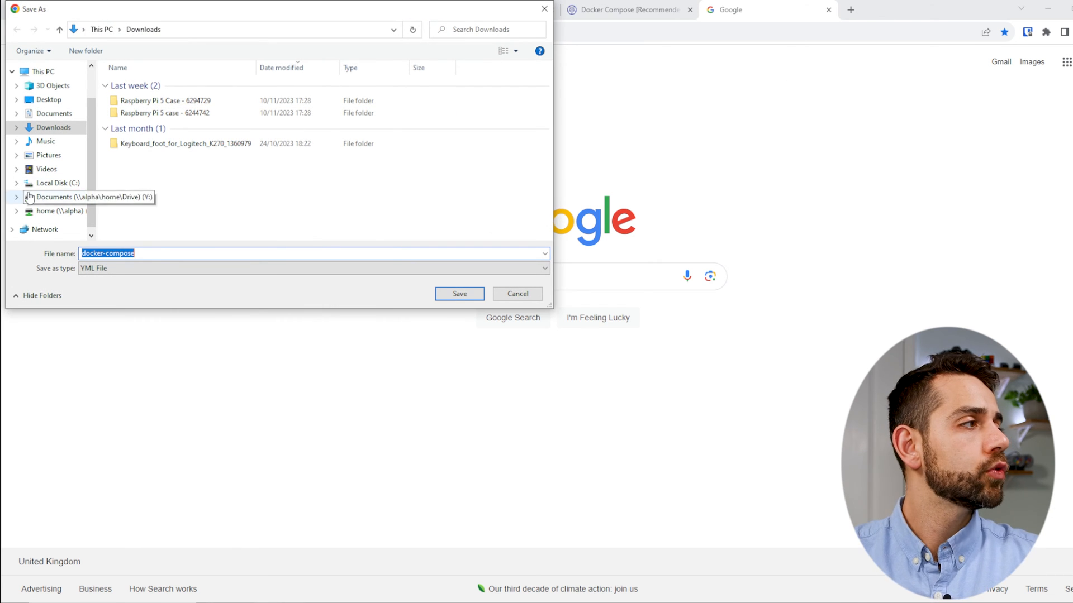
Save docker-compose as a YML file in the network folder alpha/docker/immich and return to the Docker Compose install guide.
left_click(44, 230)
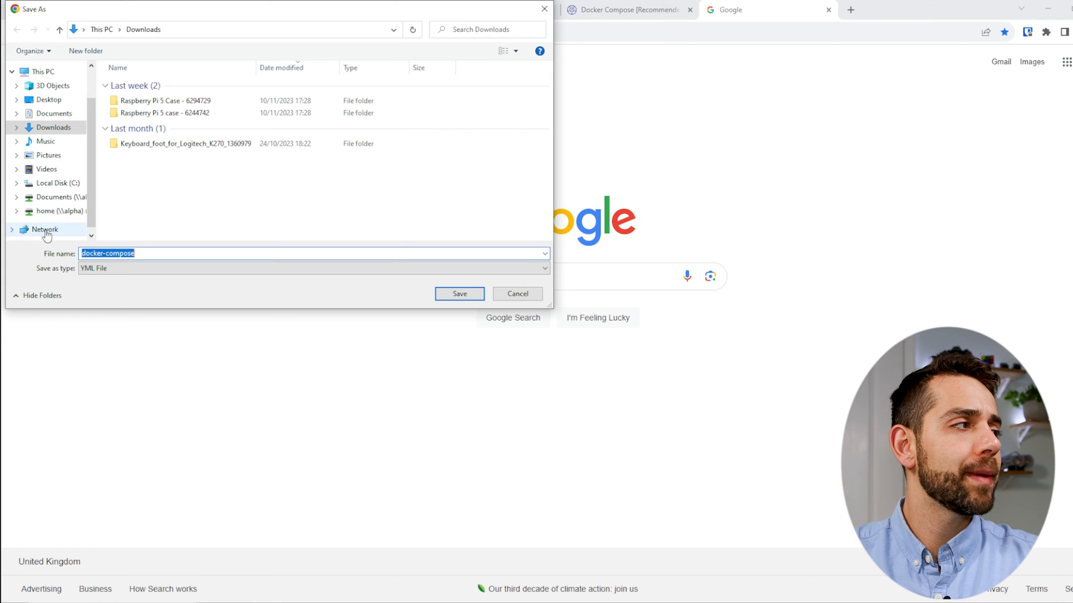
double_click(134, 92)
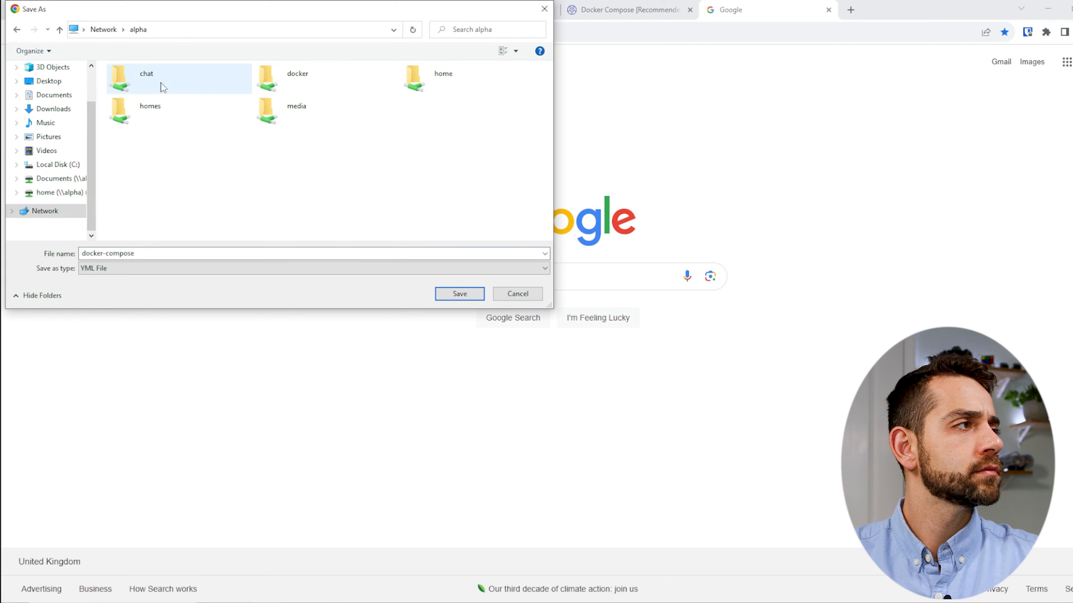
double_click(315, 81)
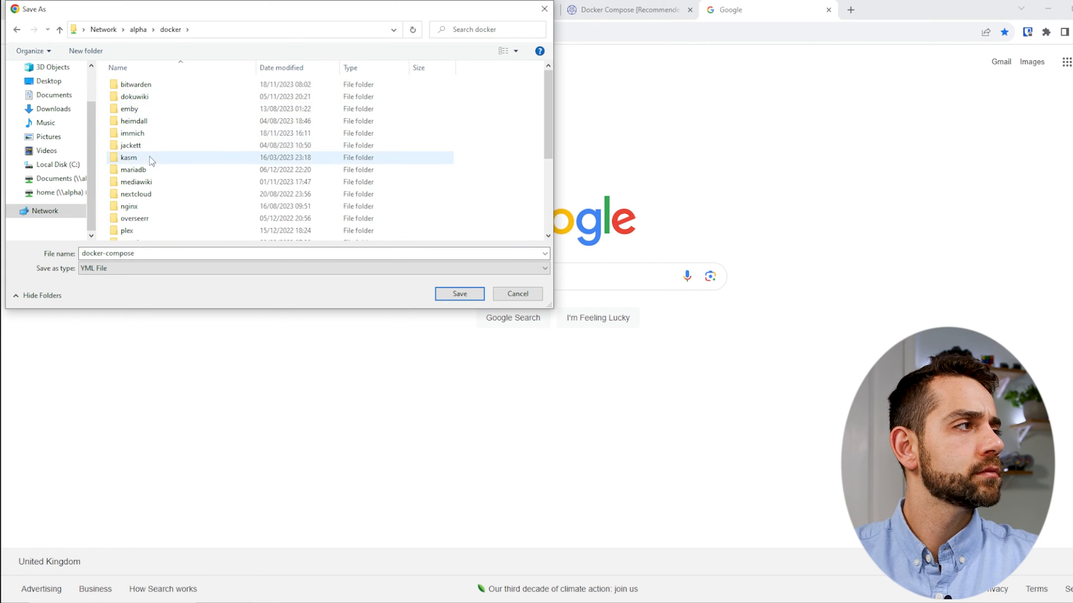
double_click(137, 133)
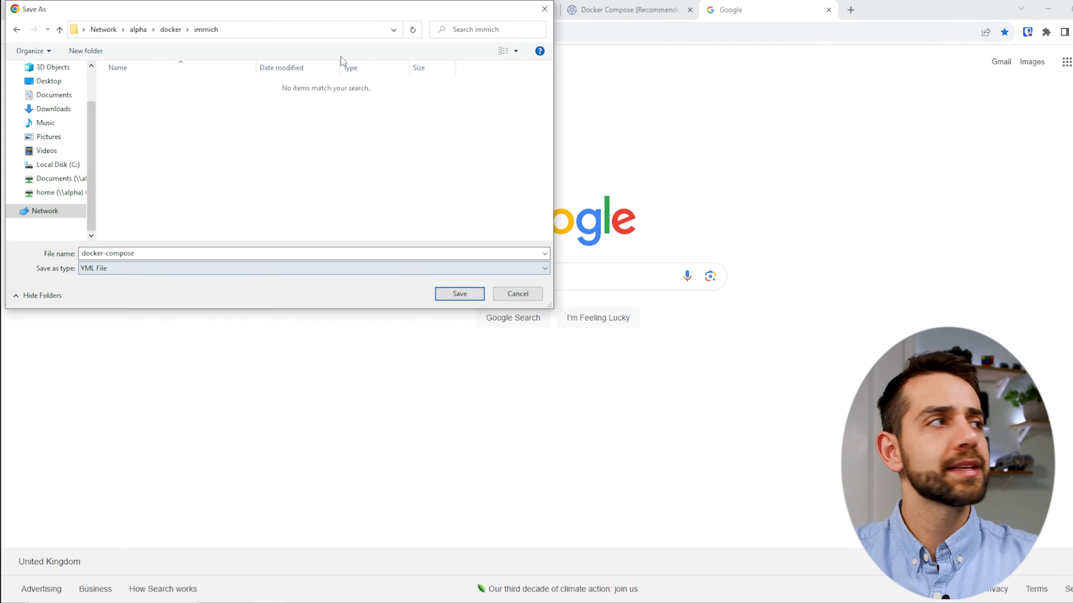
left_click(459, 294)
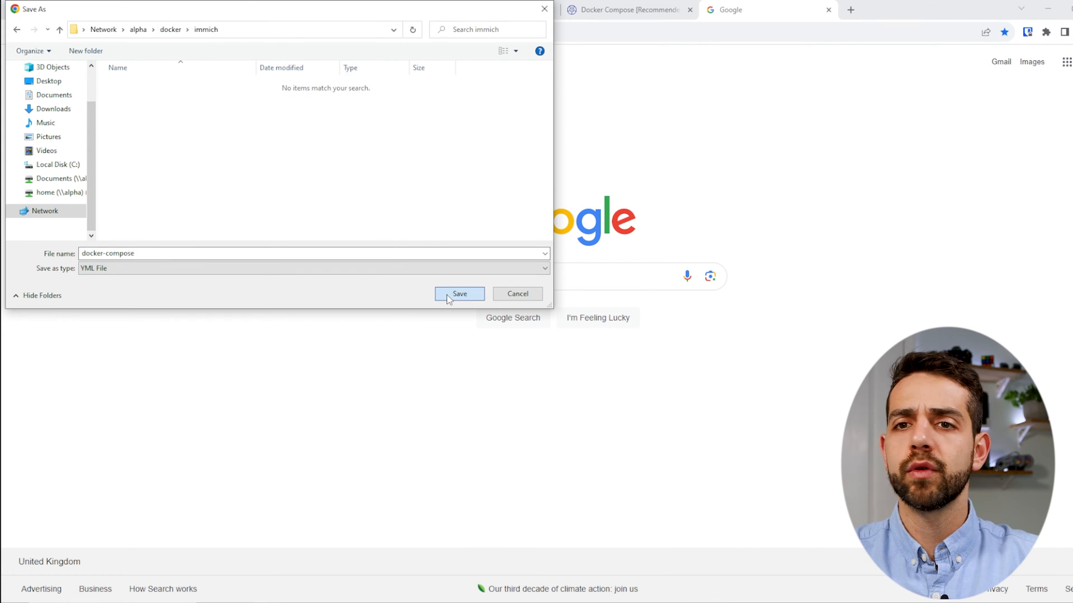
left_click(625, 9)
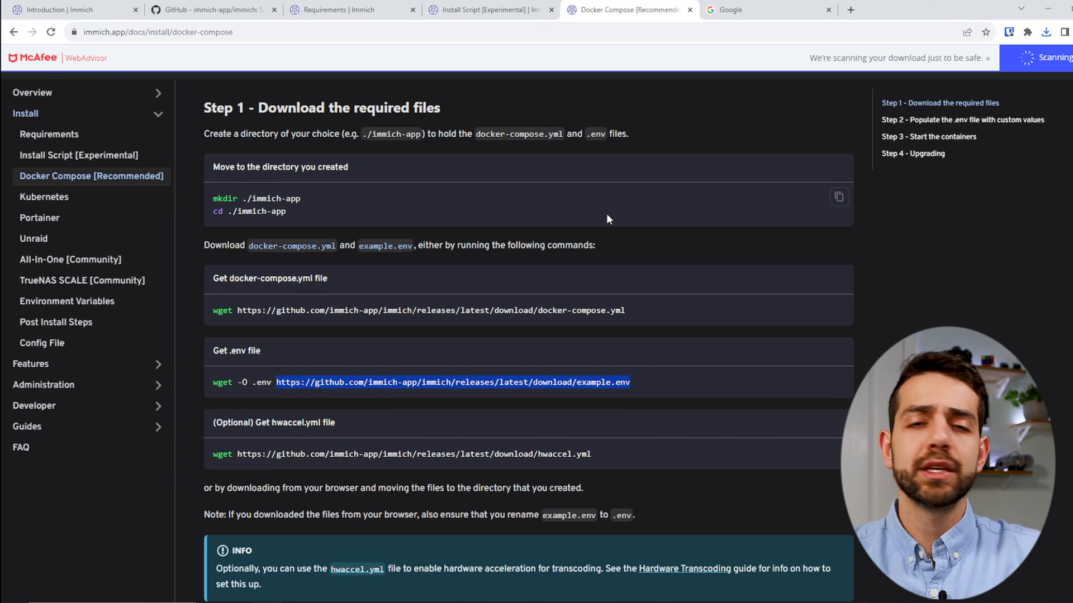
Copy the example.env release URL from the install guide, load it in the Google tab and save the download in the immich folder.
left_click_drag(644, 390, 277, 385)
key("ctrl+c")
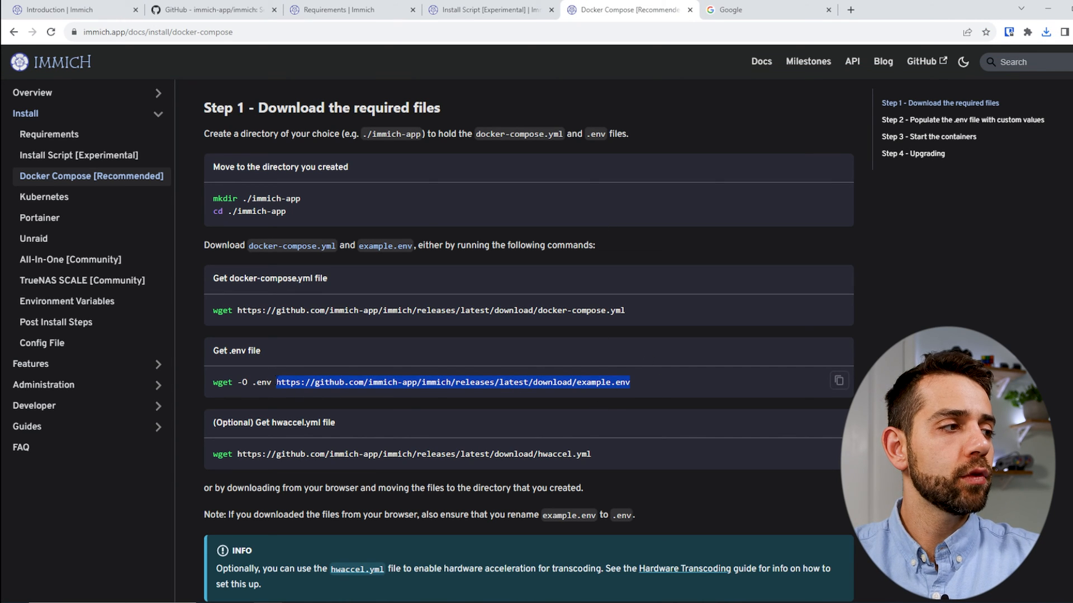
left_click(721, 8)
left_click(699, 32)
key("ctrl+v")
key("Return")
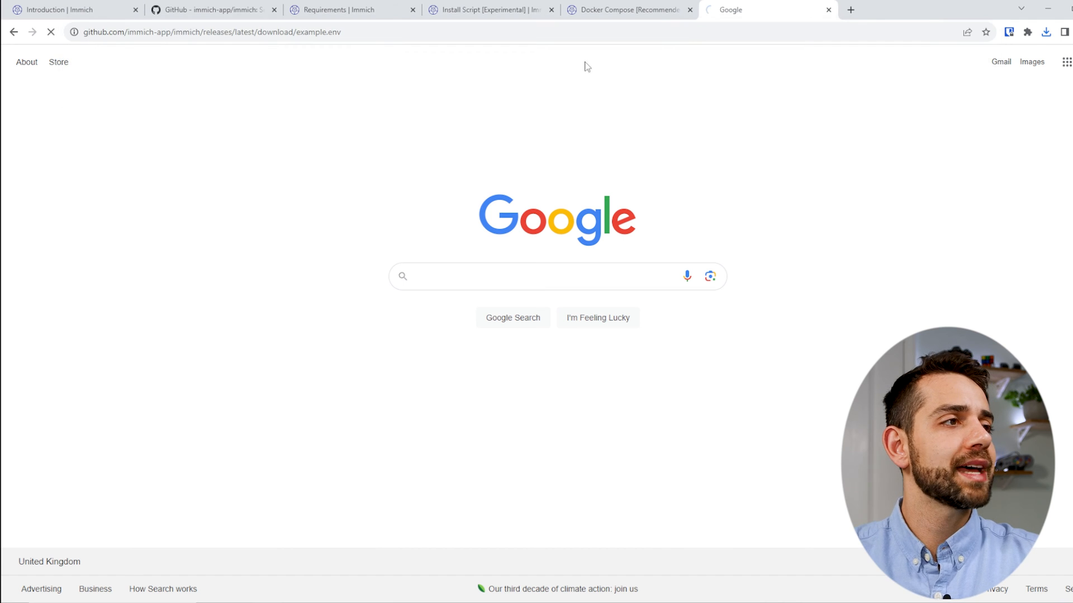
key("Return")
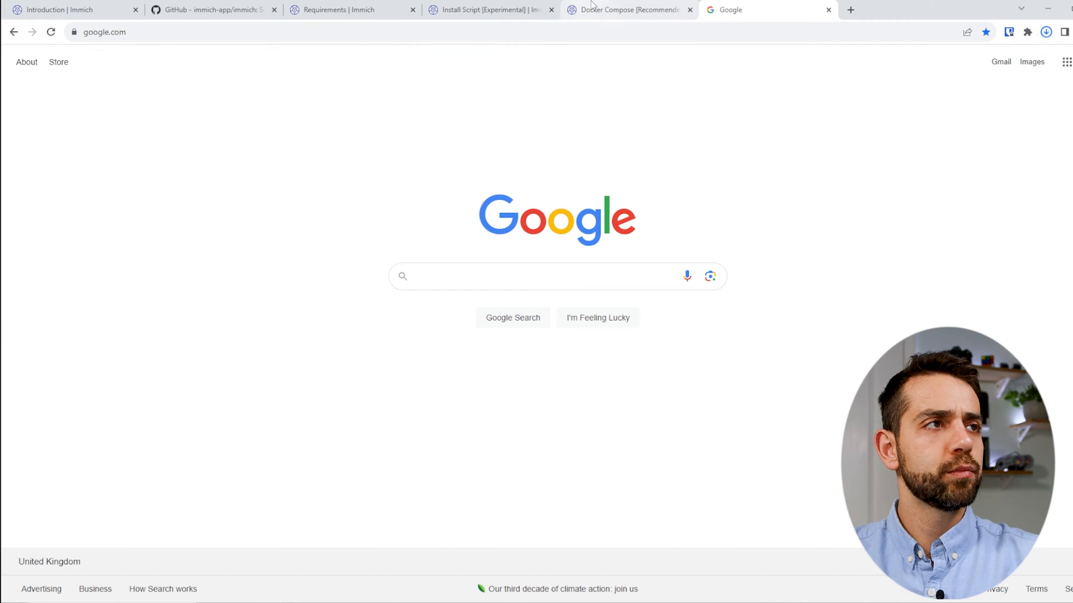
Return to the Docker Compose install guide and read the optional hwaccel.yml download heading.
left_click(620, 9)
left_click(374, 418)
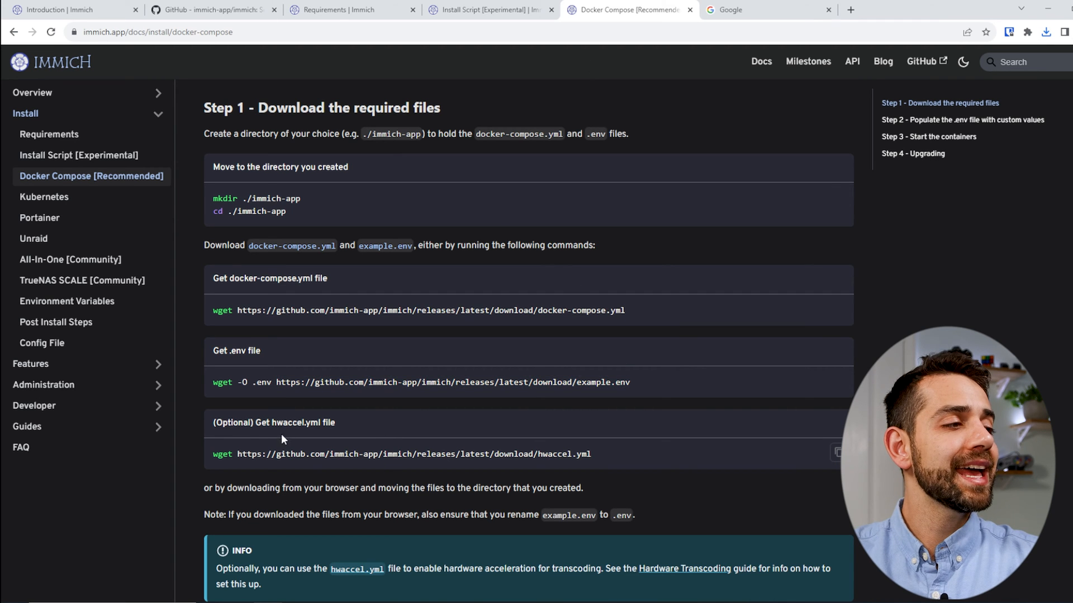
left_click_drag(272, 423, 283, 422)
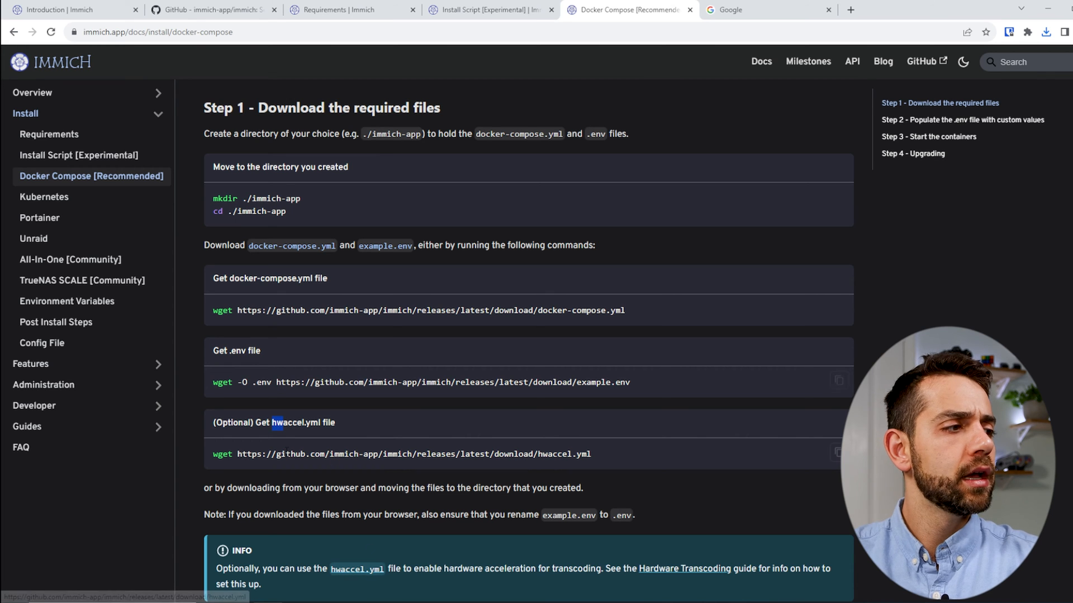
left_click_drag(213, 423, 262, 423)
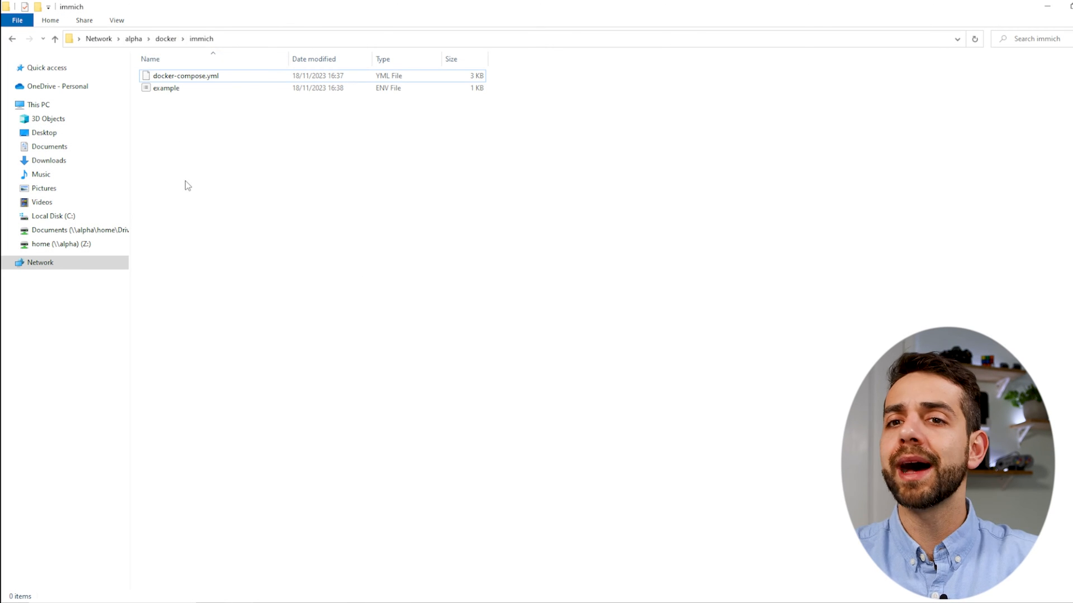
Open docker-compose.yml from the immich folder in a maximized Notepad window, making Notepad the default app for .yml files.
left_click(207, 75)
right_click(204, 74)
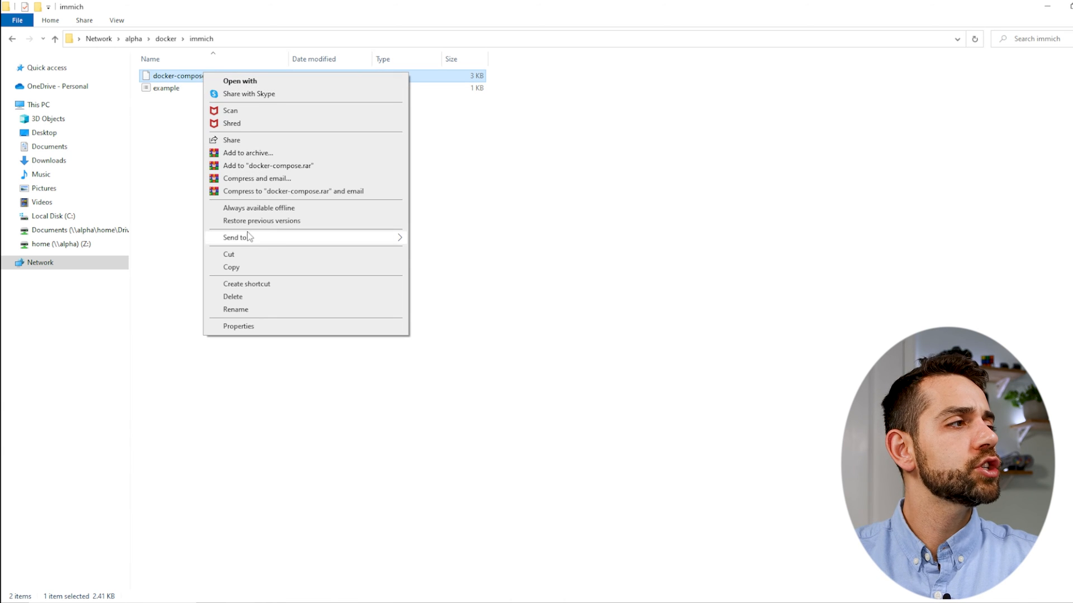
left_click(264, 85)
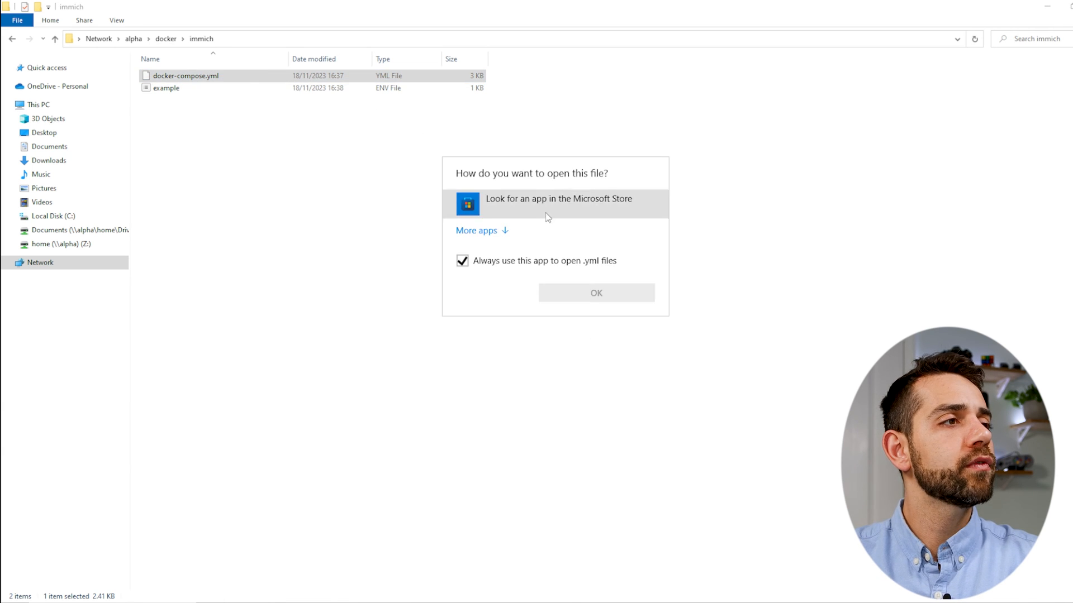
left_click(496, 230)
scroll(502, 285, "down", 2)
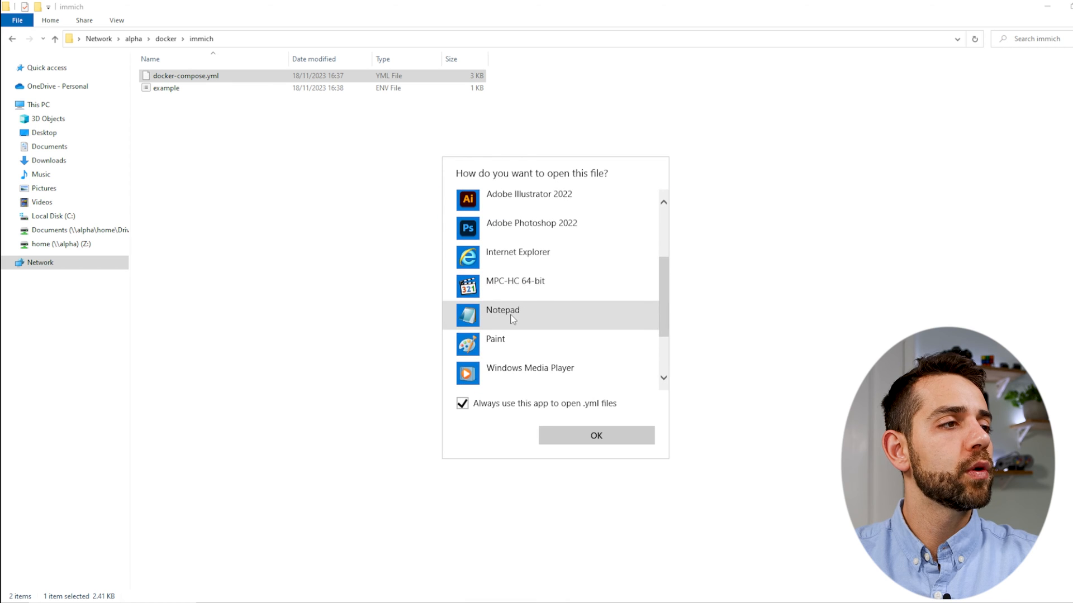
double_click(510, 311)
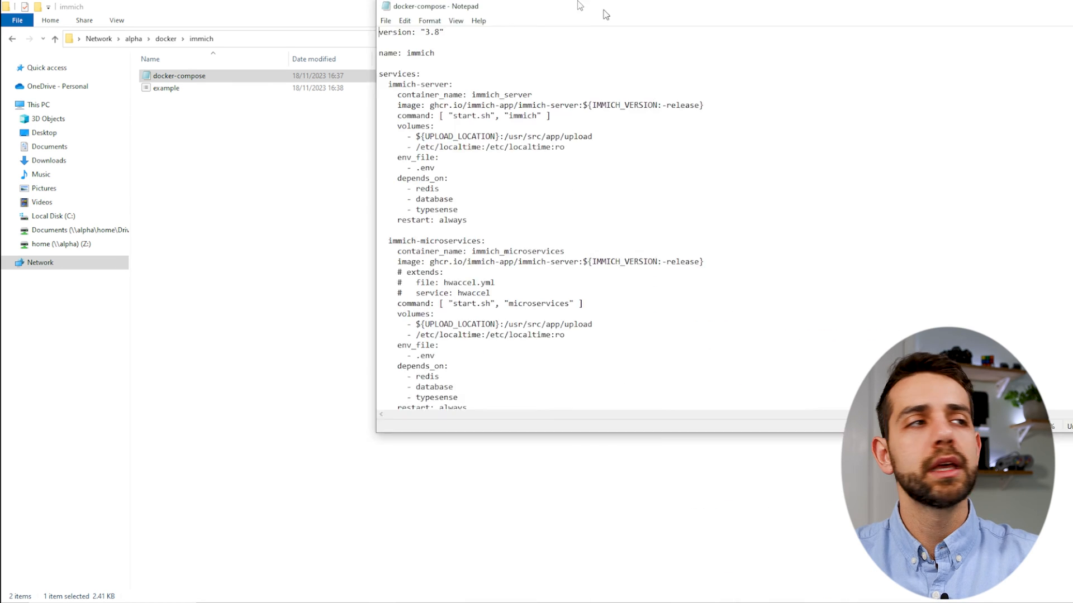
double_click(608, 9)
Review the services in docker-compose, highlighting the UPLOAD_LOCATION volumes of immich-server and immich-microservices, and close the file.
left_click_drag(33, 53, 166, 401)
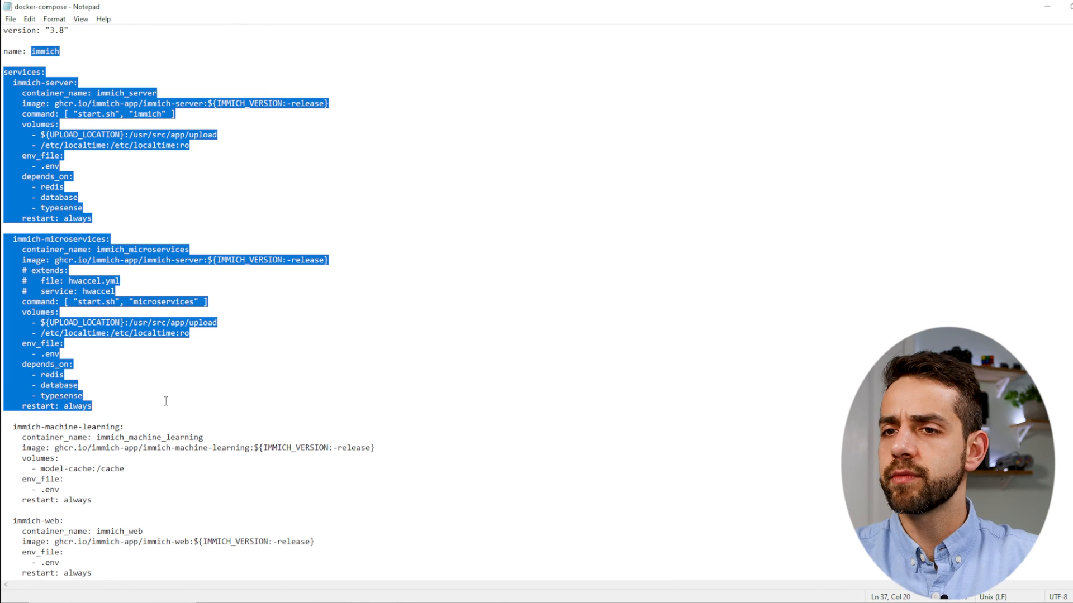
left_click(168, 120)
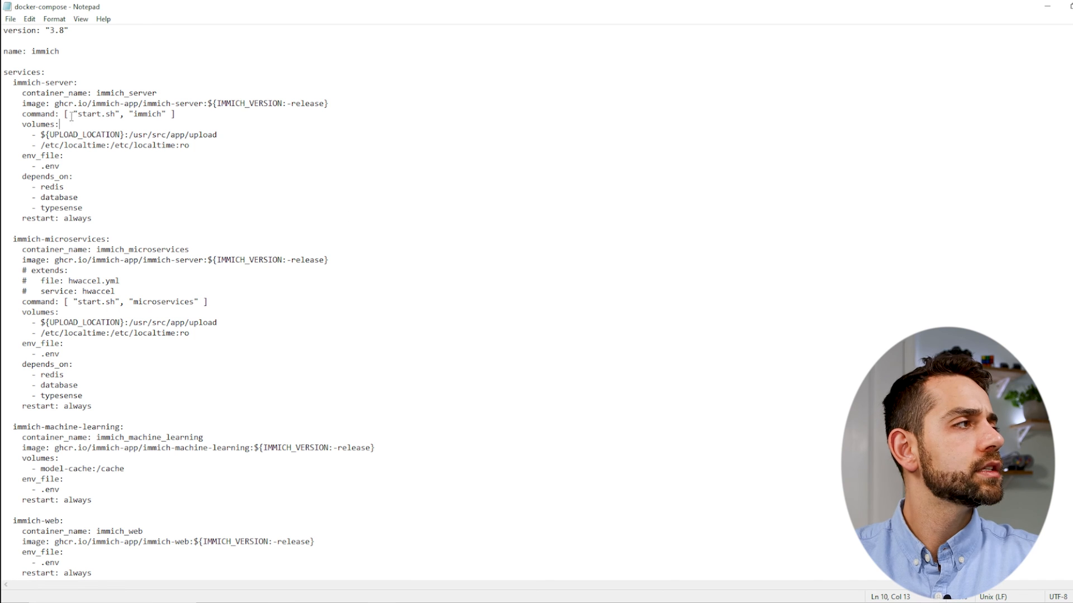
left_click_drag(50, 136, 119, 132)
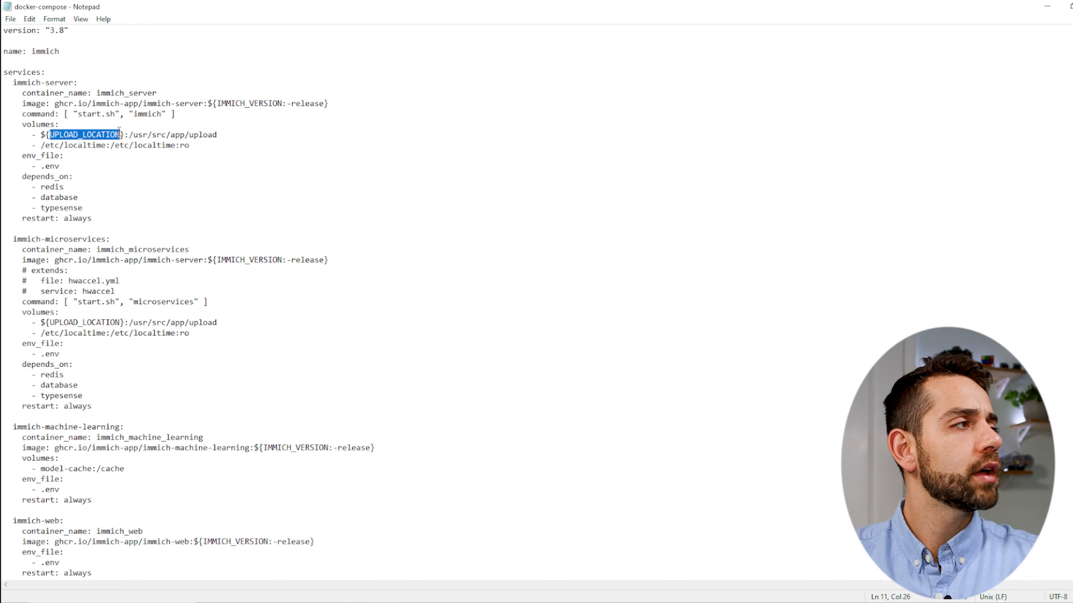
scroll(101, 197, "down", 4)
left_click_drag(135, 177, 305, 329)
left_click(86, 197)
left_click_drag(58, 197, 119, 197)
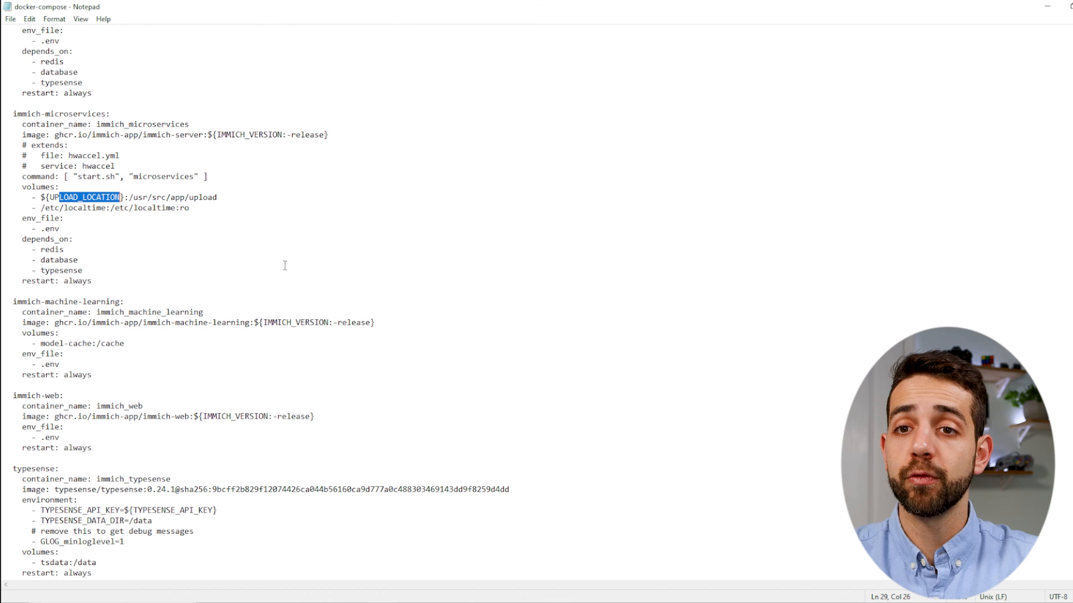
left_click(1070, 6)
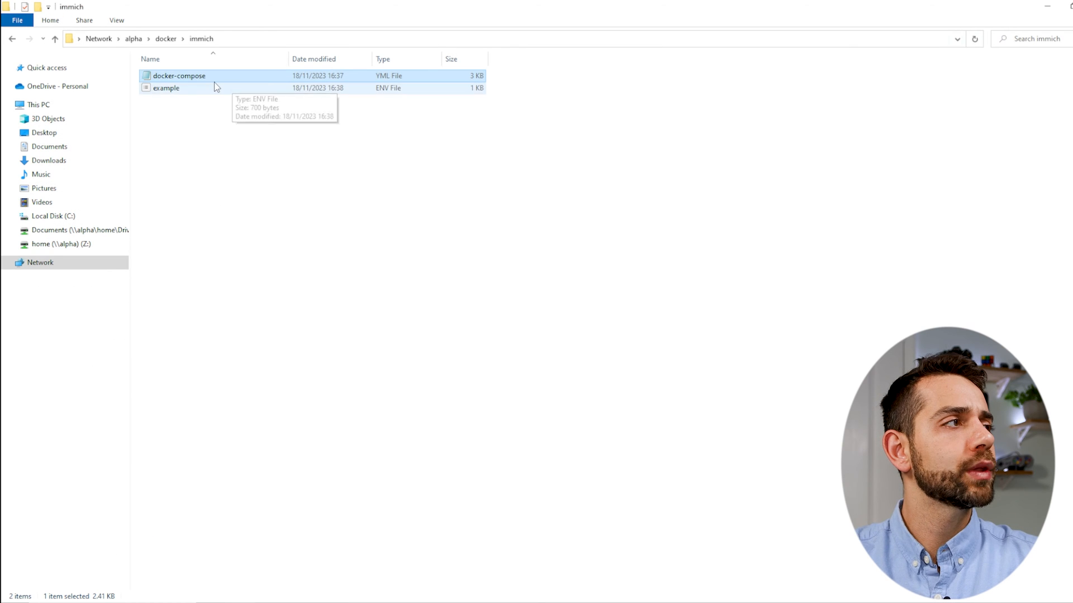
Open the example ENV file in Notepad, making Notepad the default app for .env files.
left_click(199, 89)
right_click(198, 90)
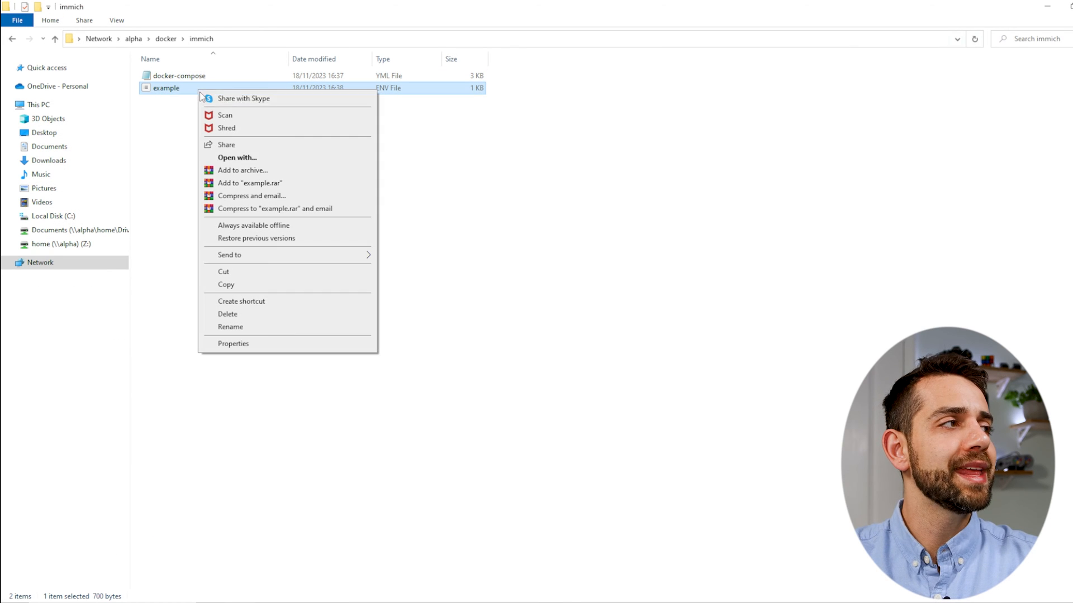
left_click(252, 157)
left_click(498, 297)
scroll(541, 304, "down", 2)
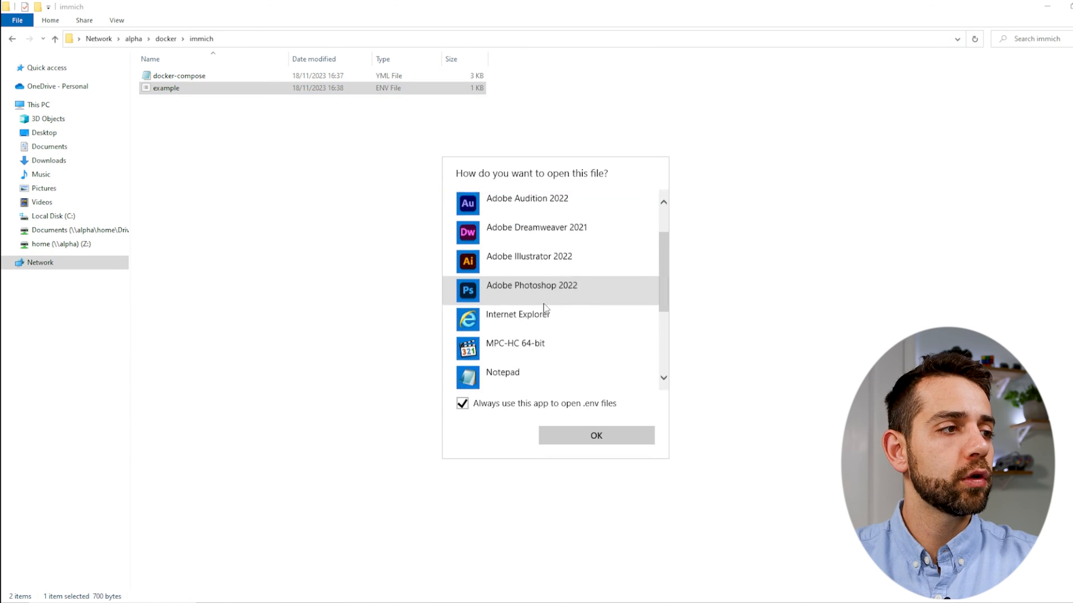
double_click(510, 346)
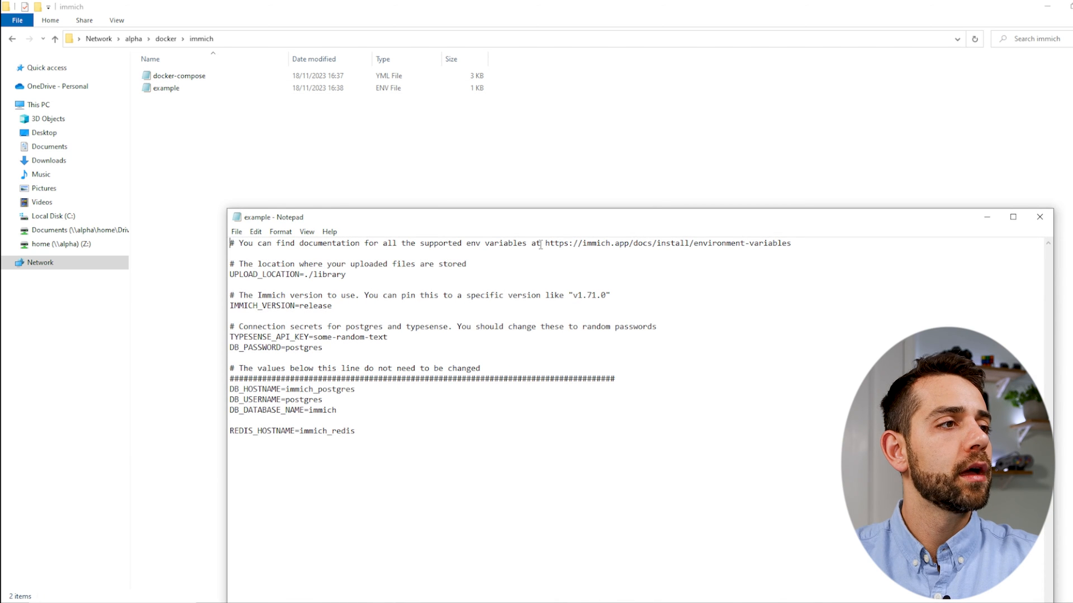
Examine the environment-variables documentation link and the UPLOAD_LOCATION and IMMICH_VERSION settings in the example file.
left_click_drag(527, 172, 512, 148)
left_click_drag(652, 177, 731, 176)
left_click_drag(211, 197, 376, 197)
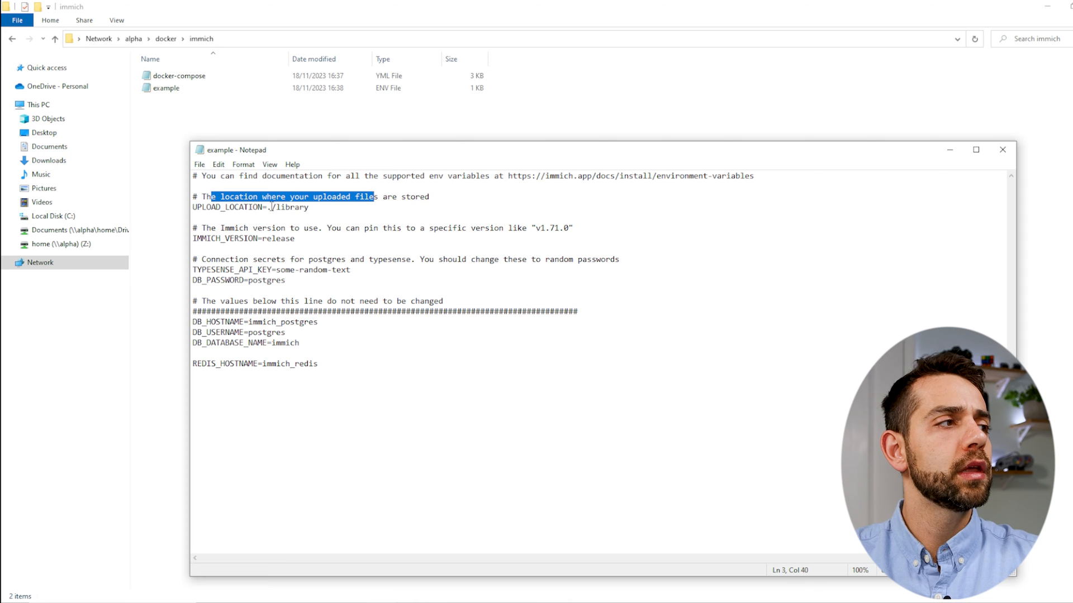
left_click_drag(270, 207, 320, 210)
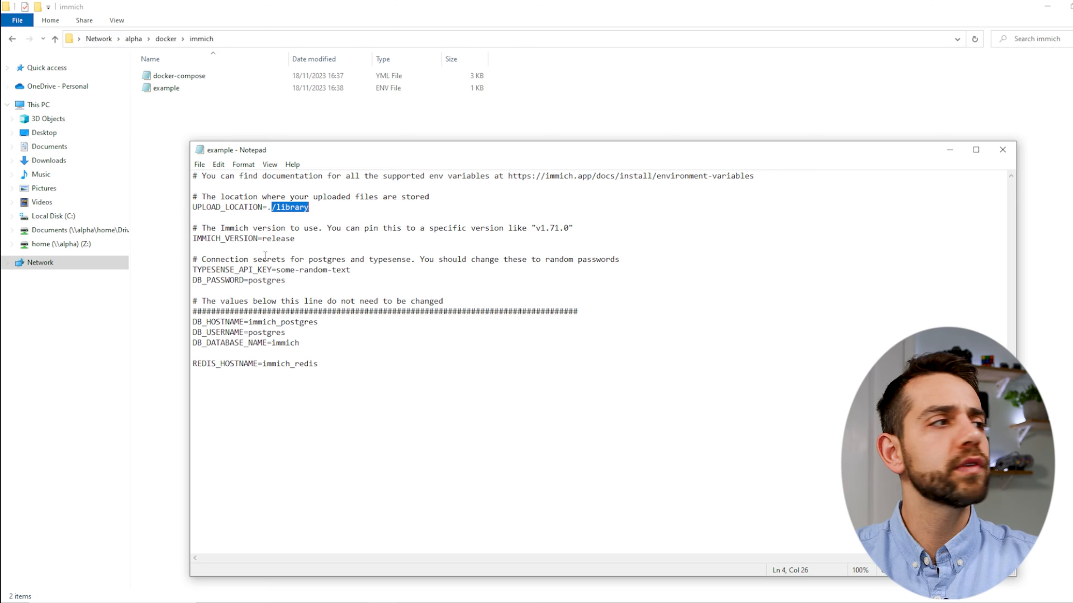
left_click_drag(332, 238, 262, 239)
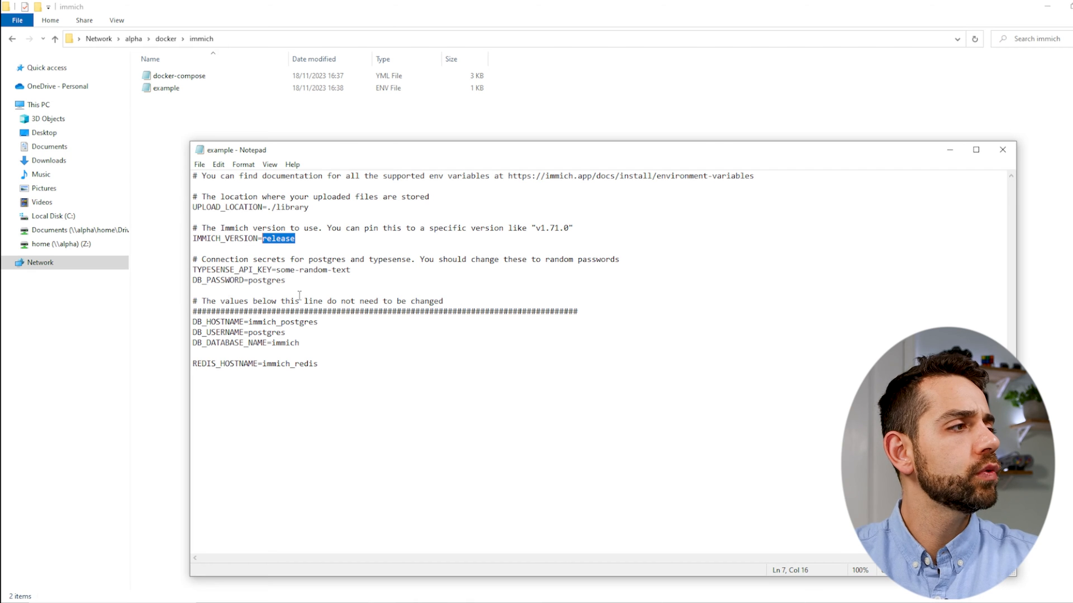
Replace the TYPESENSE_API_KEY and DB_PASSWORD values with a random API key and a random database password.
left_click_drag(216, 270, 276, 269)
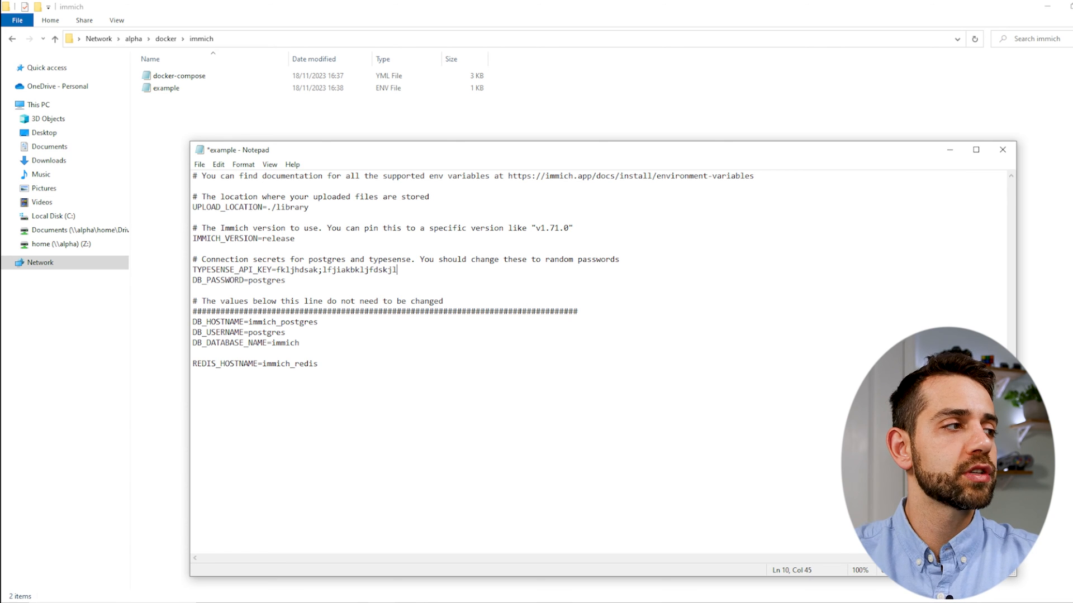
left_click(229, 279)
left_click_drag(290, 280, 248, 280)
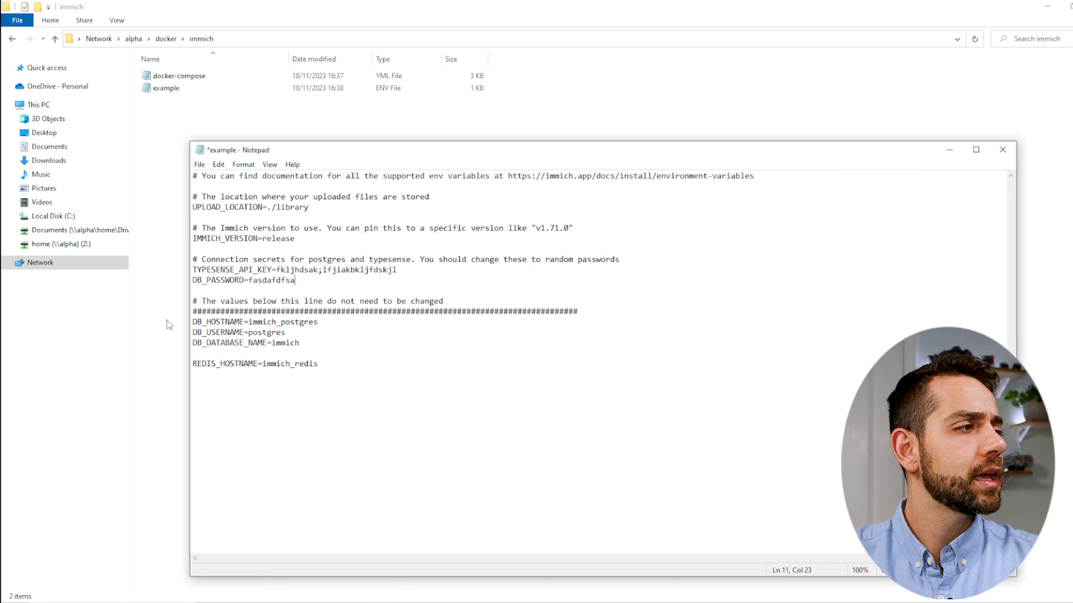
Check the DB_HOSTNAME, DB_USERNAME, DB_DATABASE_NAME and REDIS_HOSTNAME entries in the part that needs no changes.
left_click_drag(248, 322, 334, 320)
left_click(249, 333)
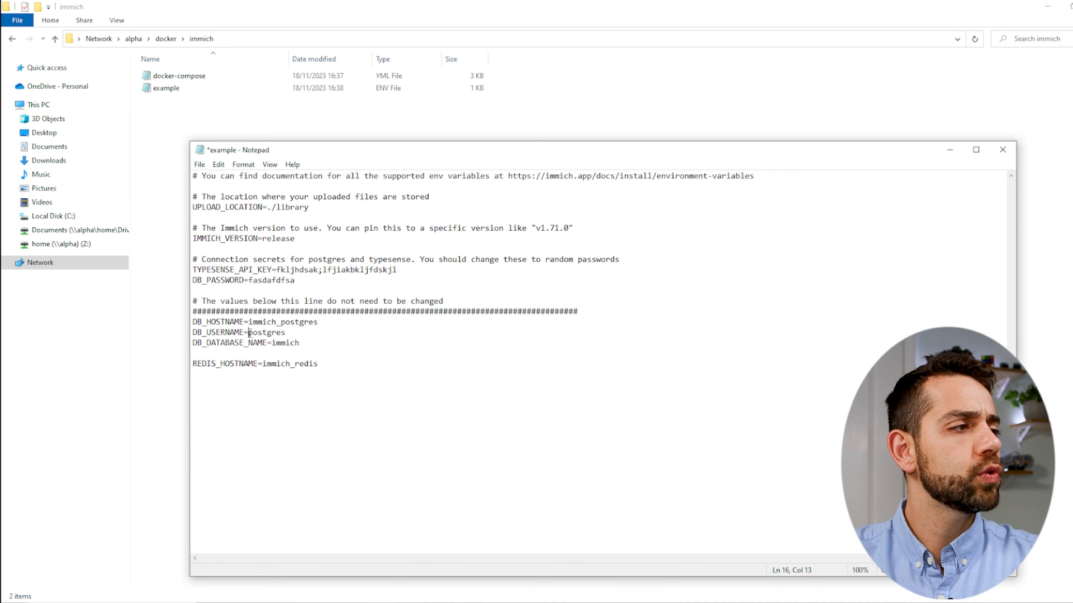
left_click_drag(245, 342, 274, 342)
left_click_drag(192, 364, 261, 364)
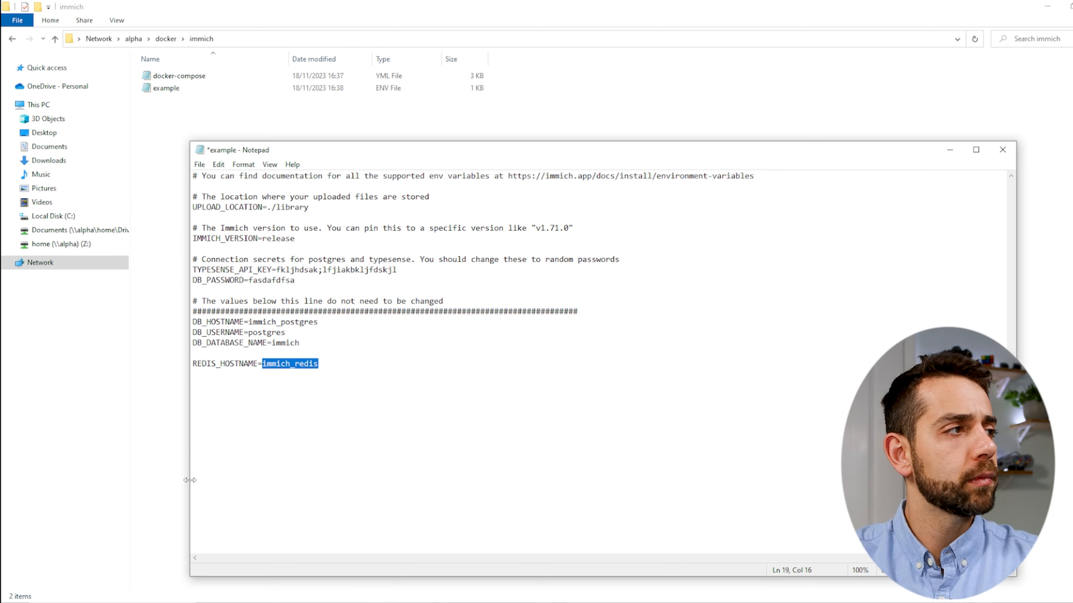
Save and close the edited example file and rename it from example.env to .env.
left_click(200, 165)
left_click(218, 214)
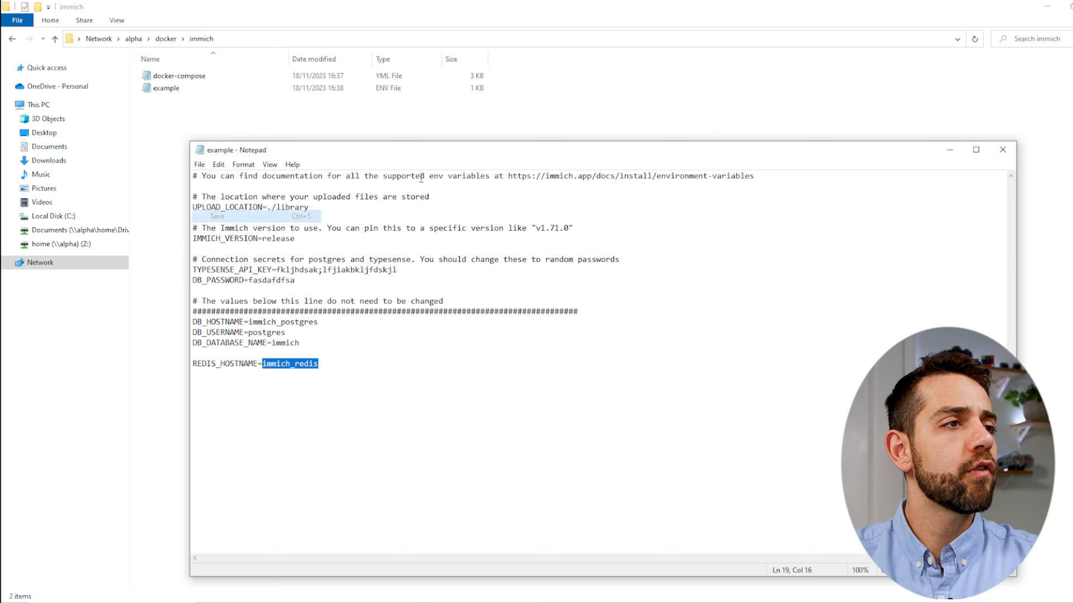
left_click(1002, 150)
left_click(205, 92)
key("F2")
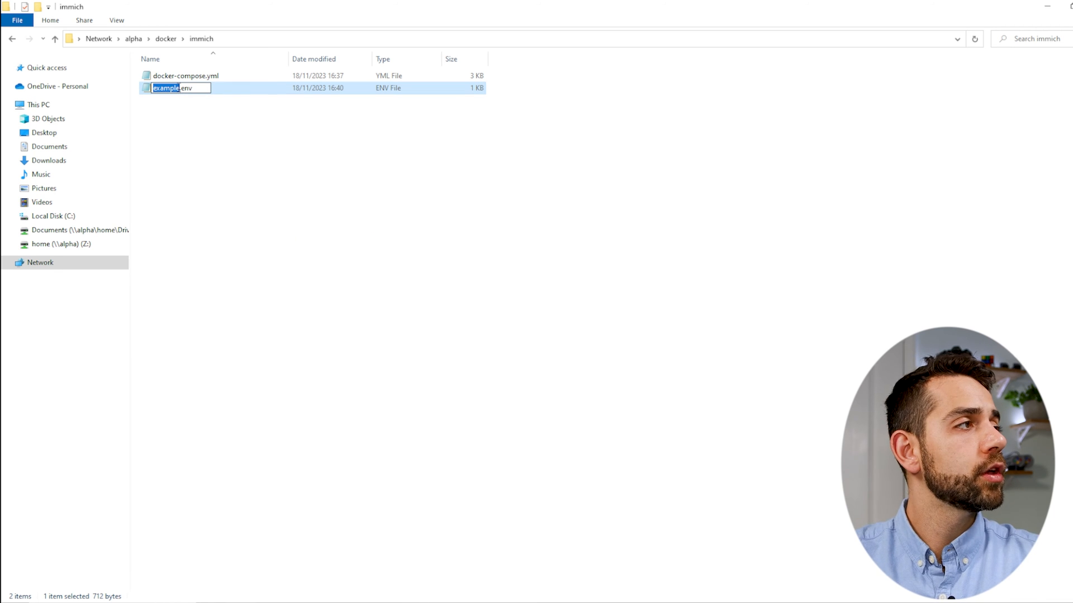
key("Delete")
left_click(312, 173)
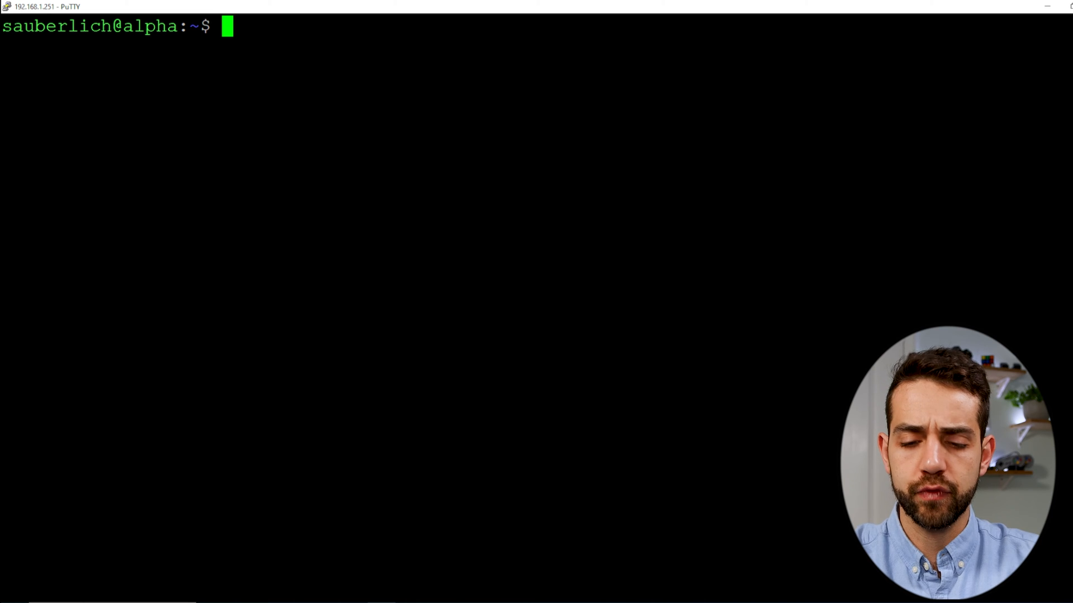
In the PuTTY session on the server, change the working directory to /volume1/docker/immich.
type("cd /")
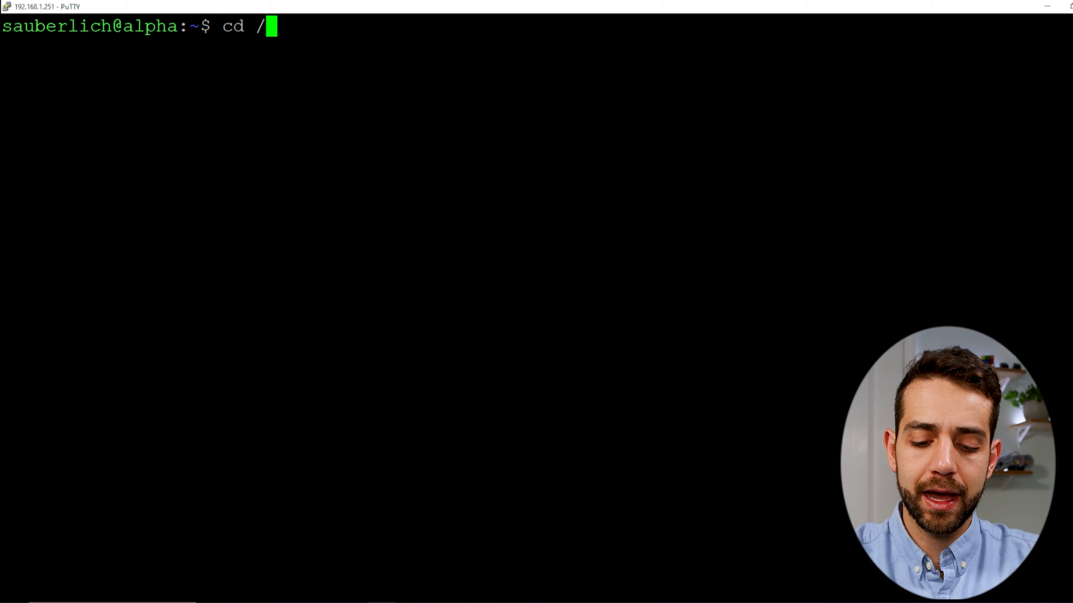
type("volume1")
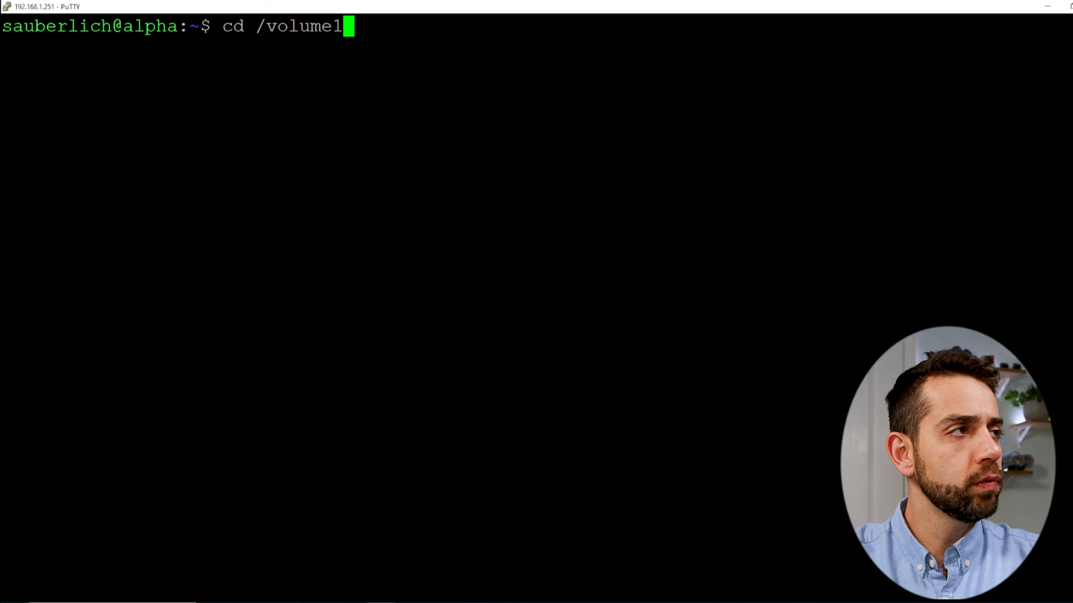
type("/docker")
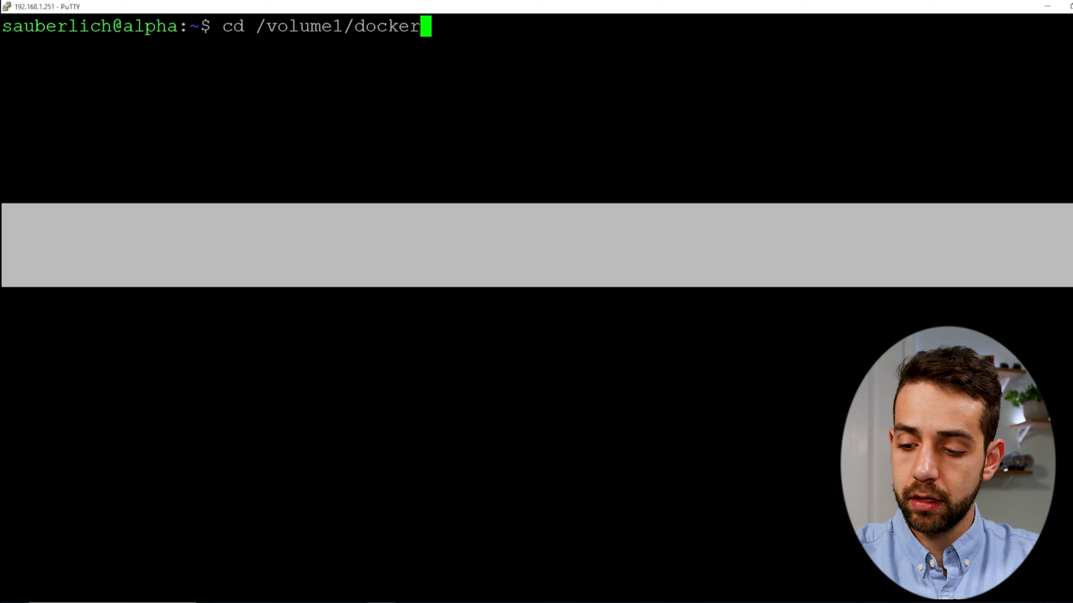
type(",")
key("BackSpace")
type("/immich")
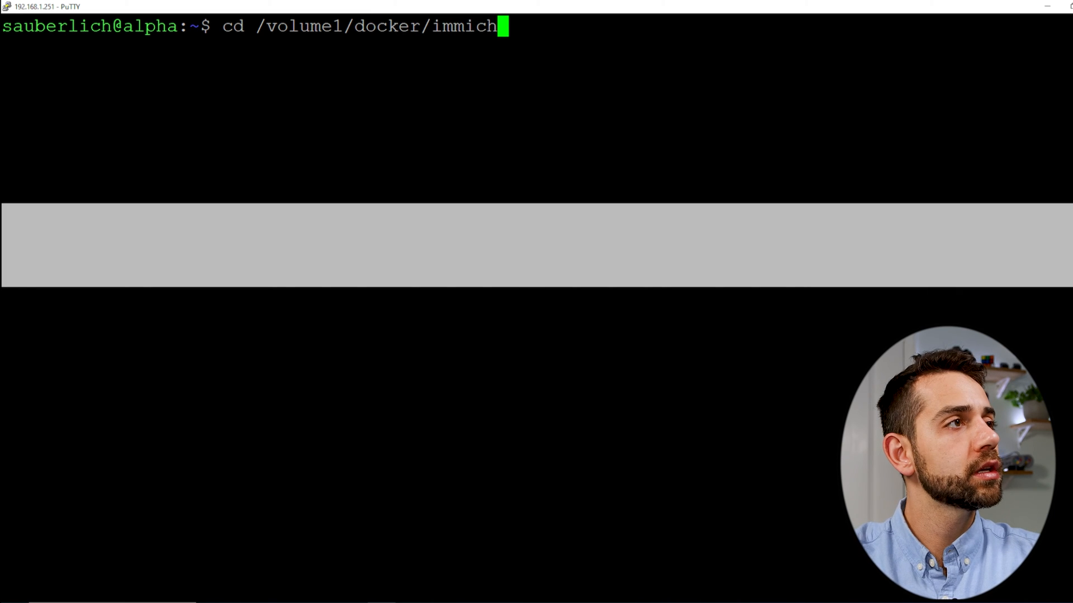
key("Return")
type("ls")
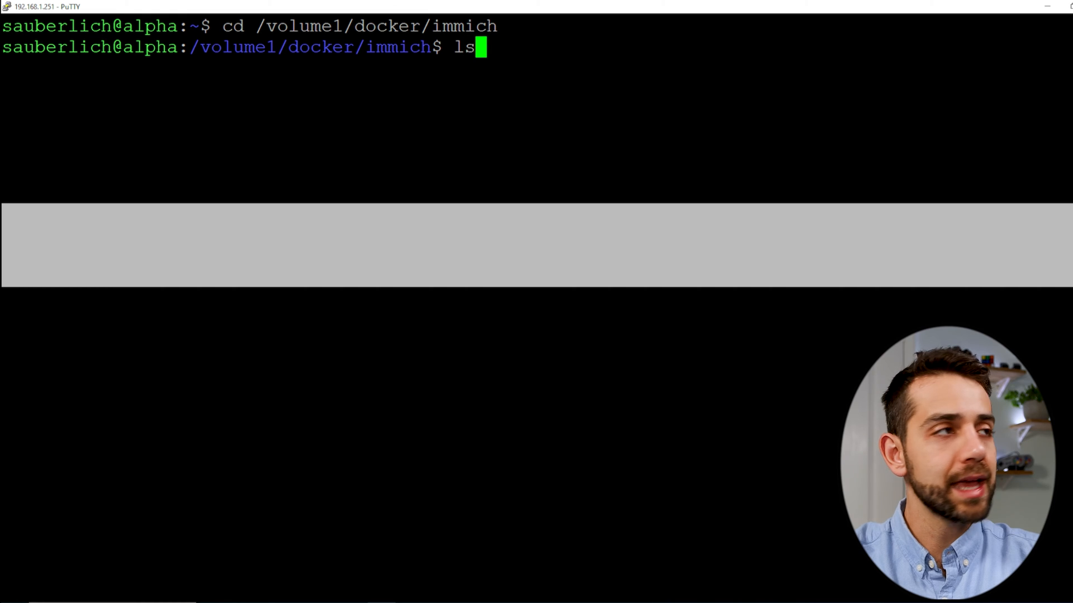
key("Return")
double_click(102, 67)
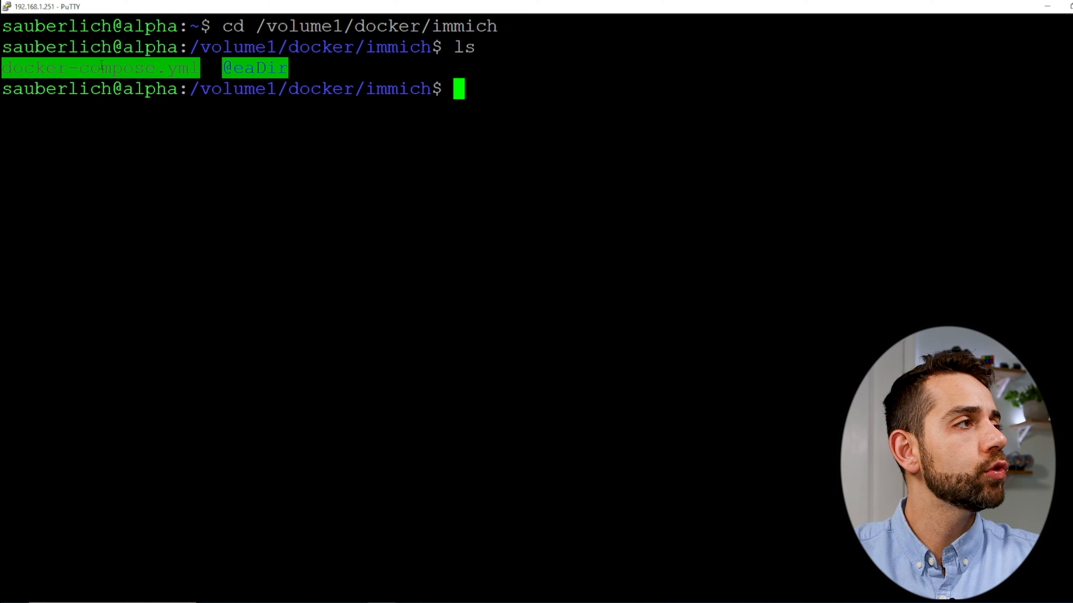
left_click_drag(236, 68, 296, 68)
left_click(279, 68)
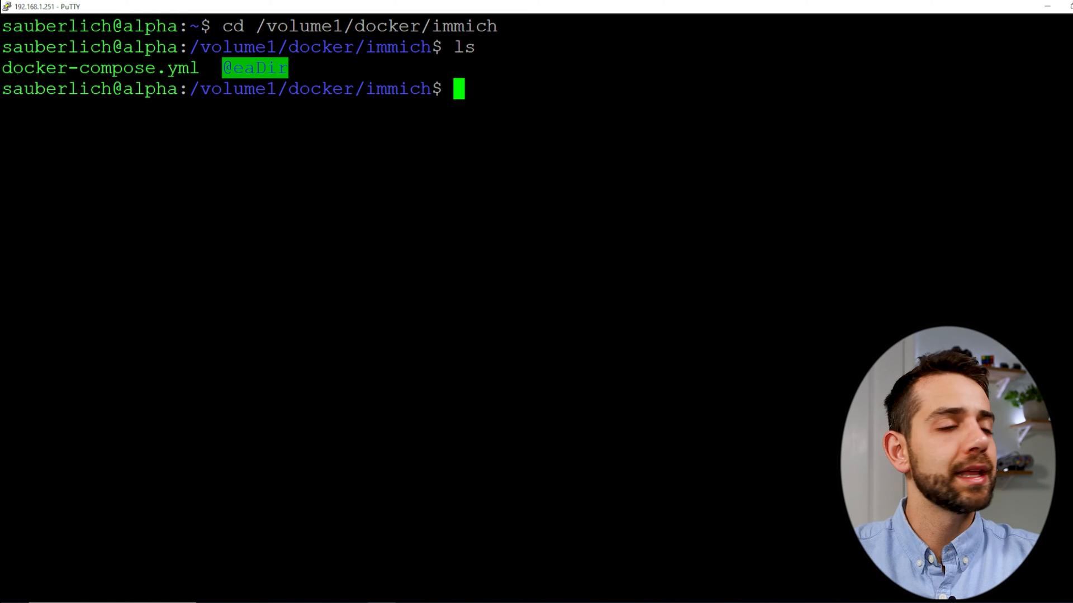
List all entries of the immich folder, including hidden files, with ls -a.
type("ls -a")
key("Return")
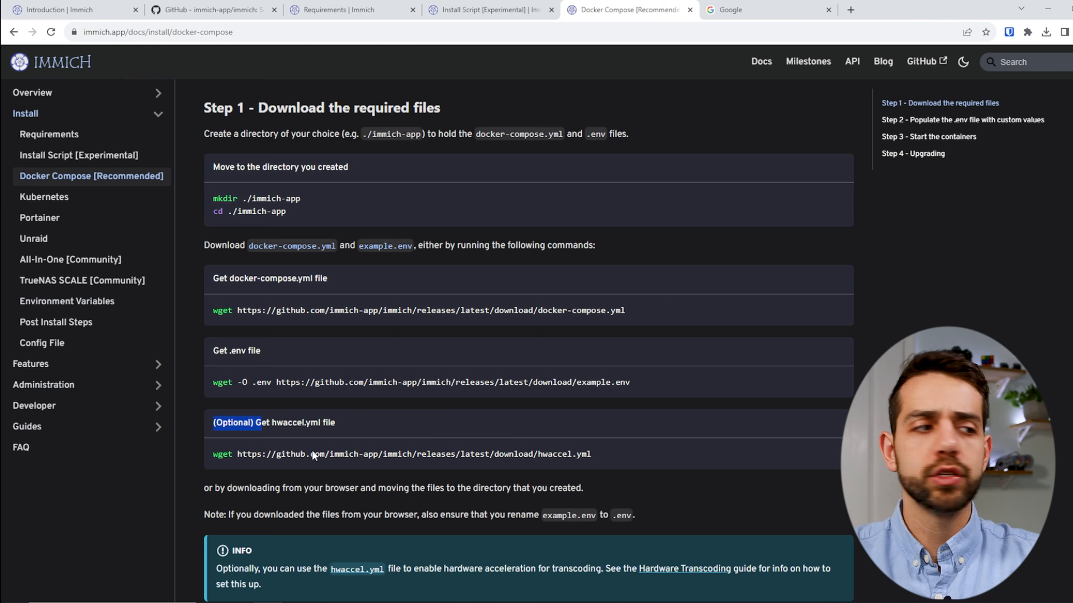
Copy docker-compose up -d from Step 3 of the Immich Docker Compose guide and try to run it in the PuTTY session.
scroll(312, 450, "down", 6)
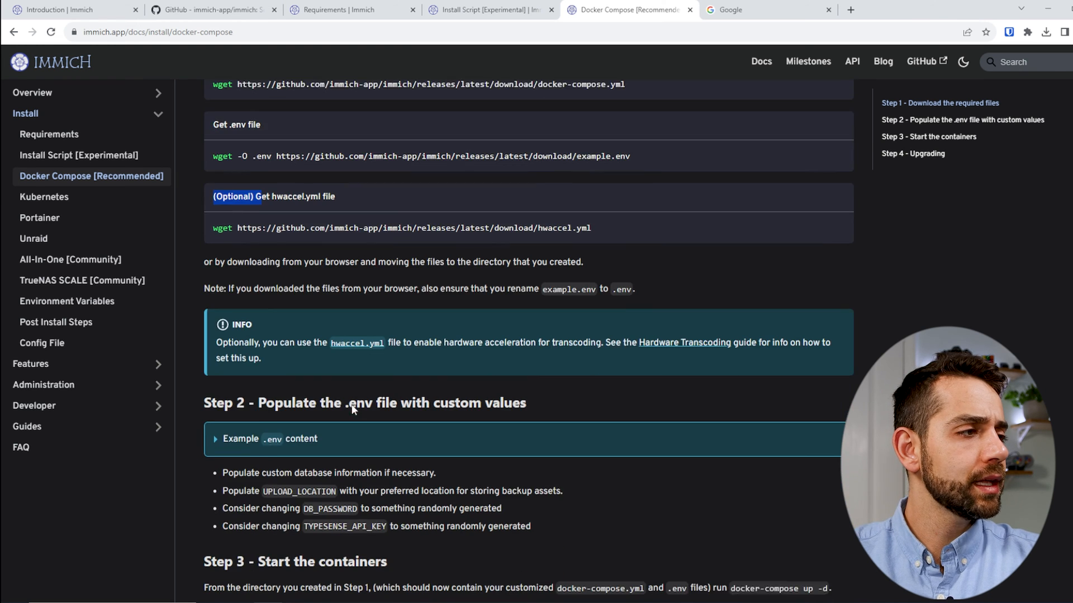
scroll(249, 349, "down", 3)
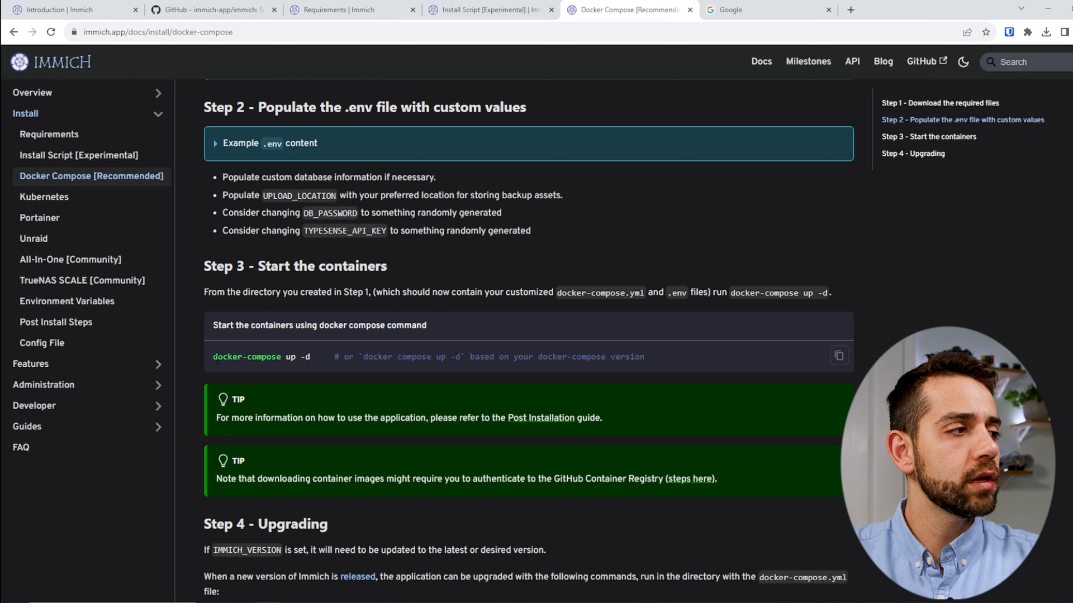
left_click_drag(212, 356, 316, 356)
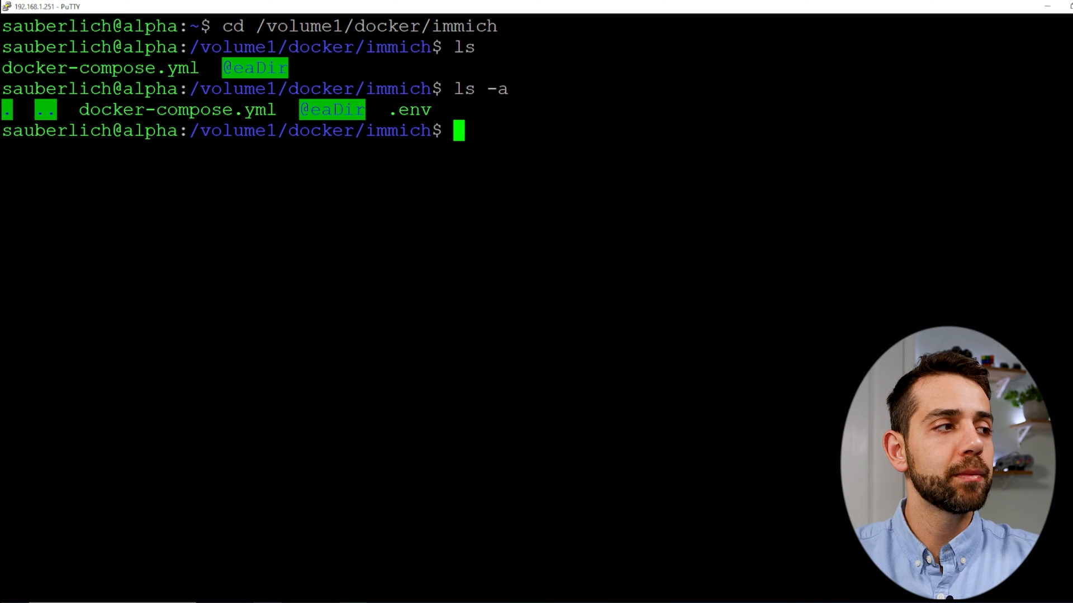
type("docker-compose up -d")
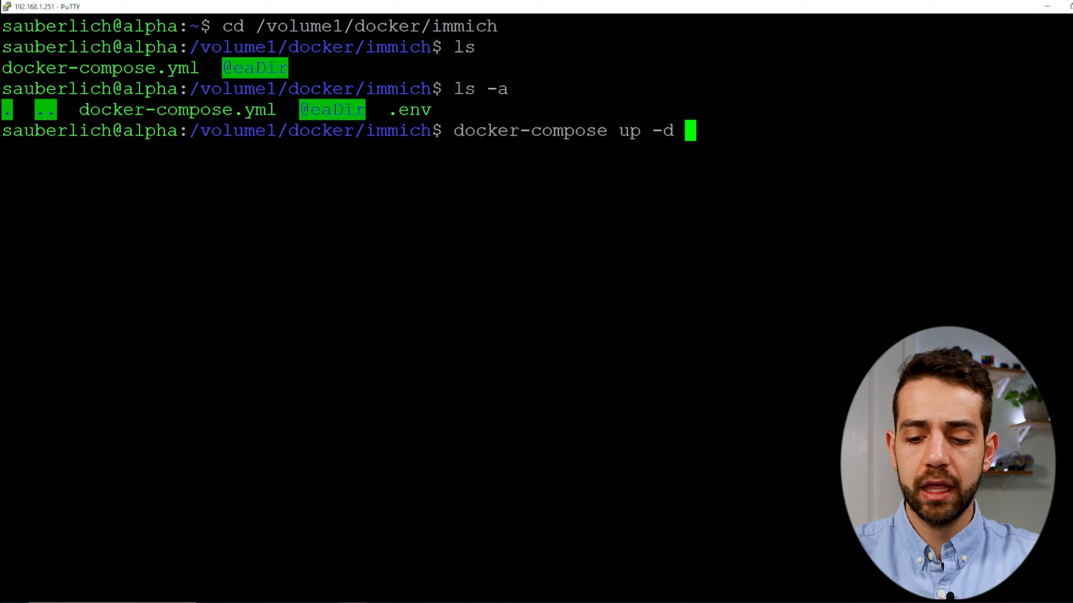
key("Return")
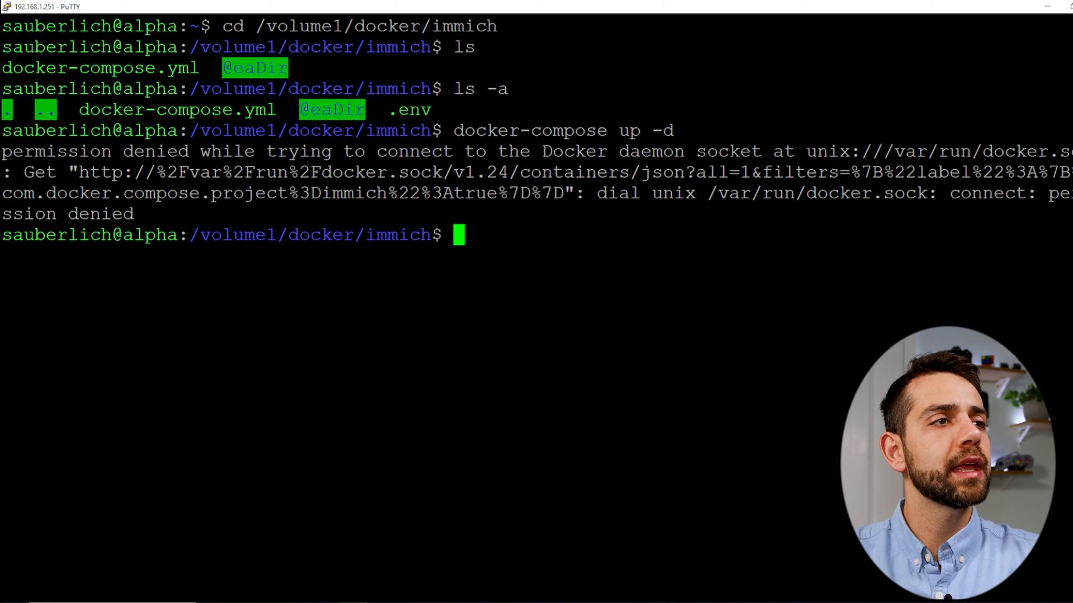
Run sudo docker-compose up -d, enter the account password to start the Immich containers, and highlight the typesense Pulling line.
type("sudo")
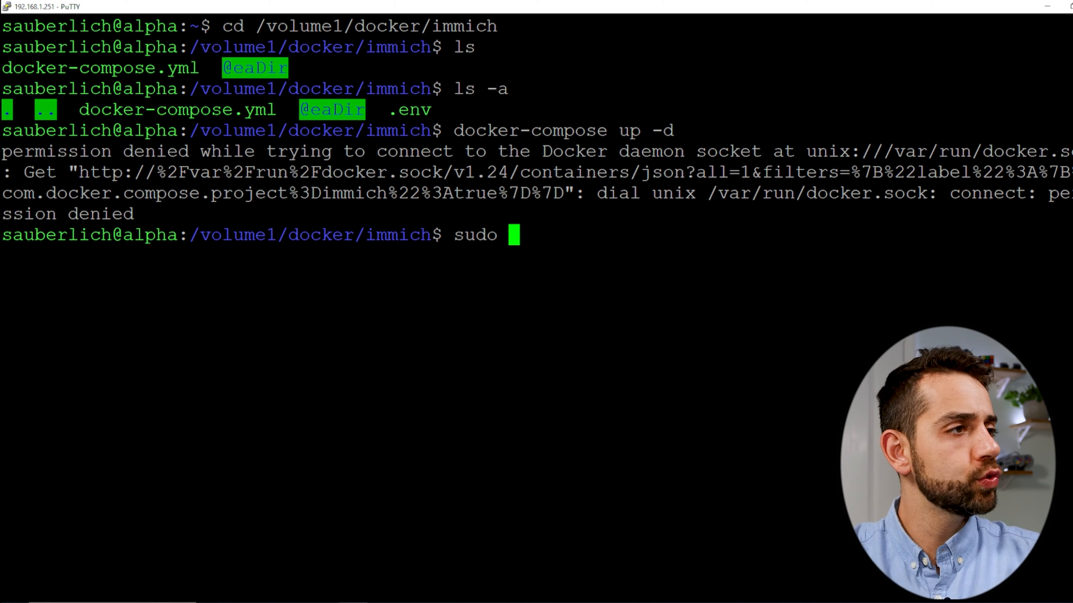
type("docker-compose up -d")
key("Return")
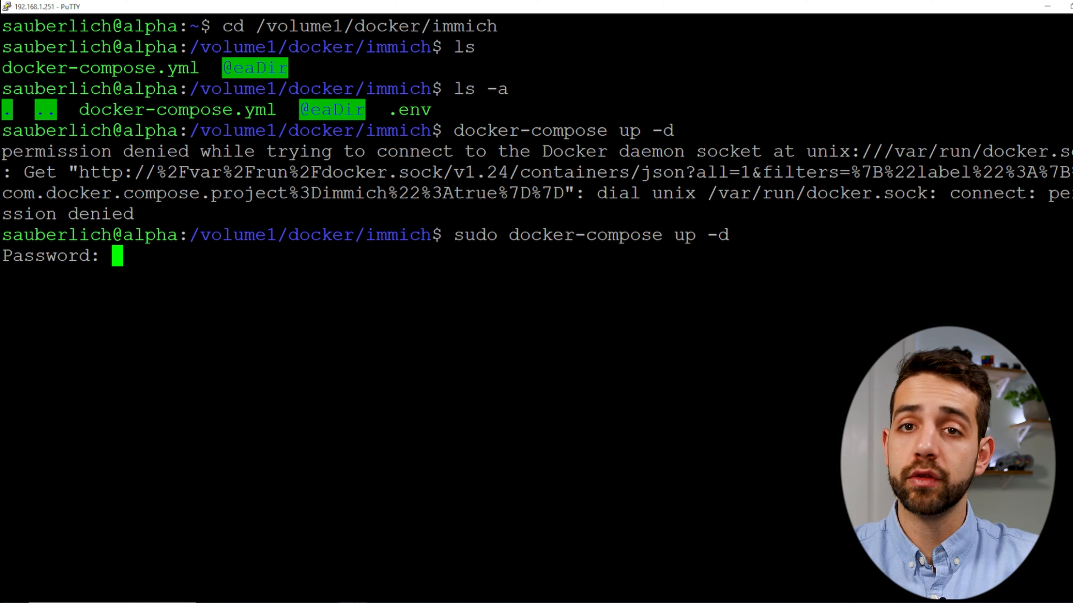
key("Return")
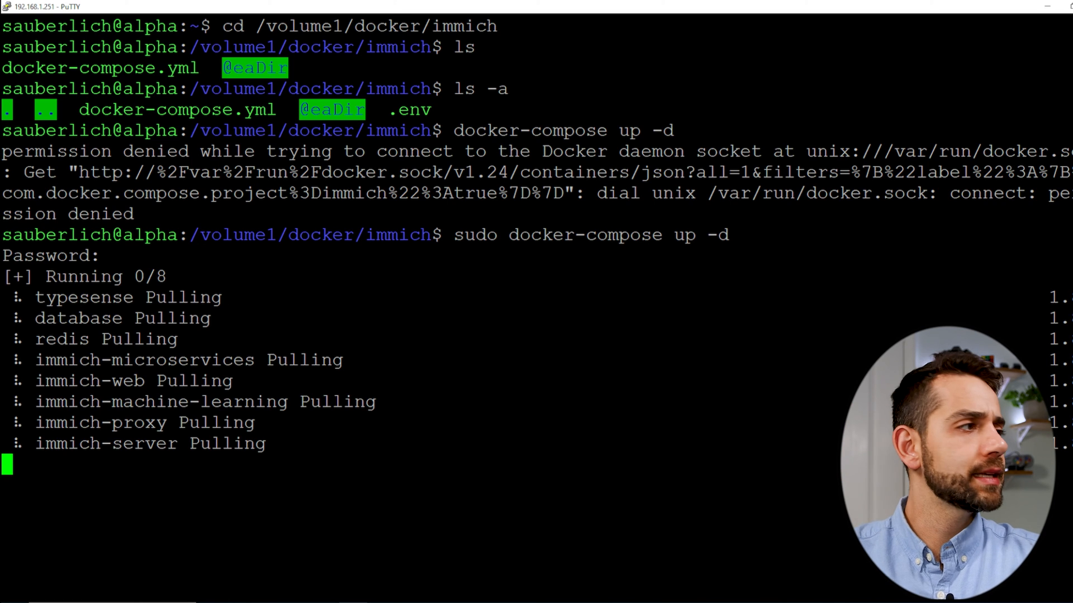
left_click_drag(35, 297, 218, 298)
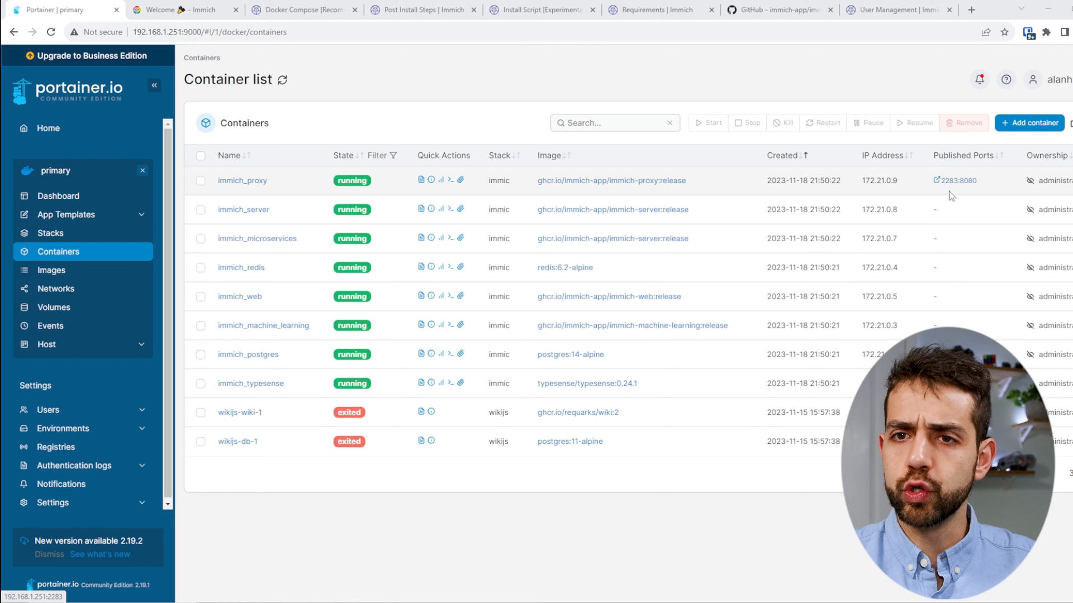
On the Immich web page in the browser, register the admin account with an e-mail, password and name, and log in with it.
left_click(186, 7)
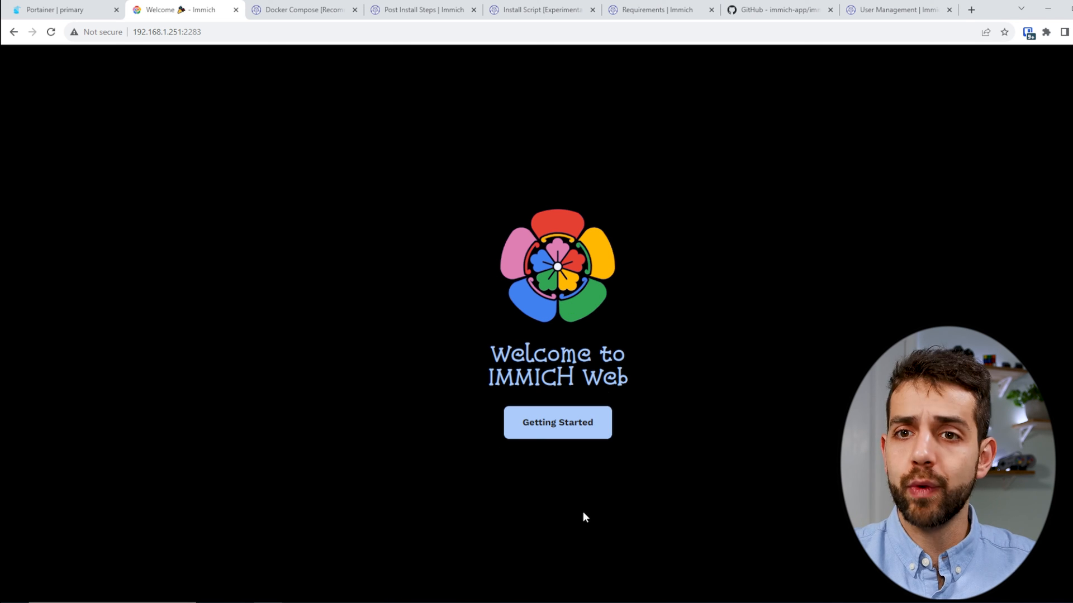
left_click(553, 430)
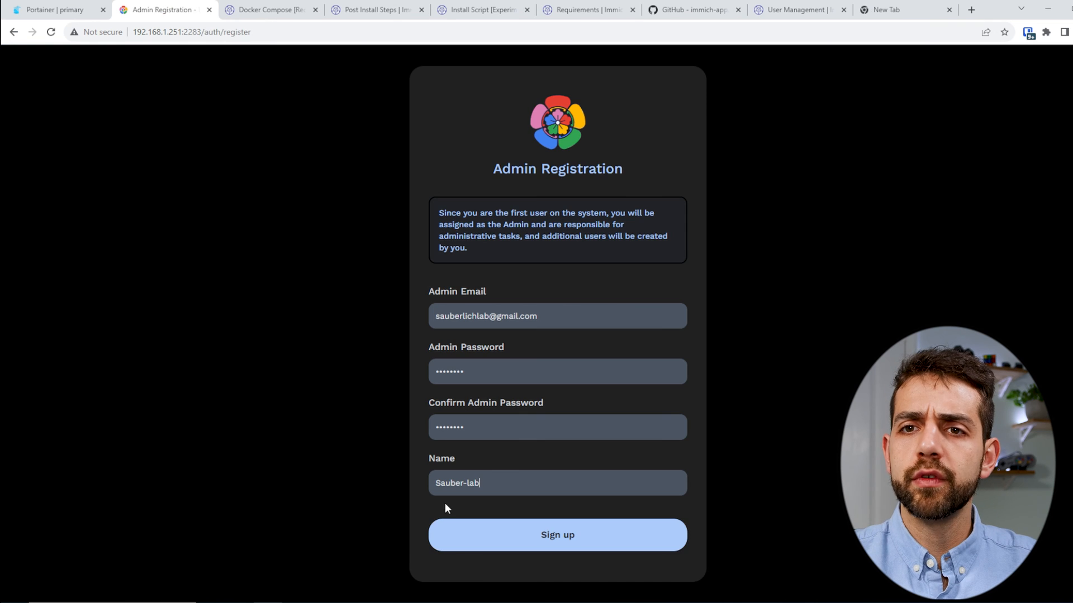
left_click(565, 538)
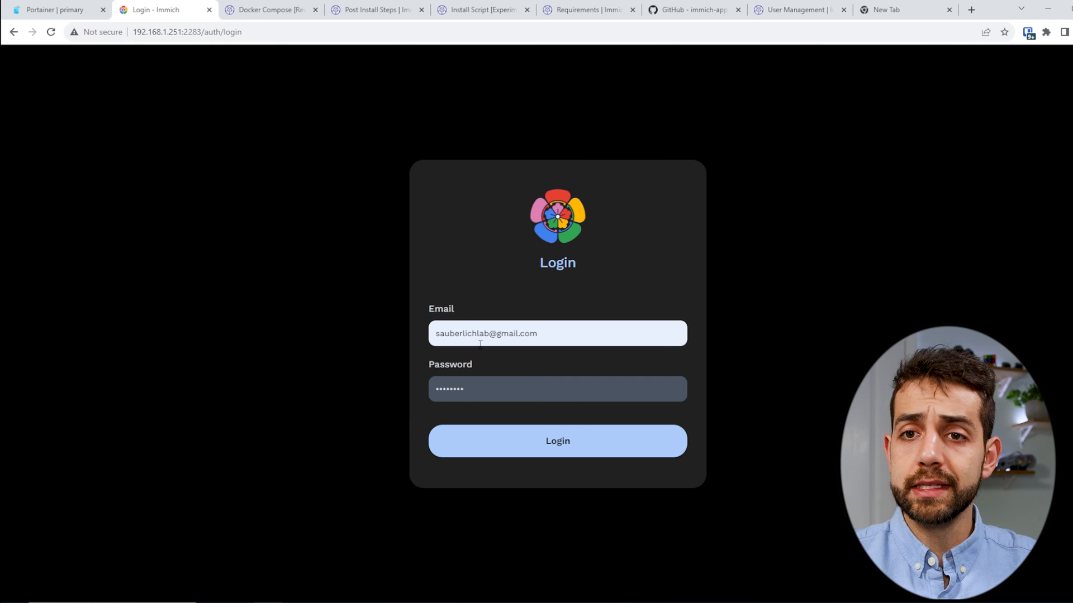
left_click(570, 447)
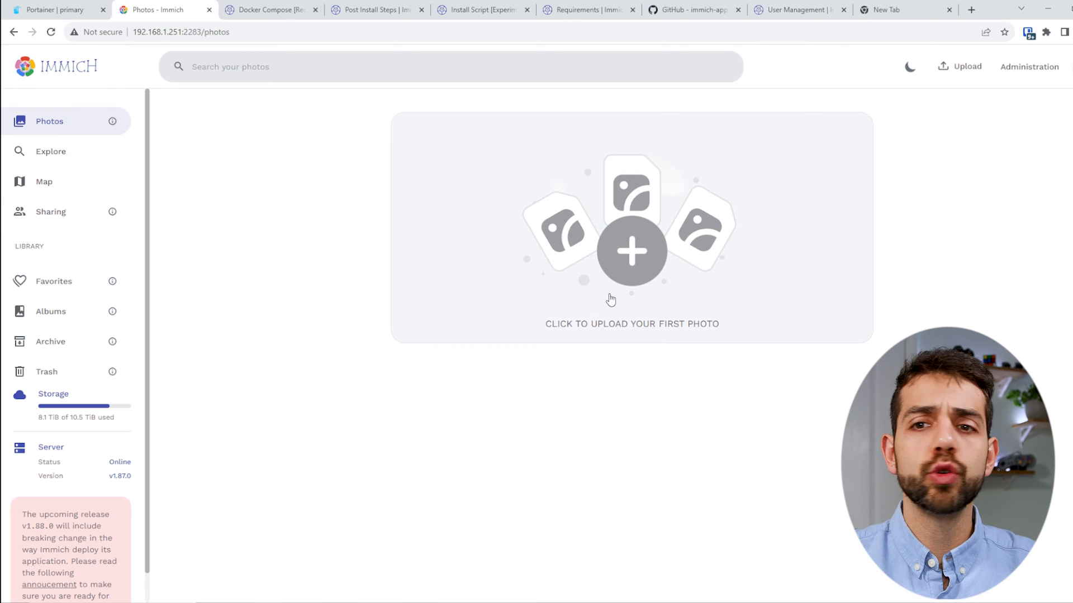
Look through the Explore, Map and Favorites pages of the Immich library.
left_click(62, 152)
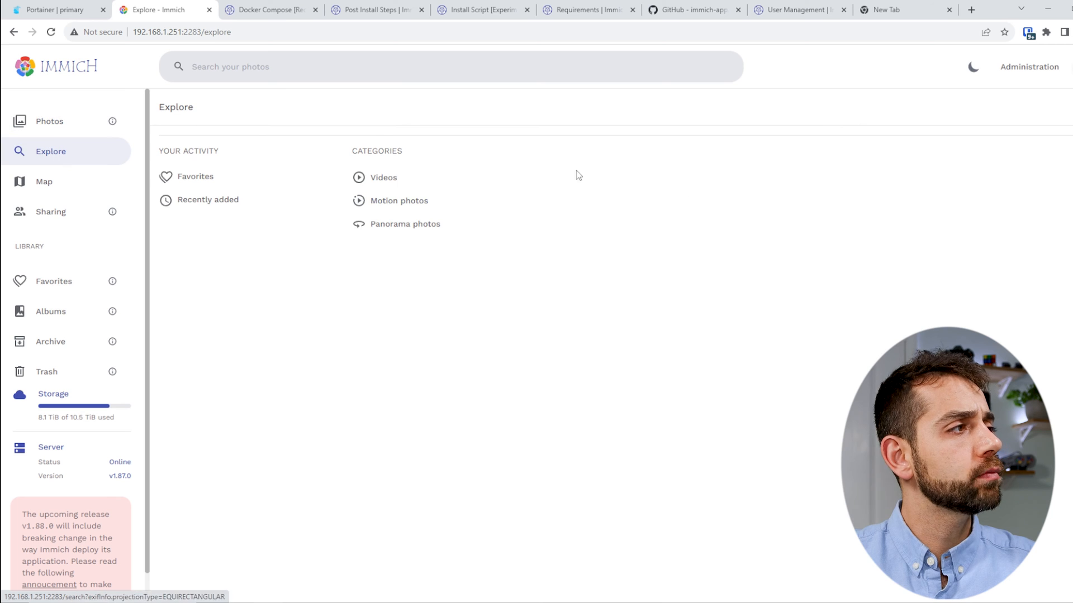
left_click(65, 190)
left_click(56, 282)
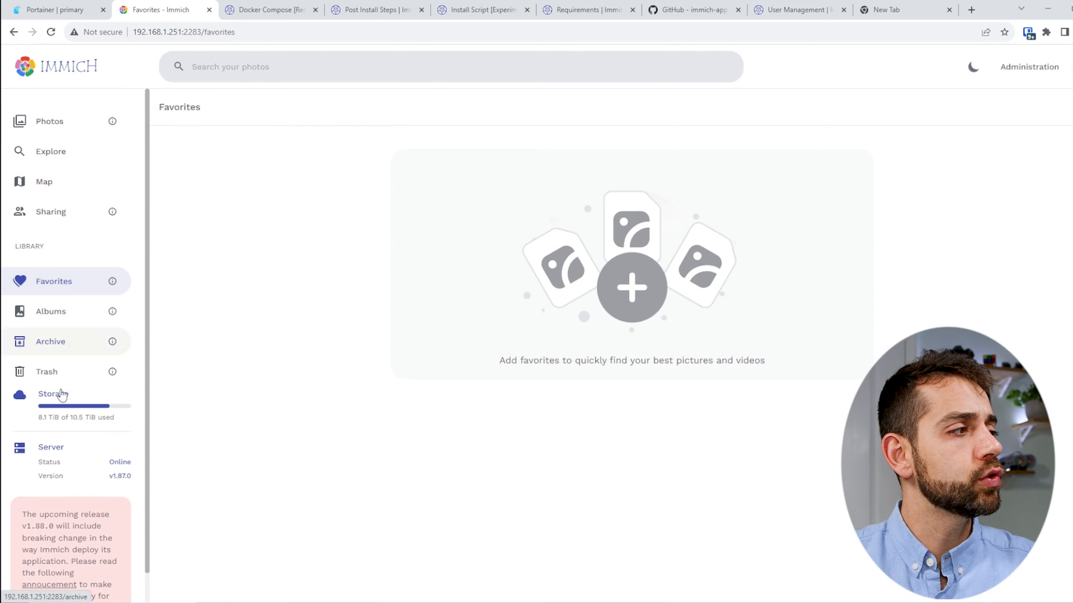
Open Immich's administration area and review the user management and job status pages.
left_click(1031, 70)
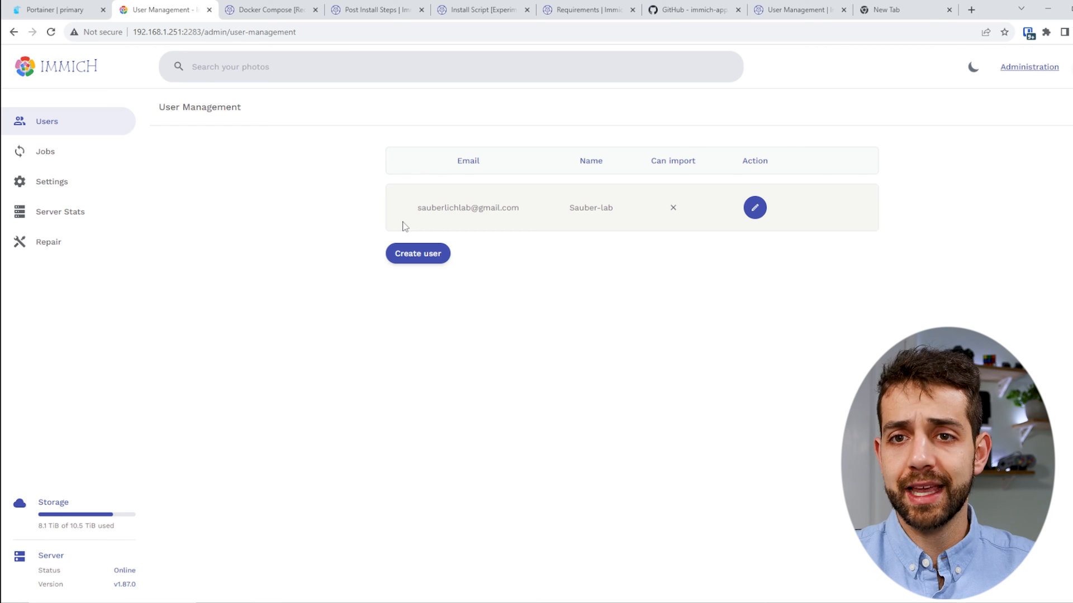
left_click(38, 156)
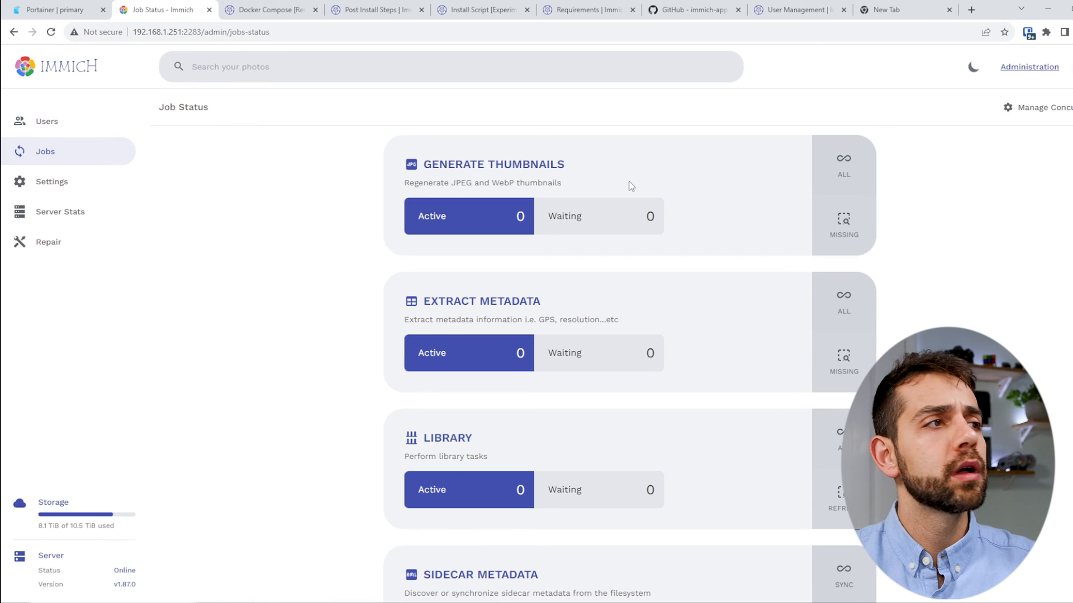
scroll(397, 539, "down", 8)
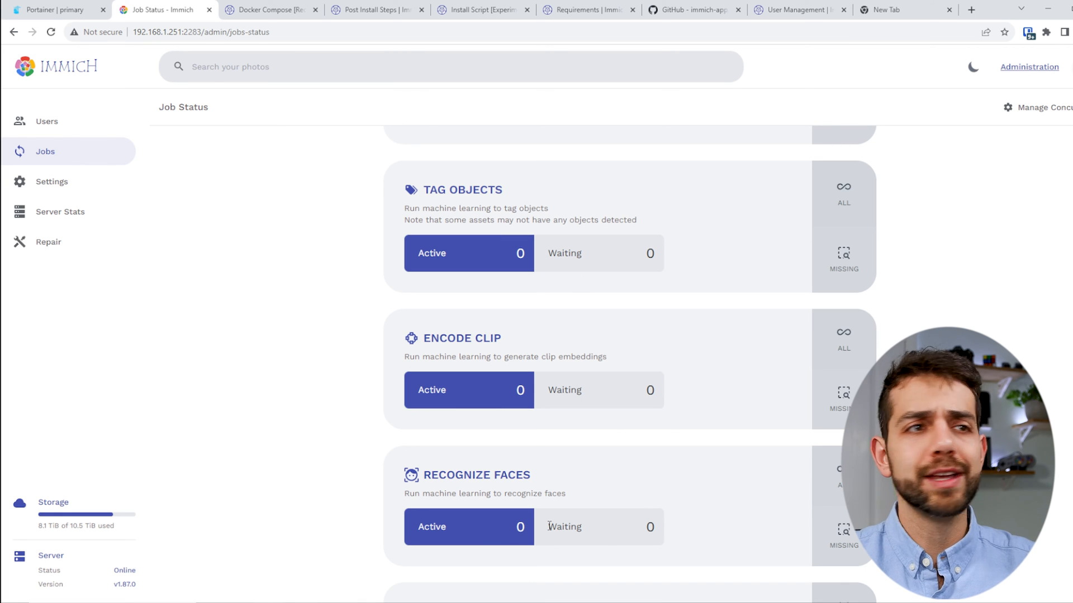
Review the job concurrency, library scanning and machine learning sections of the system settings.
left_click(47, 182)
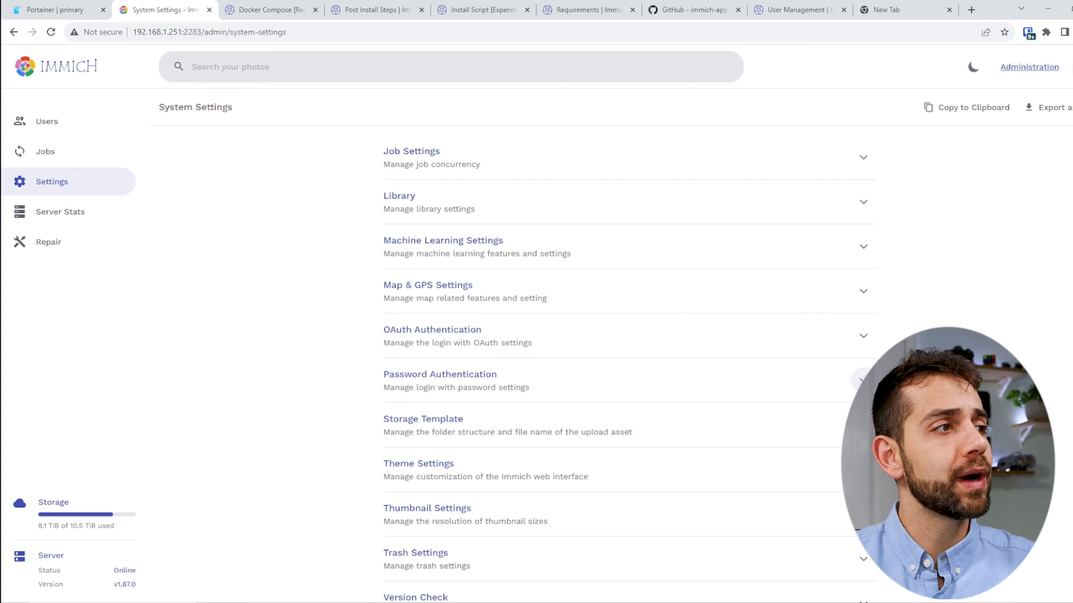
left_click(862, 162)
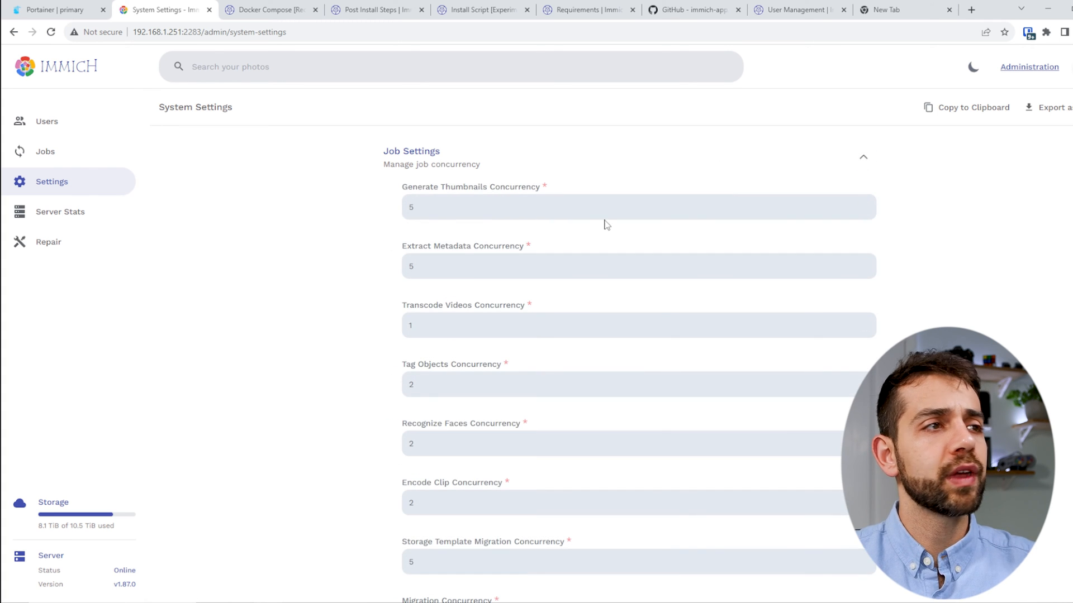
scroll(580, 275, "down", 7)
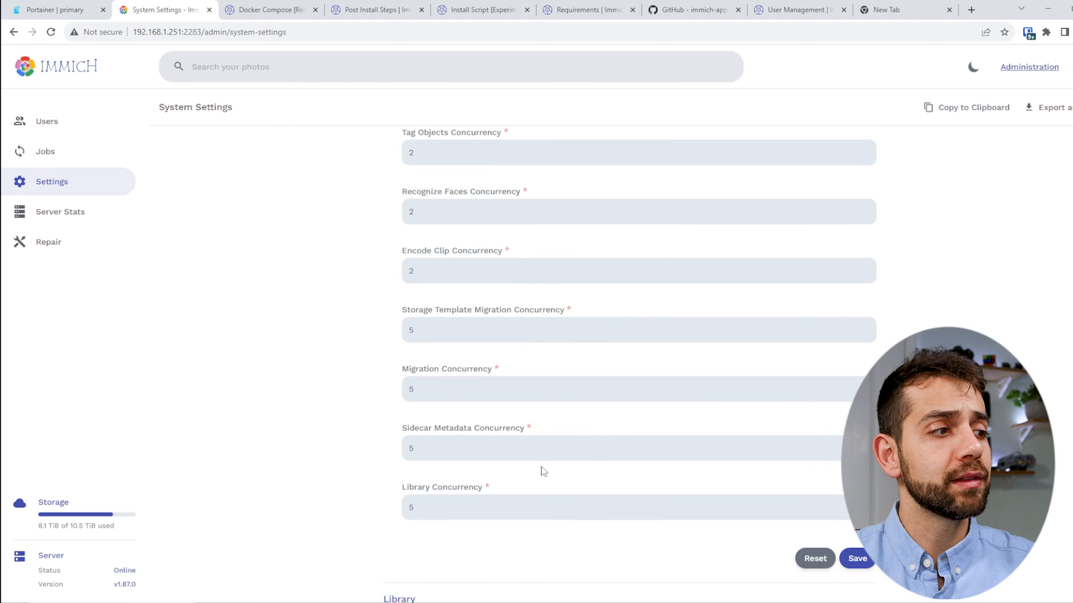
scroll(687, 458, "down", 1)
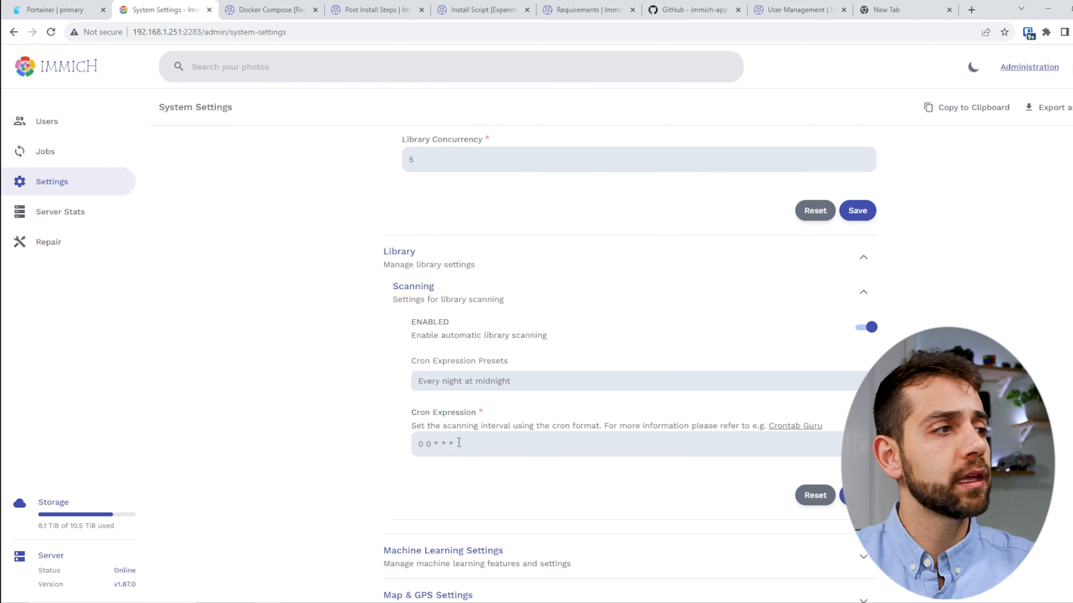
scroll(424, 329, "down", 5)
left_click(544, 266)
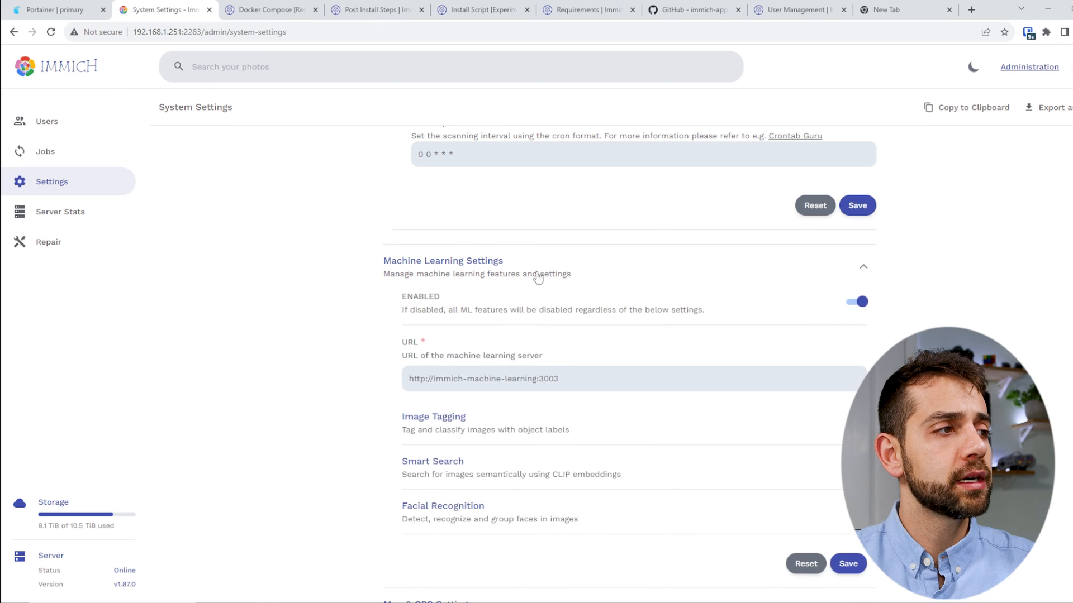
Set the storage template preset to 2022/02/IMAGE_56437 and save the template.
scroll(522, 318, "down", 8)
left_click(434, 287)
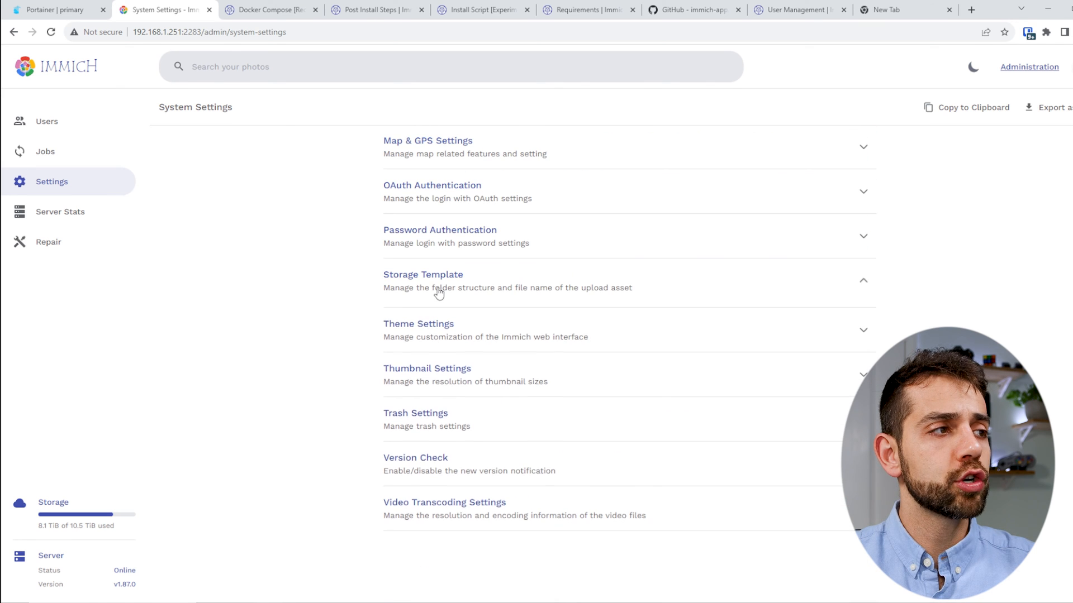
scroll(462, 280, "down", 2)
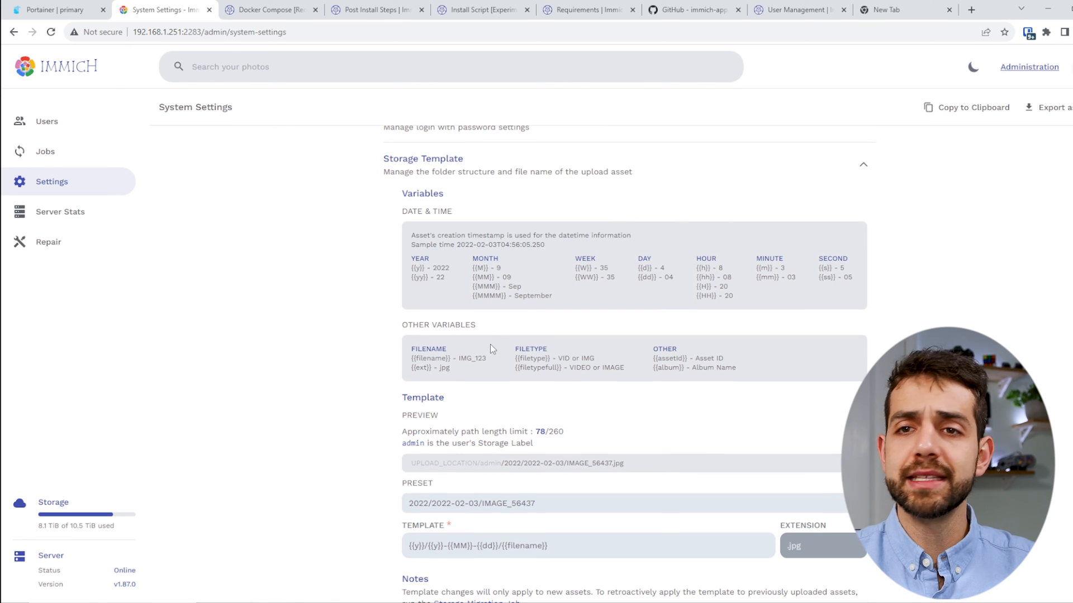
scroll(486, 368, "down", 1)
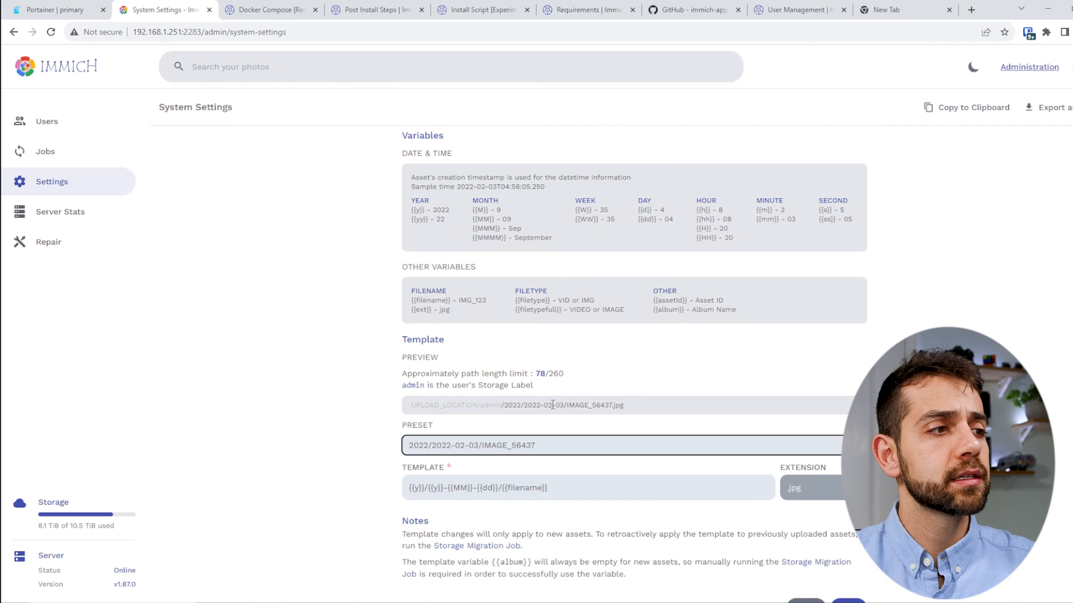
left_click(593, 454)
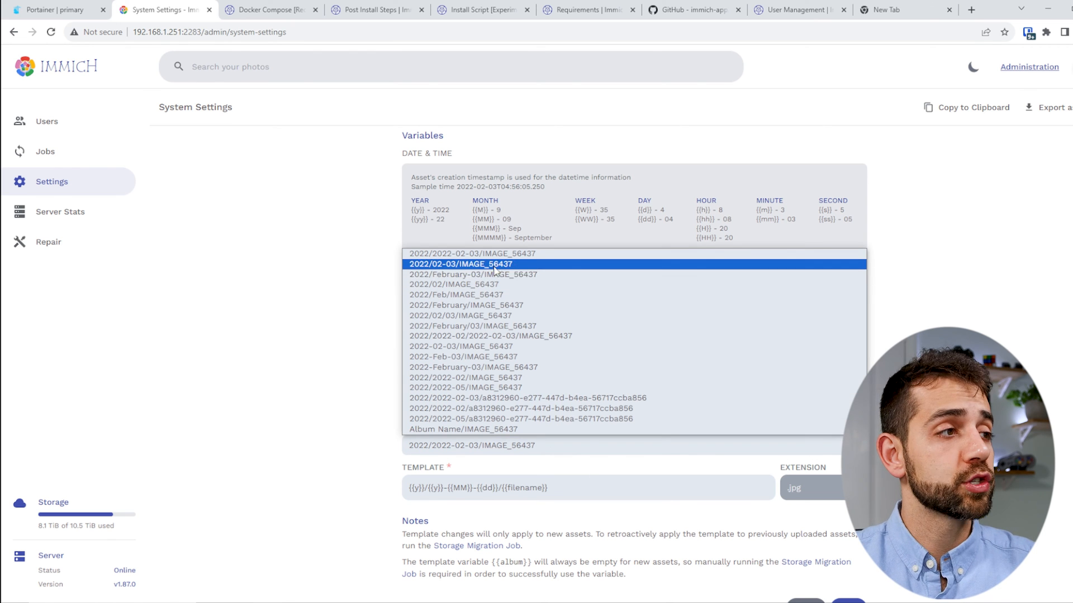
left_click(470, 285)
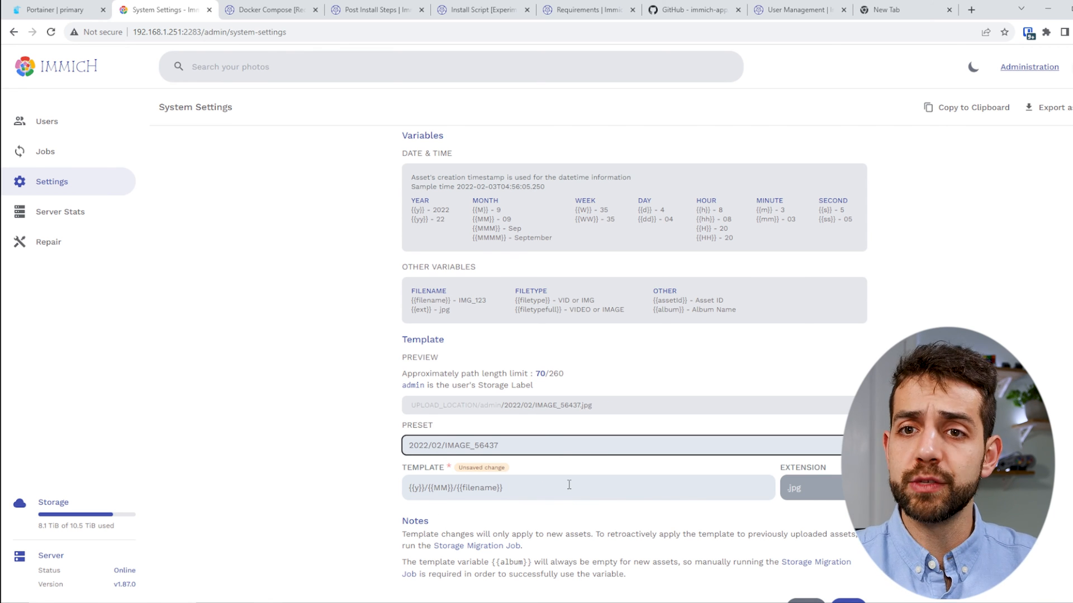
scroll(668, 417, "down", 5)
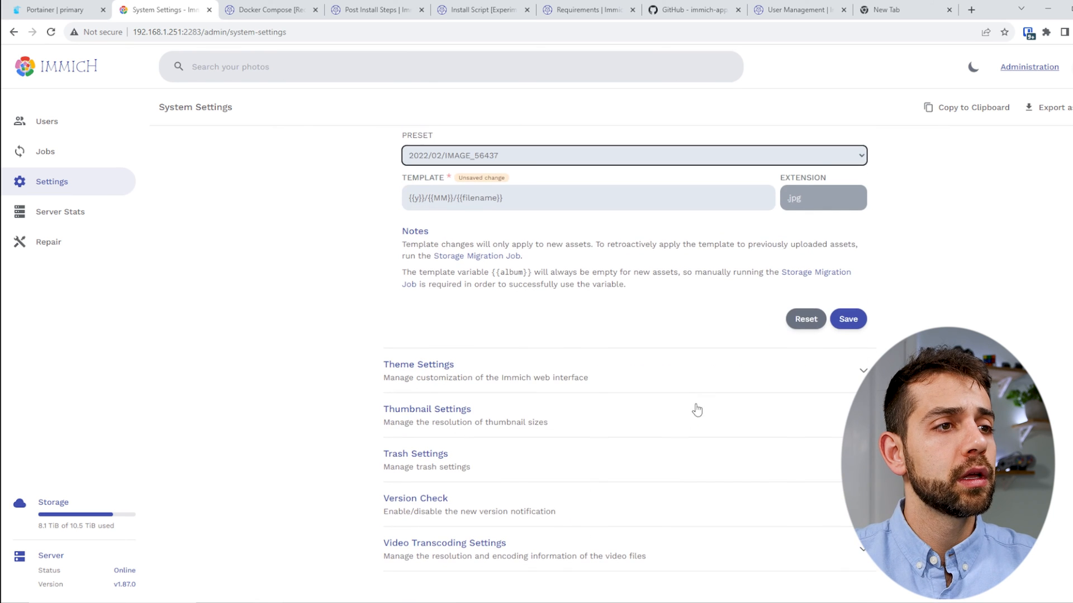
left_click(847, 318)
Expand the Video Transcoding Settings and review the constant rate factor, preset and codec options.
scroll(586, 270, "down", 1)
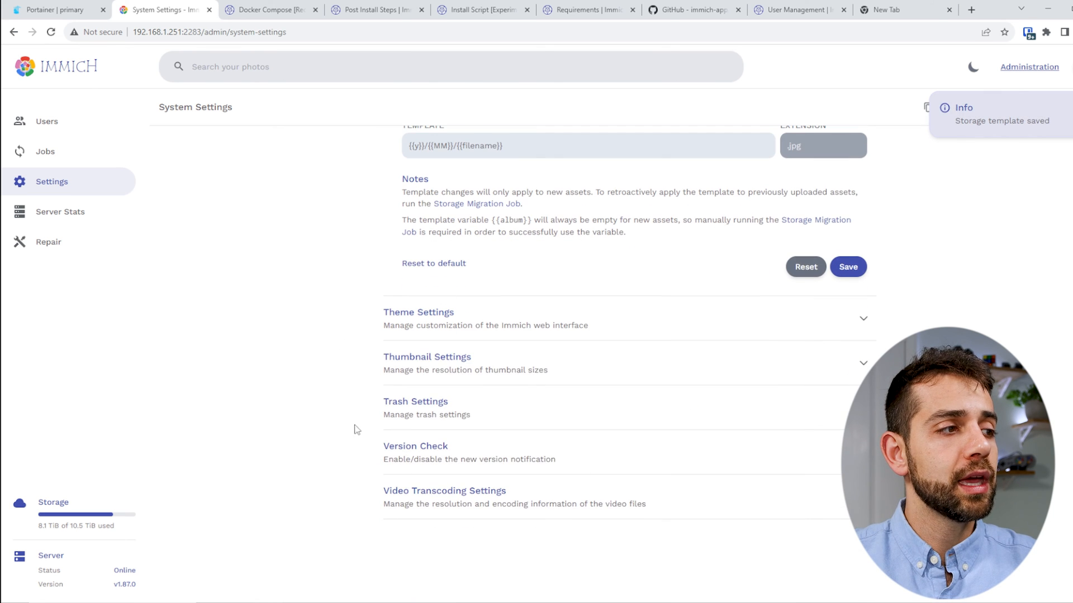
left_click(422, 505)
scroll(637, 342, "down", 4)
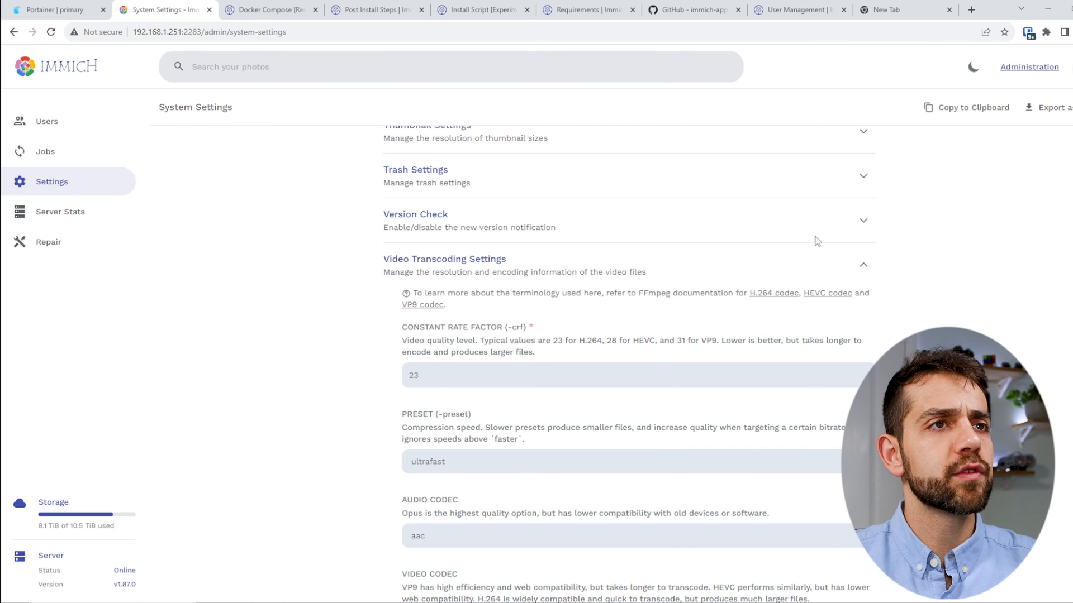
Return to the main Photos page, upload the first photos from the computer, and reload the page.
left_click(24, 73)
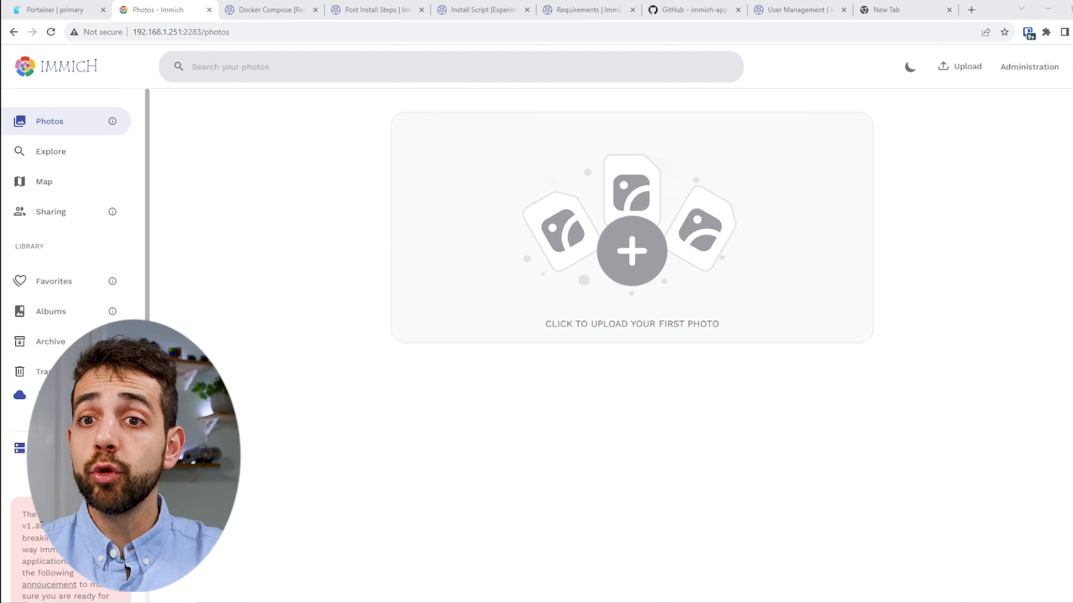
left_click_drag(560, 598, 571, 274)
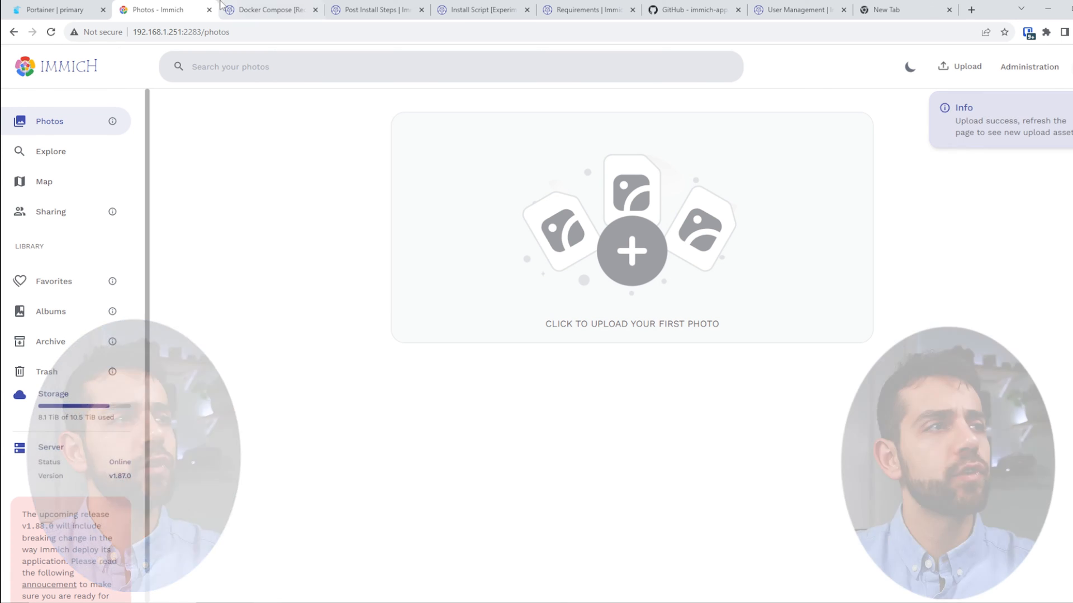
left_click(49, 32)
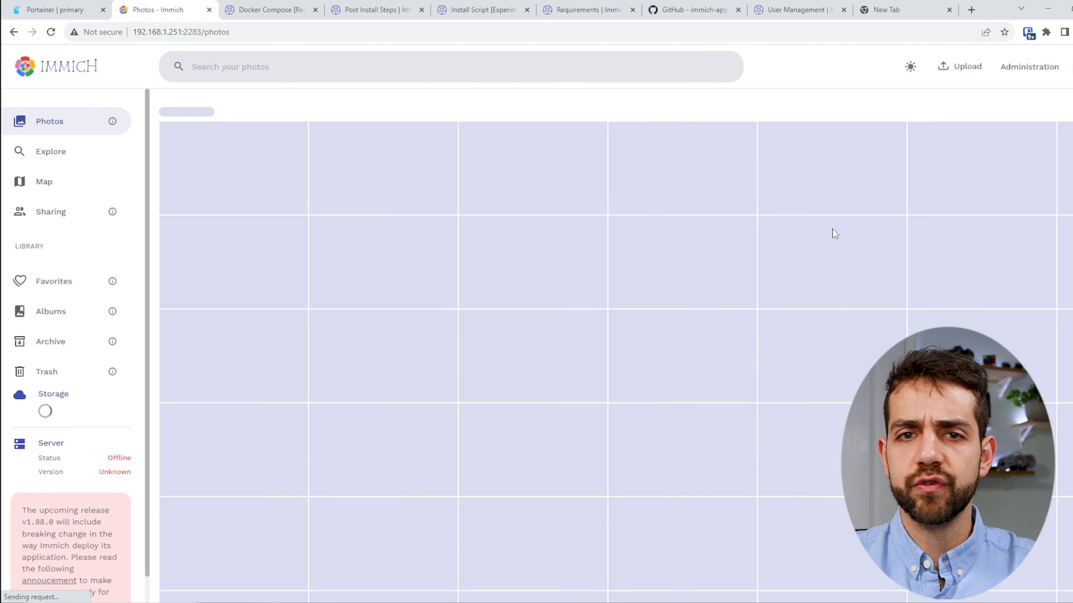
Check the uploaded photos, open the administration job status page and examine all job queues from Generate Thumbnails to Migration.
scroll(894, 265, "down", 3)
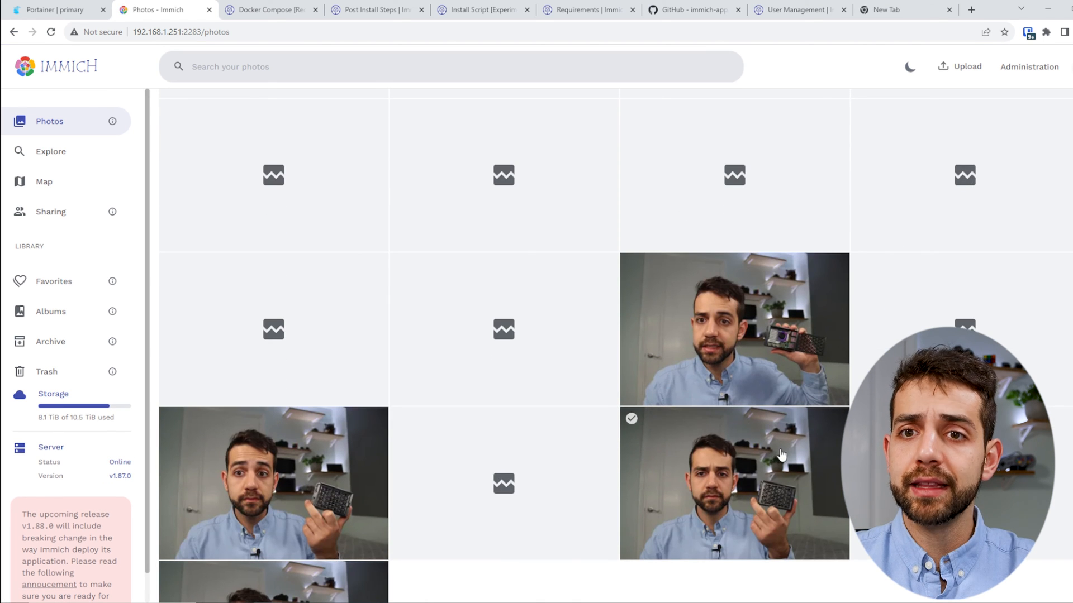
left_click(1030, 66)
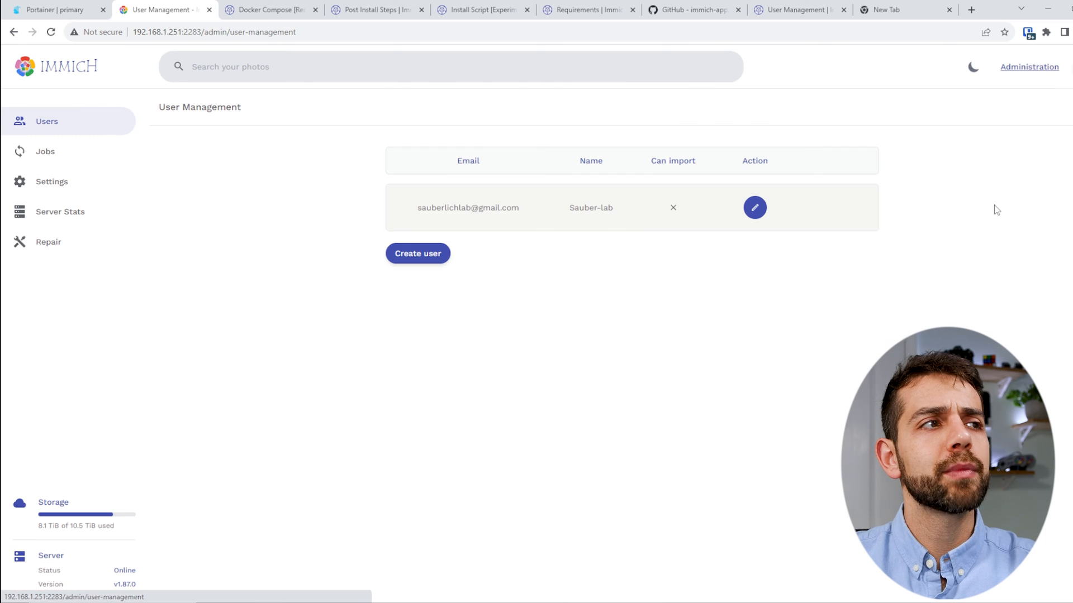
left_click(89, 152)
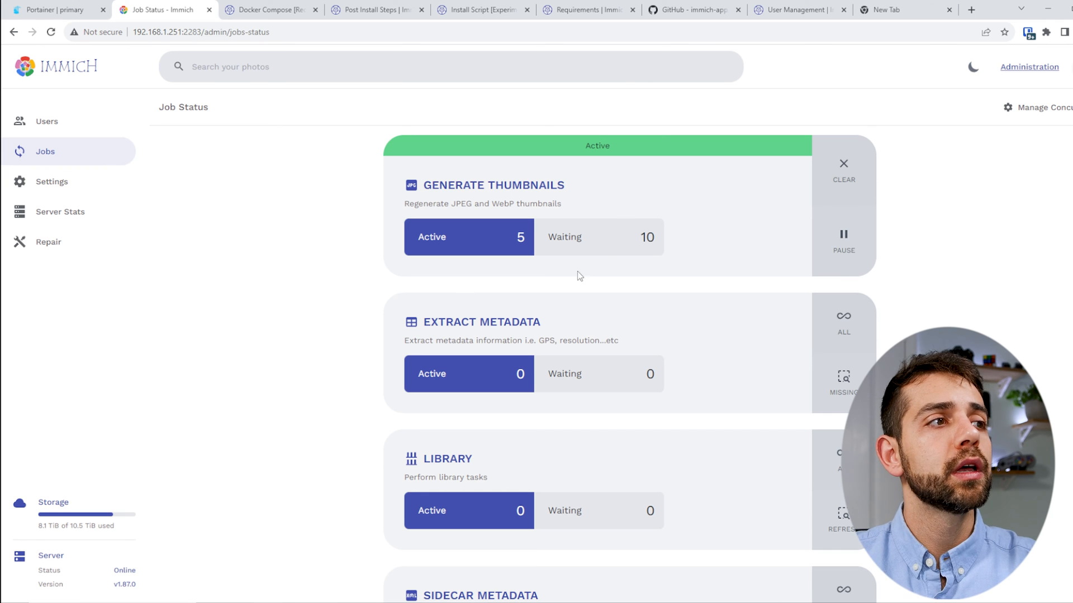
scroll(614, 240, "down", 1)
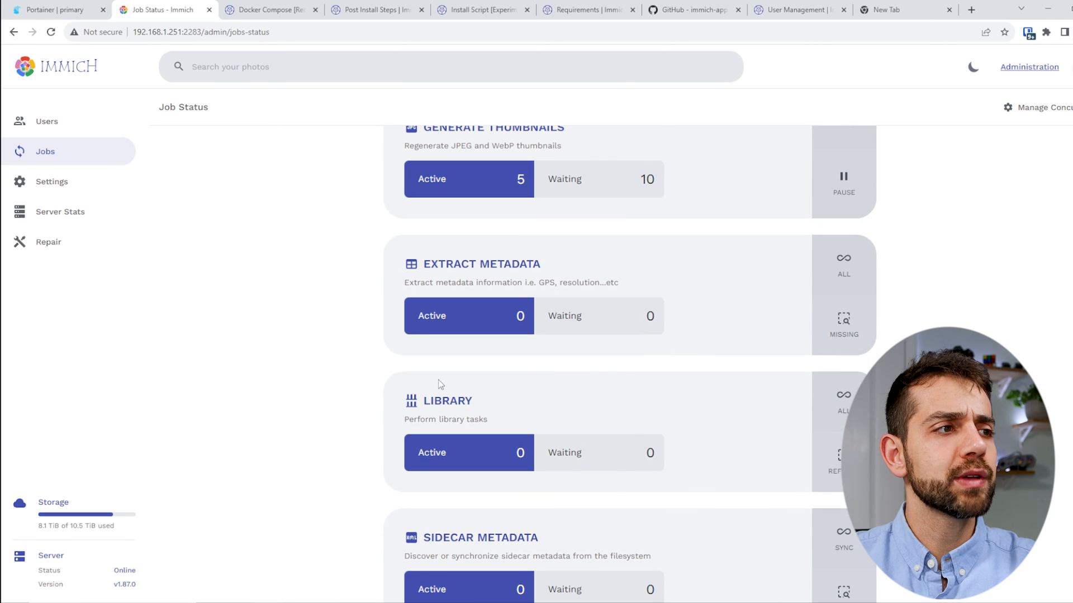
scroll(478, 313, "down", 3)
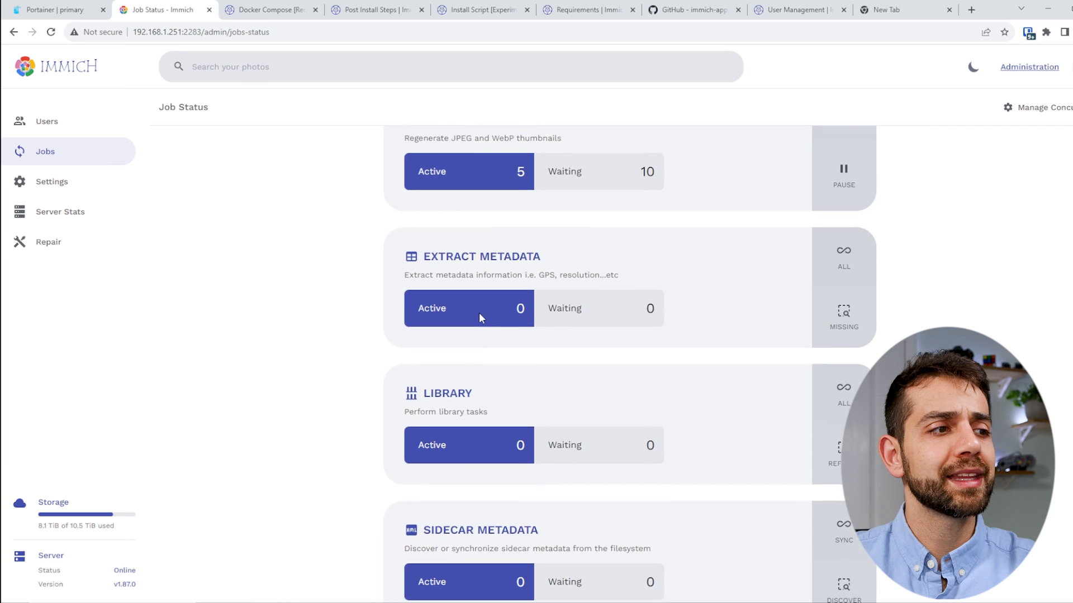
scroll(555, 435, "down", 5)
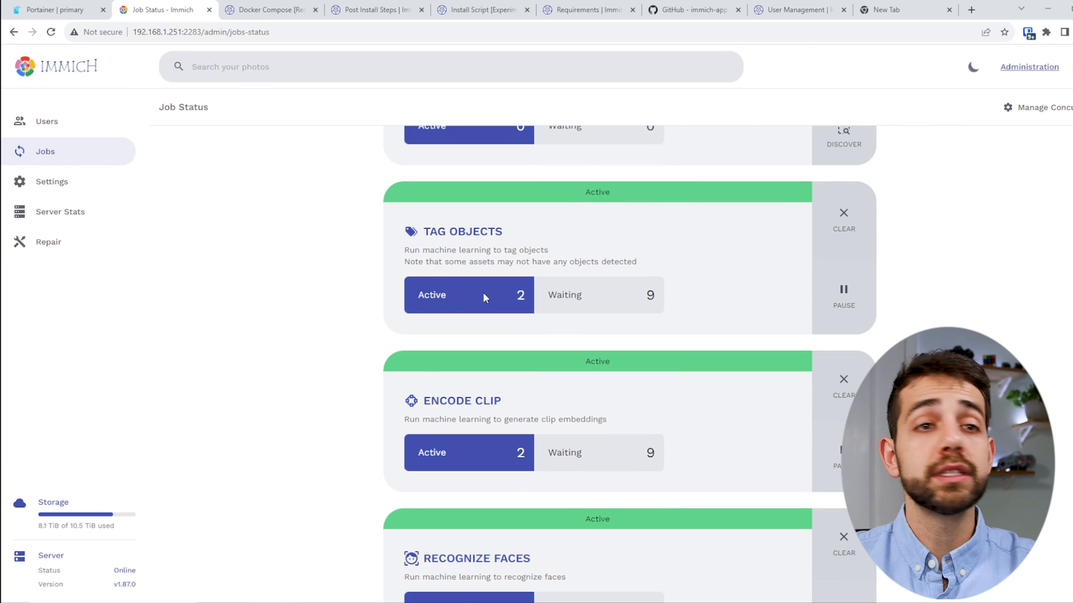
scroll(517, 407, "down", 6)
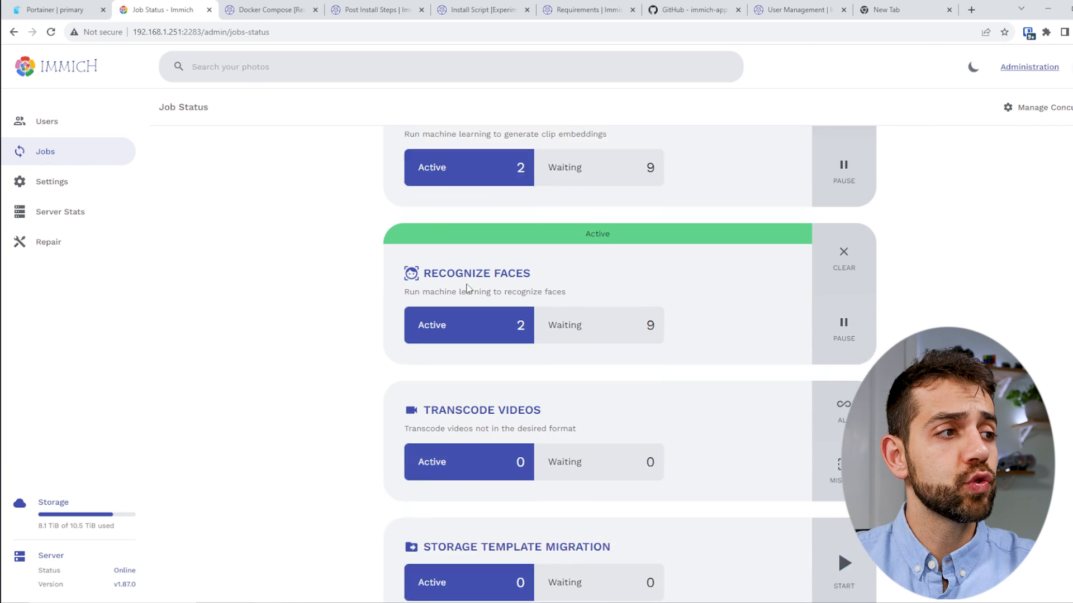
scroll(489, 258, "down", 3)
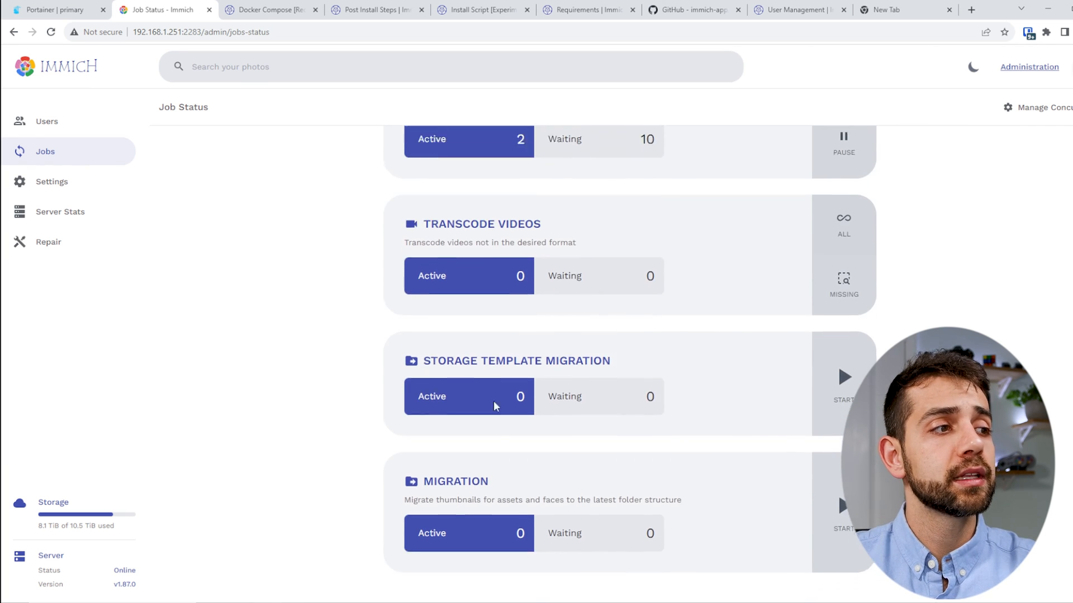
scroll(504, 441, "up", 15)
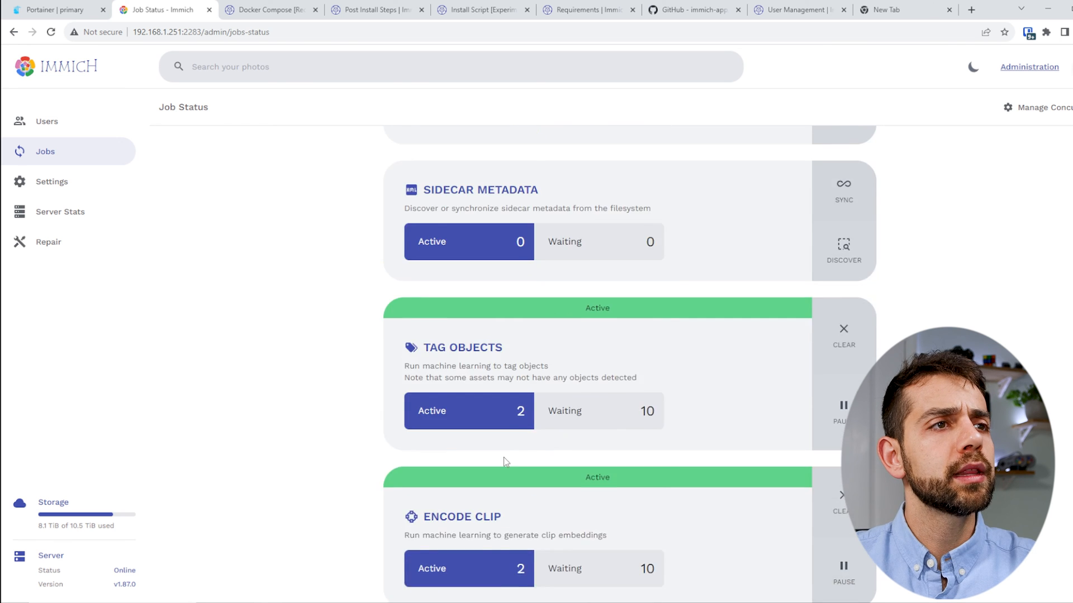
scroll(504, 140, "up", 2)
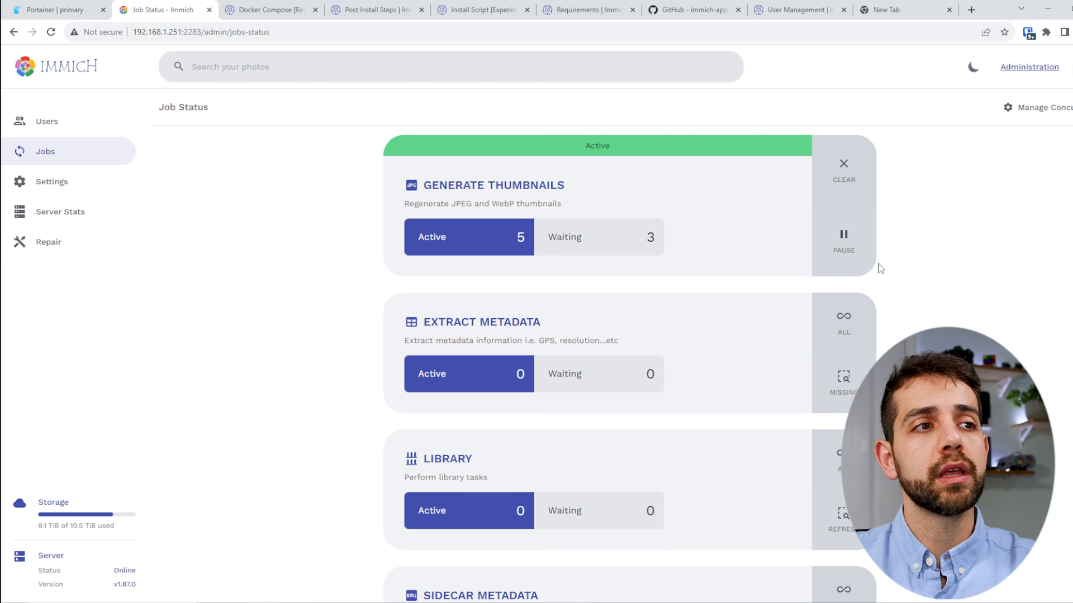
Open the first photo in the timeline, examine its info details, try downloading the original file, and return to the Photos page.
left_click(25, 66)
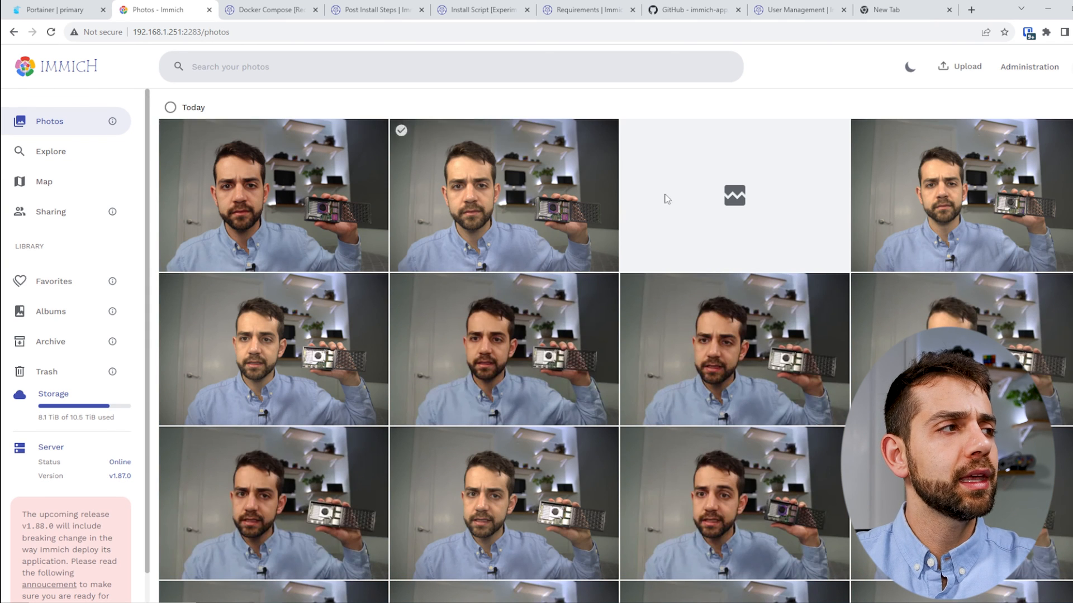
left_click(329, 209)
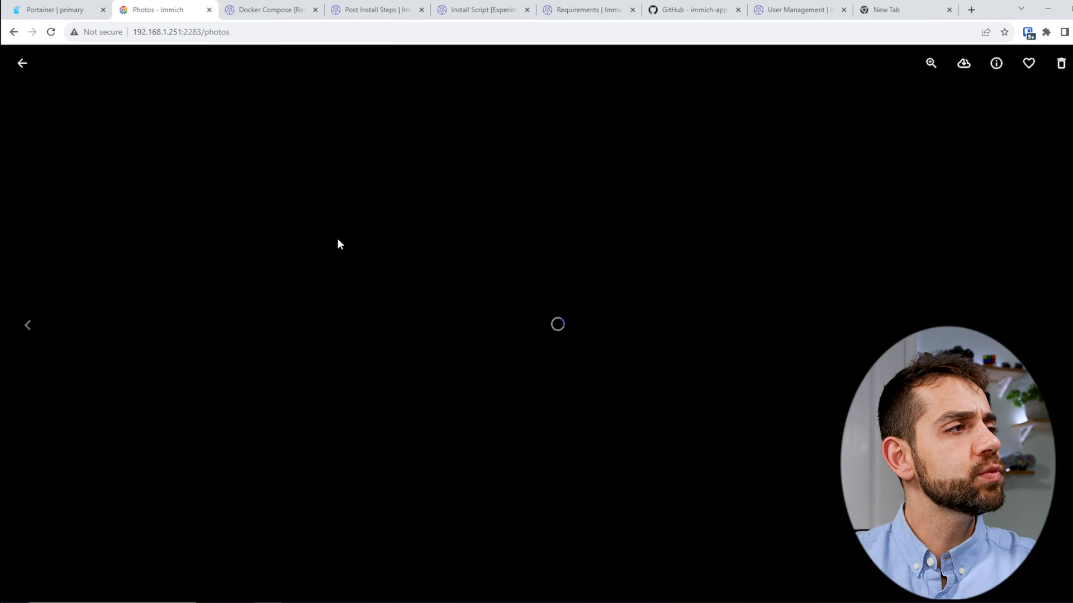
left_click(996, 64)
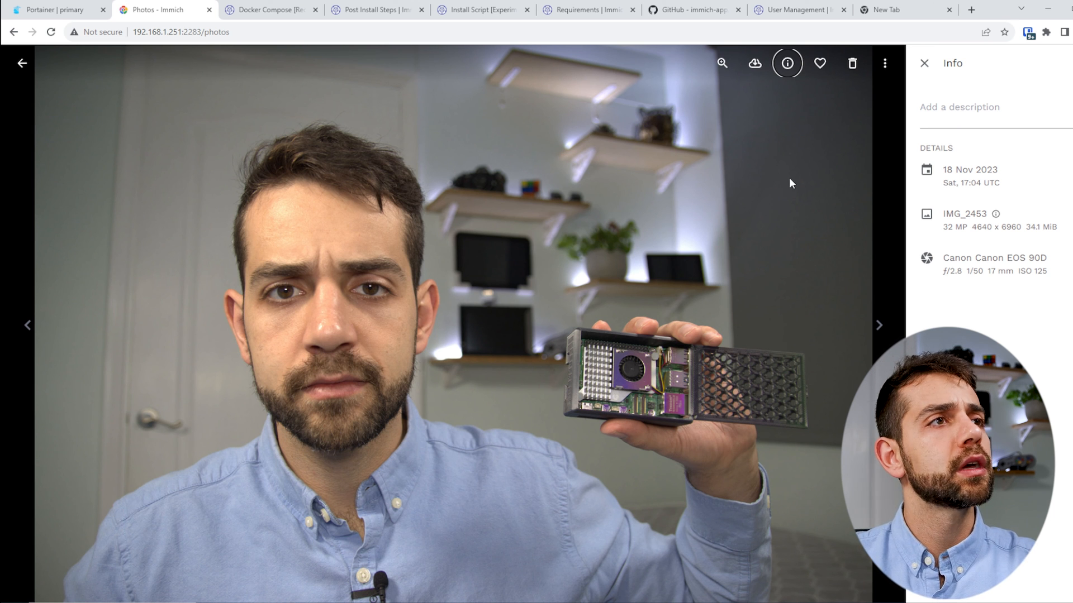
left_click(754, 64)
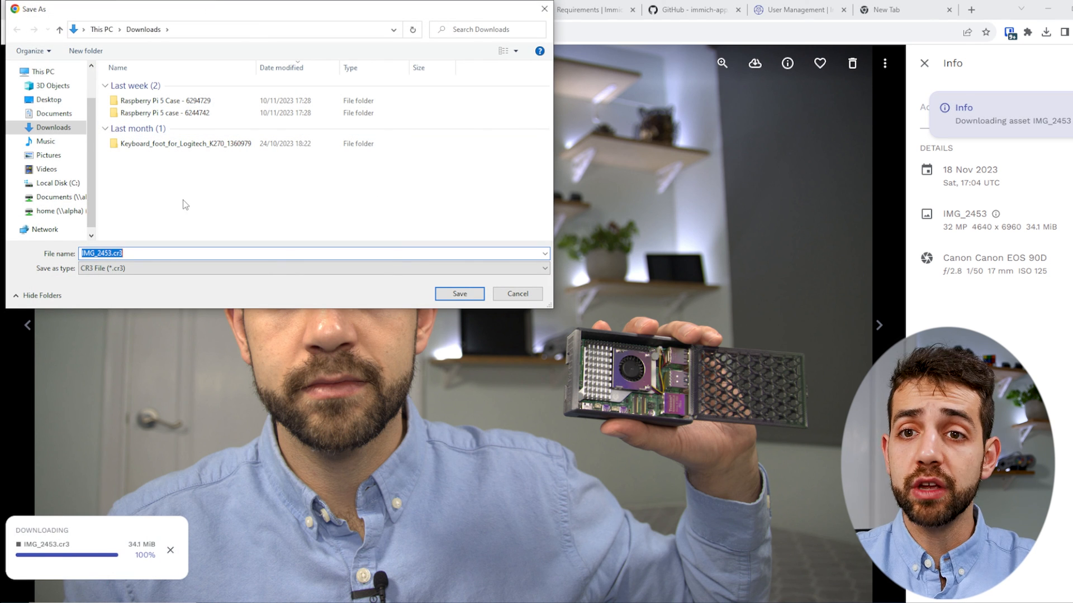
left_click(508, 294)
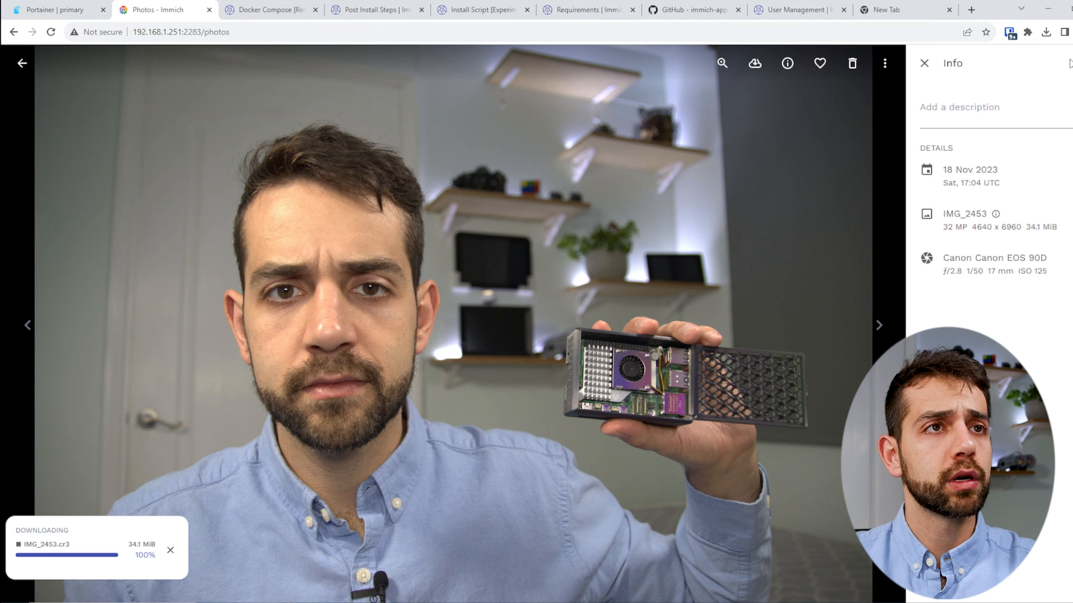
left_click(932, 64)
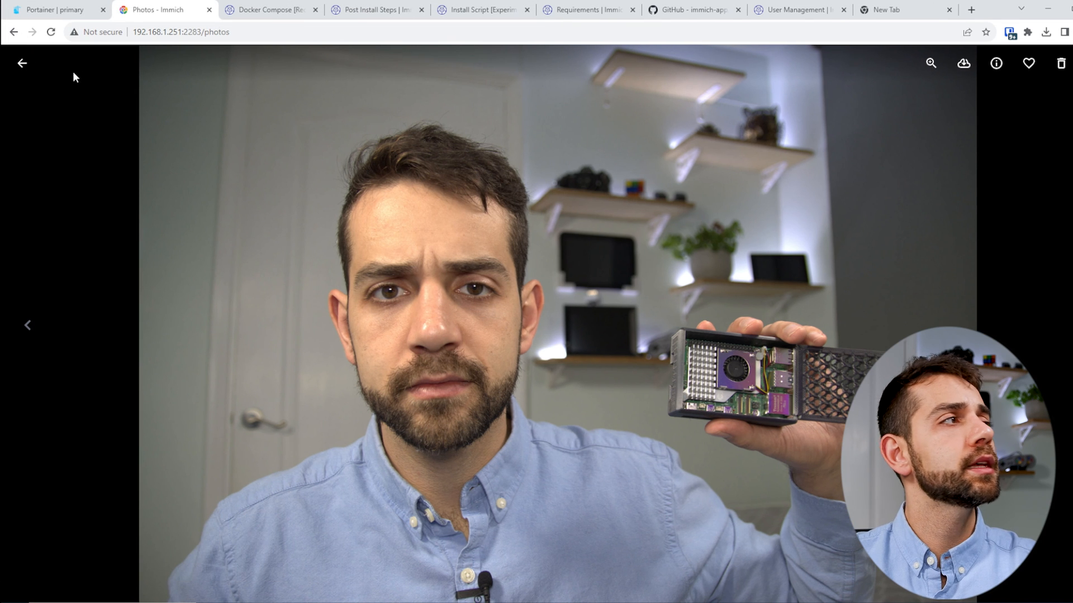
left_click(22, 63)
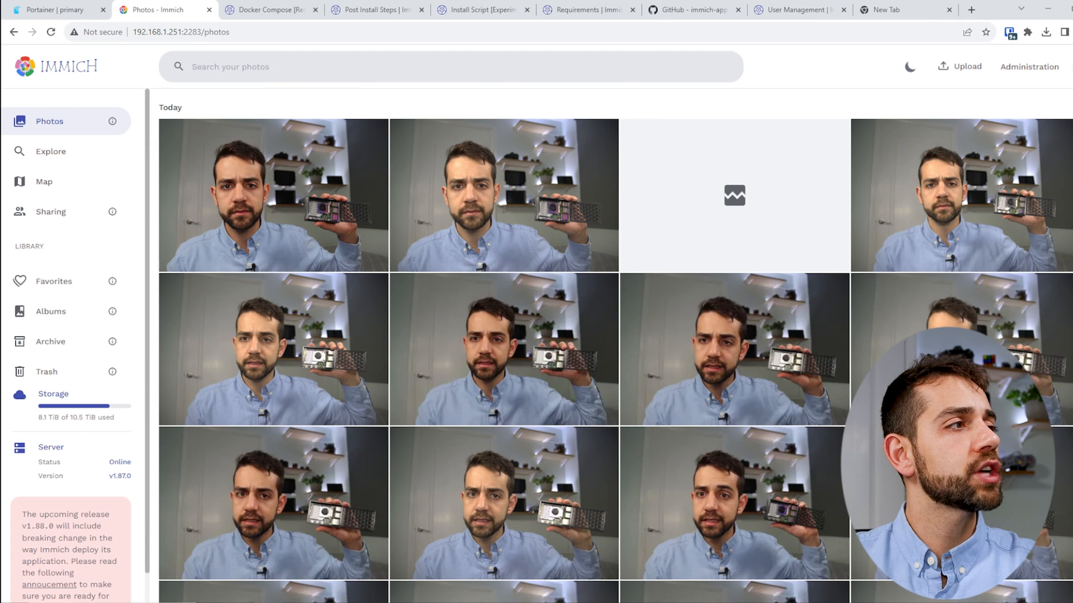
Open the first detected face under People on the Explore page, save the person's first name for it, and return to Explore.
left_click(49, 159)
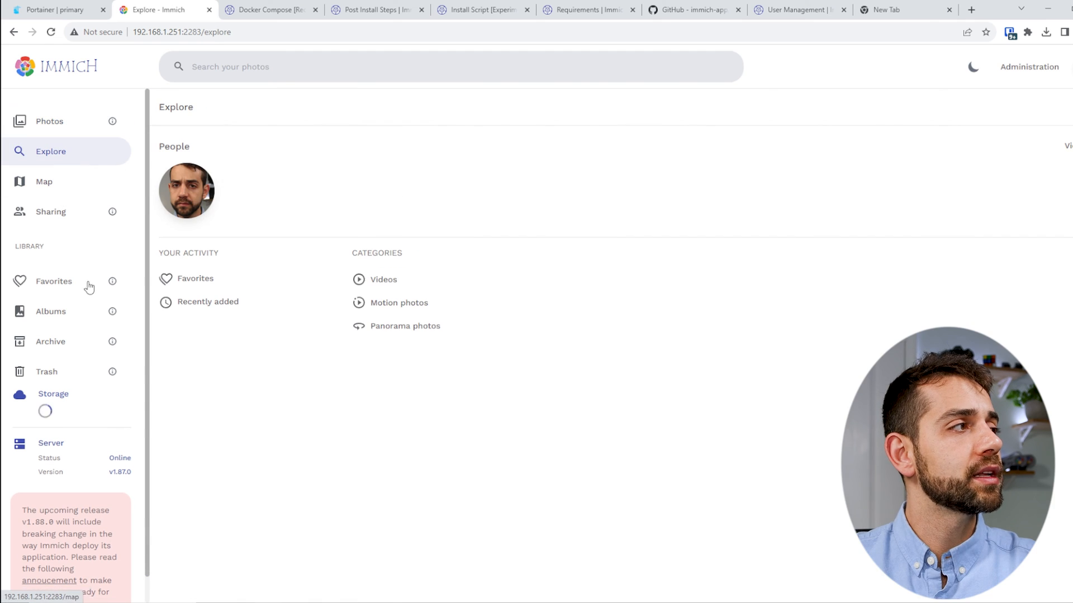
left_click(183, 193)
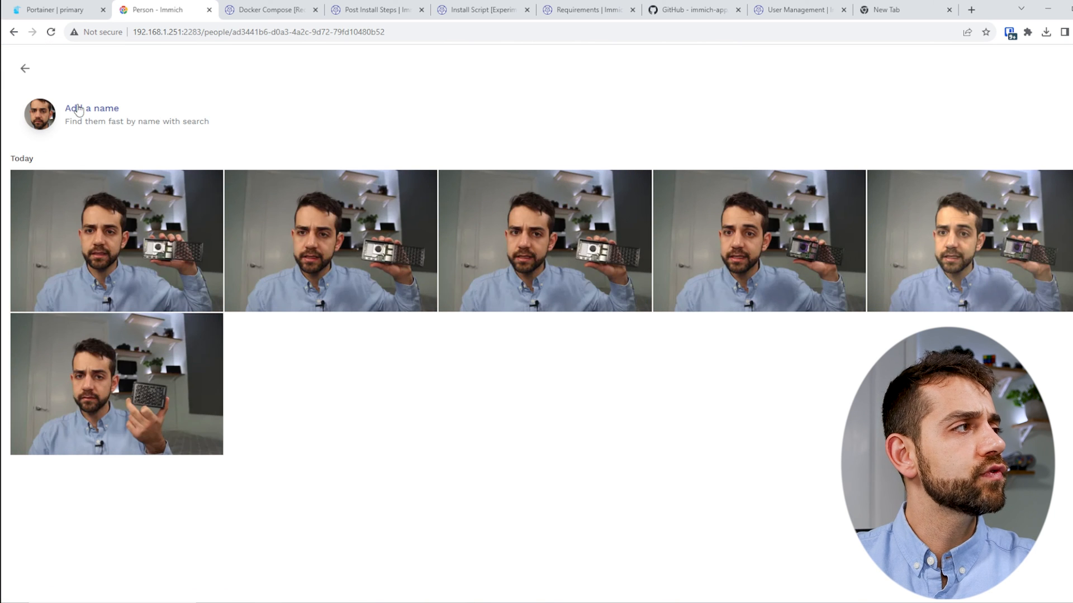
left_click(79, 111)
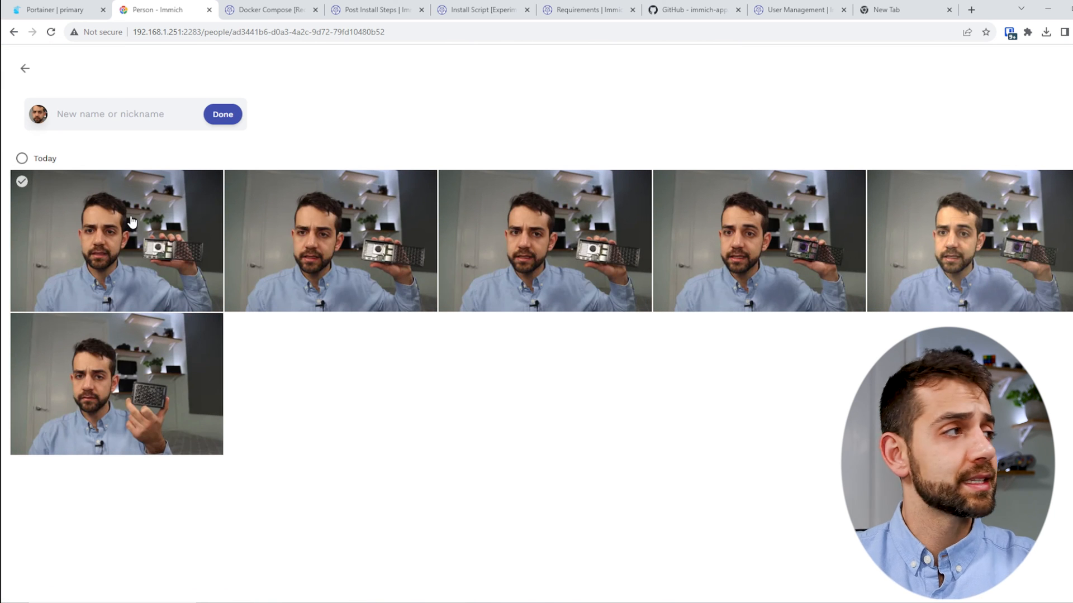
type("aLAN")
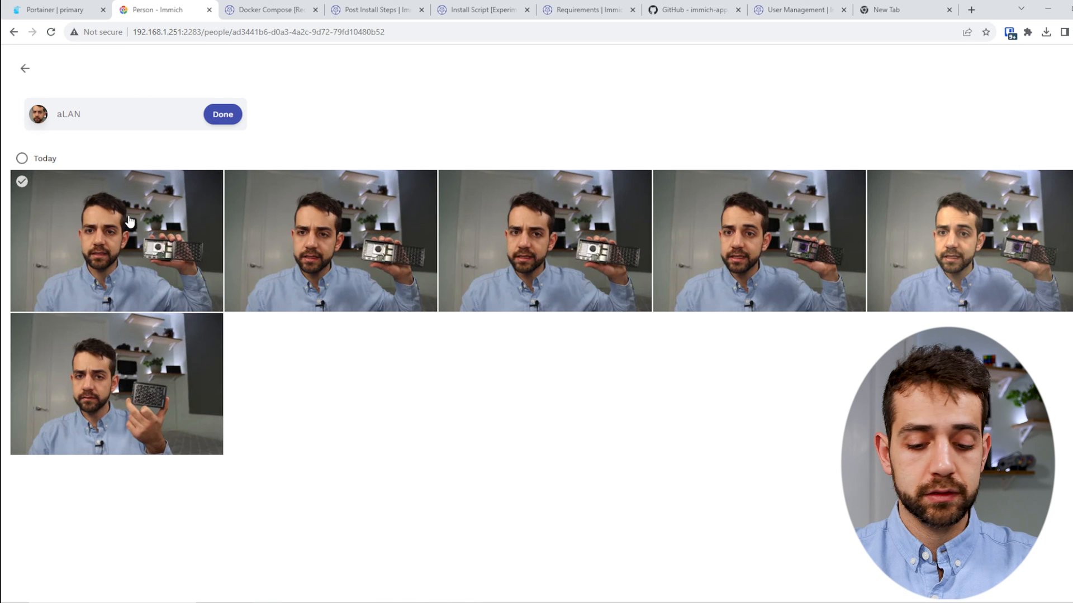
key("BackSpace")
type("Alan")
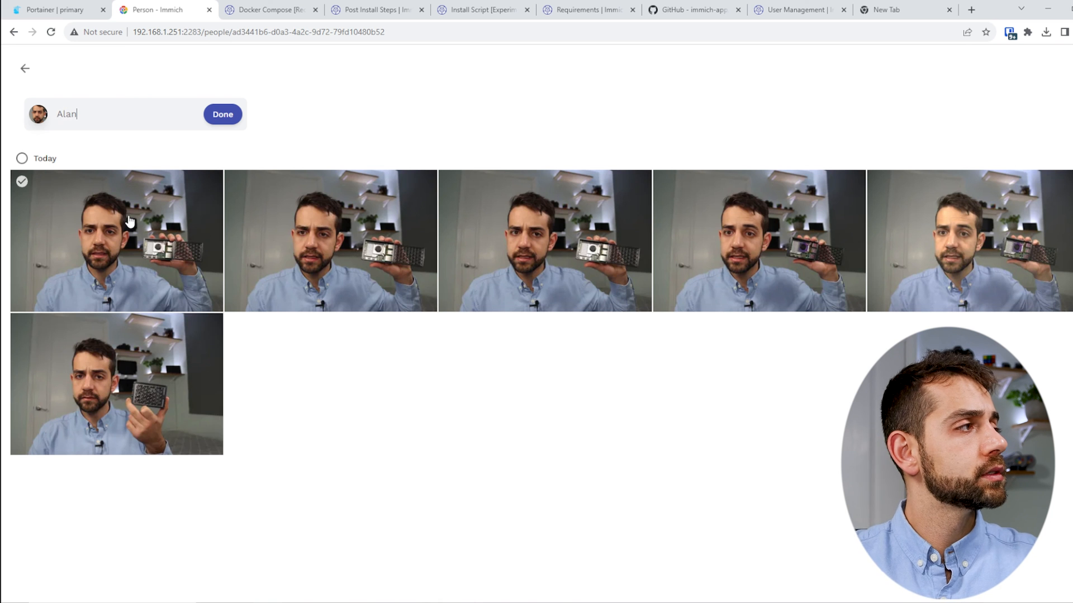
left_click(234, 115)
left_click(24, 68)
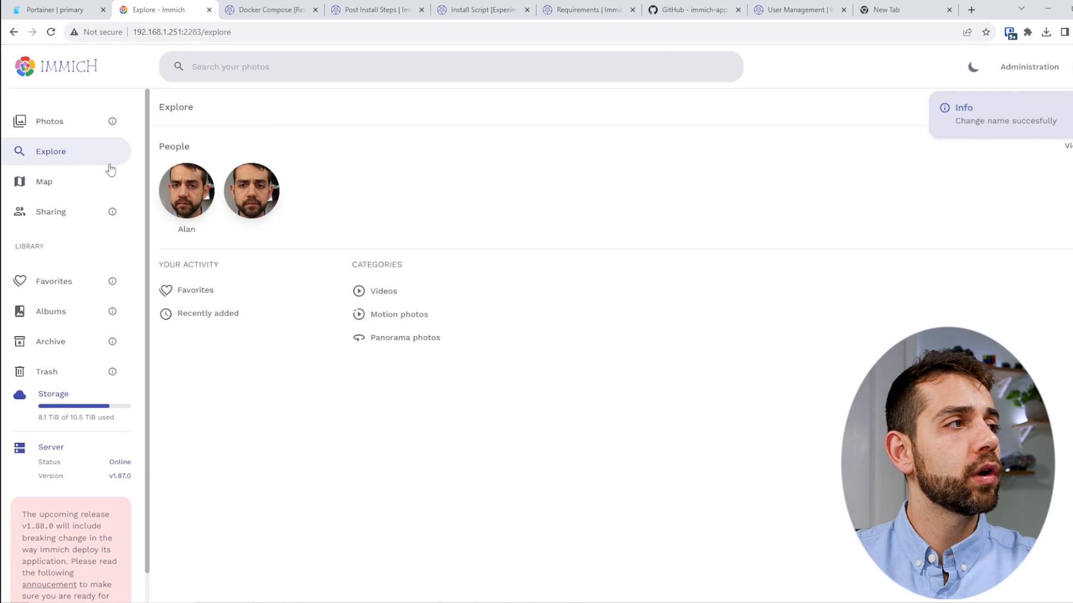
Assign the second detected face to the already named person, confirm merging the two faces, and return to Explore.
left_click(251, 195)
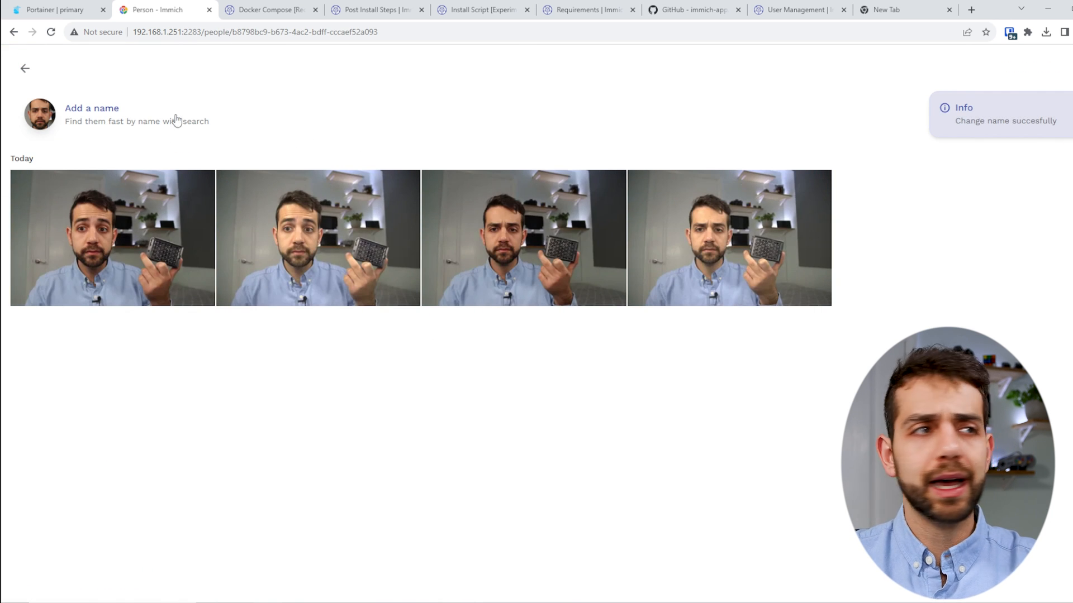
left_click(83, 115)
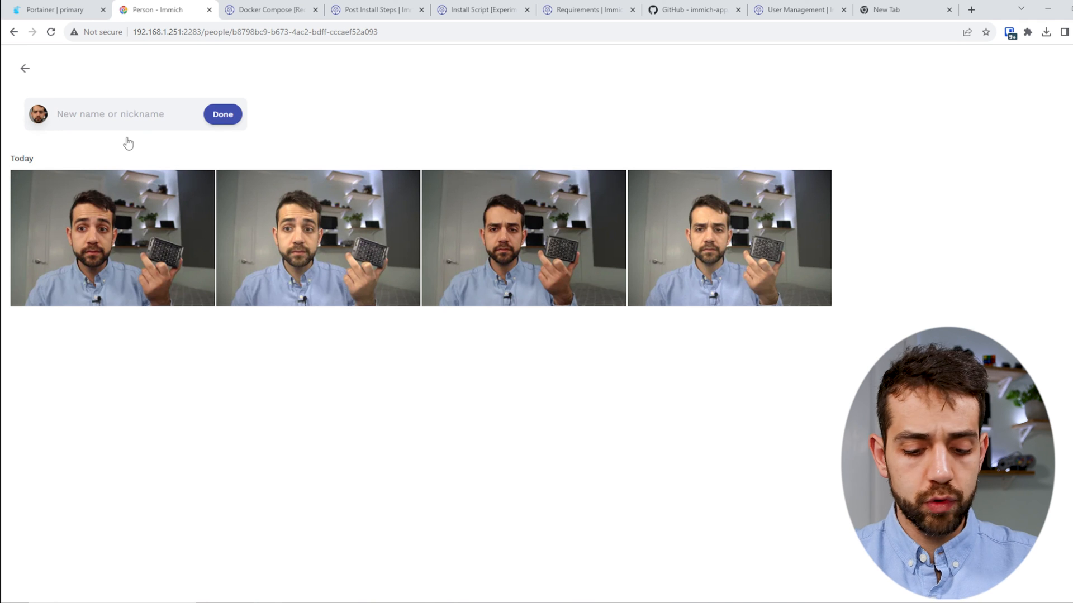
type("Al")
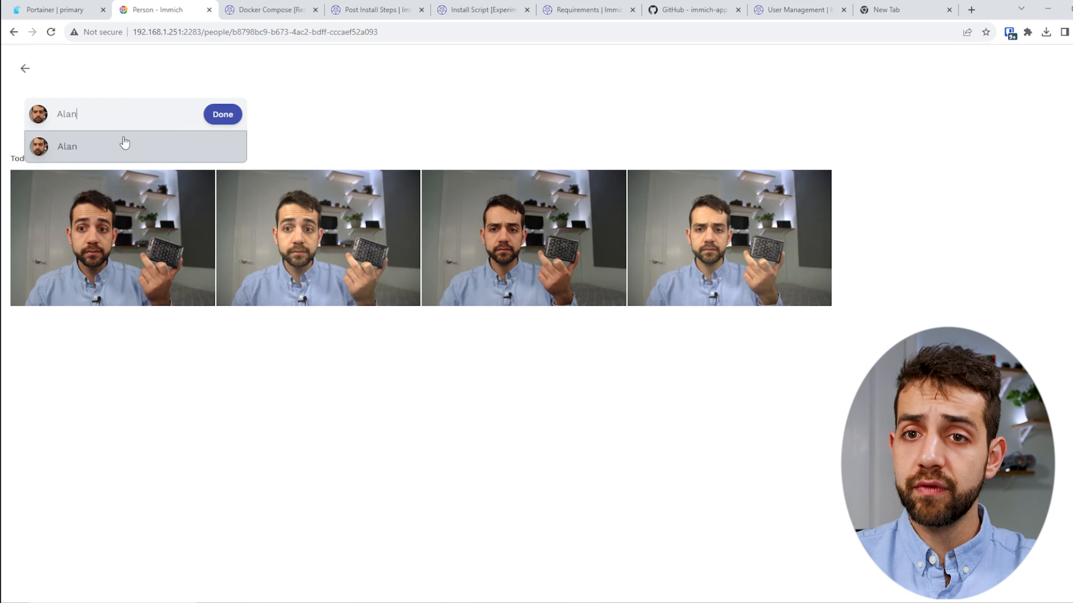
type("an")
left_click(62, 144)
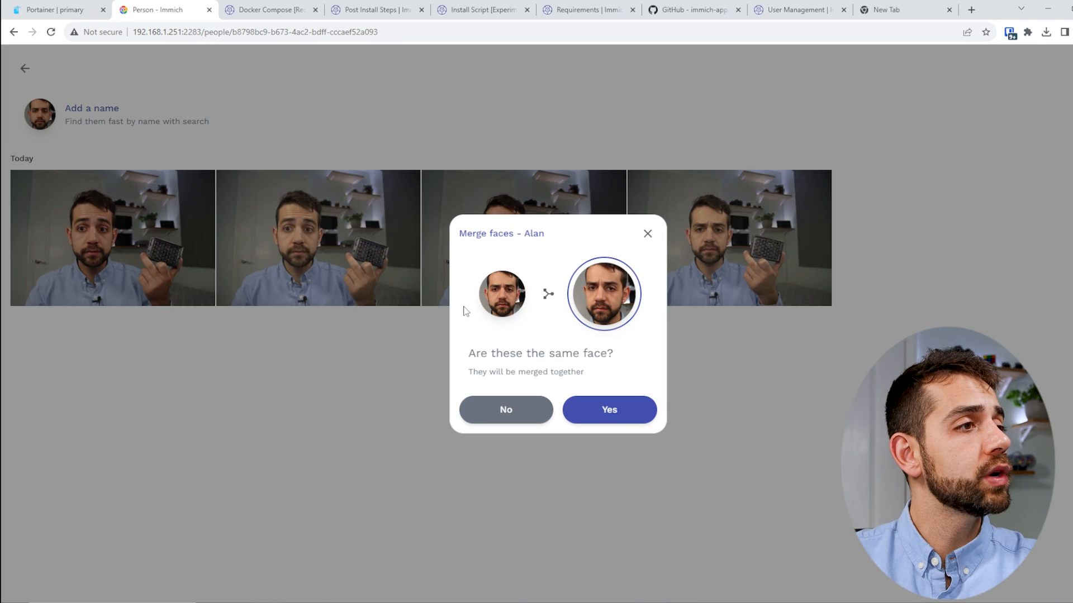
left_click(609, 410)
left_click(25, 68)
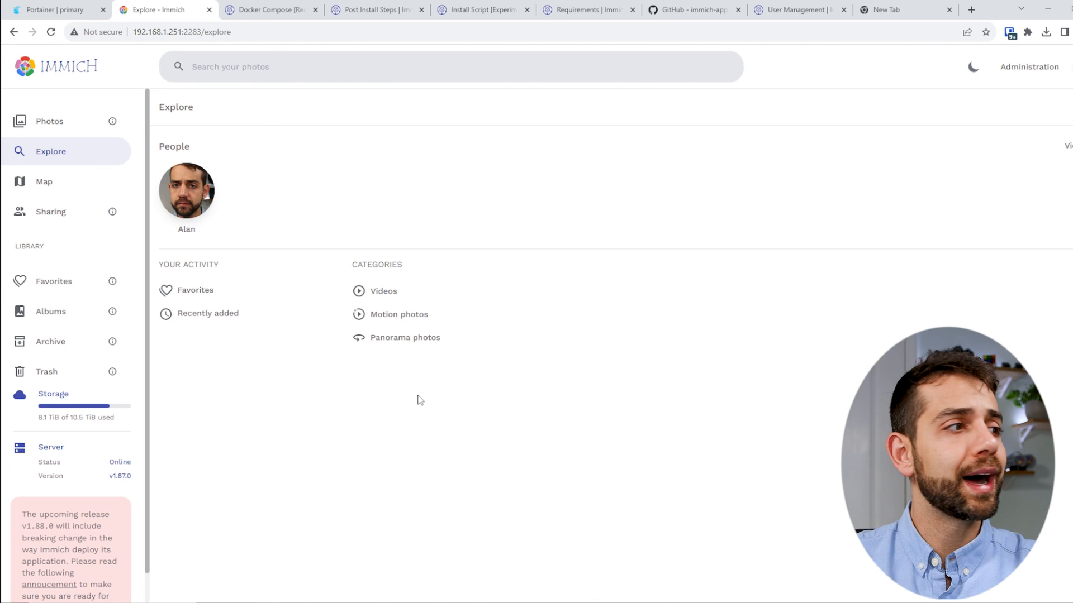
Look over the world map of photo locations and open the Sharing page.
left_click(45, 182)
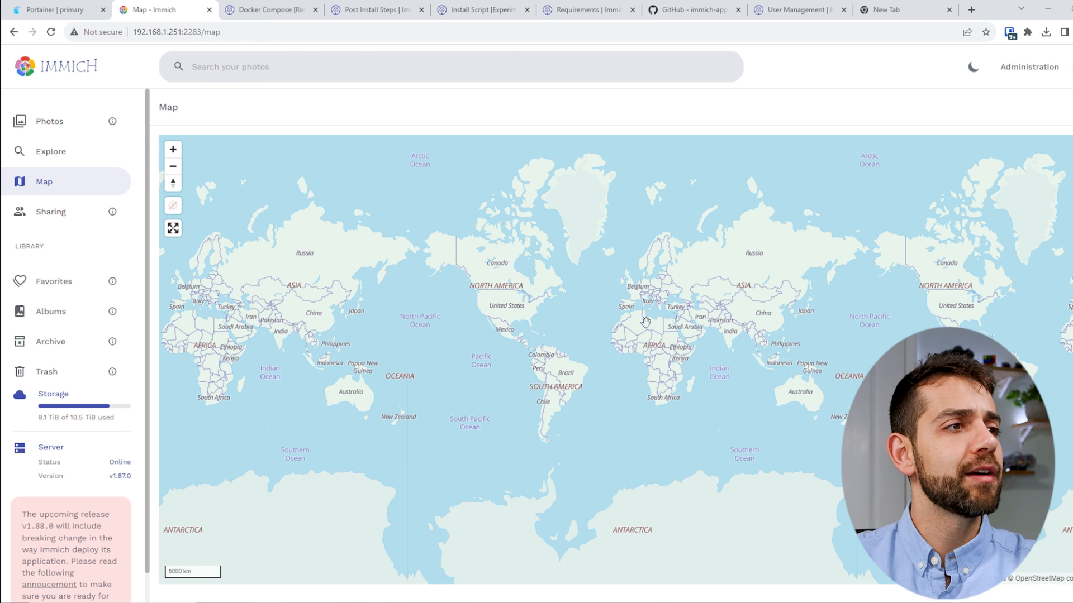
scroll(623, 279, "up", 4)
scroll(711, 344, "down", 2)
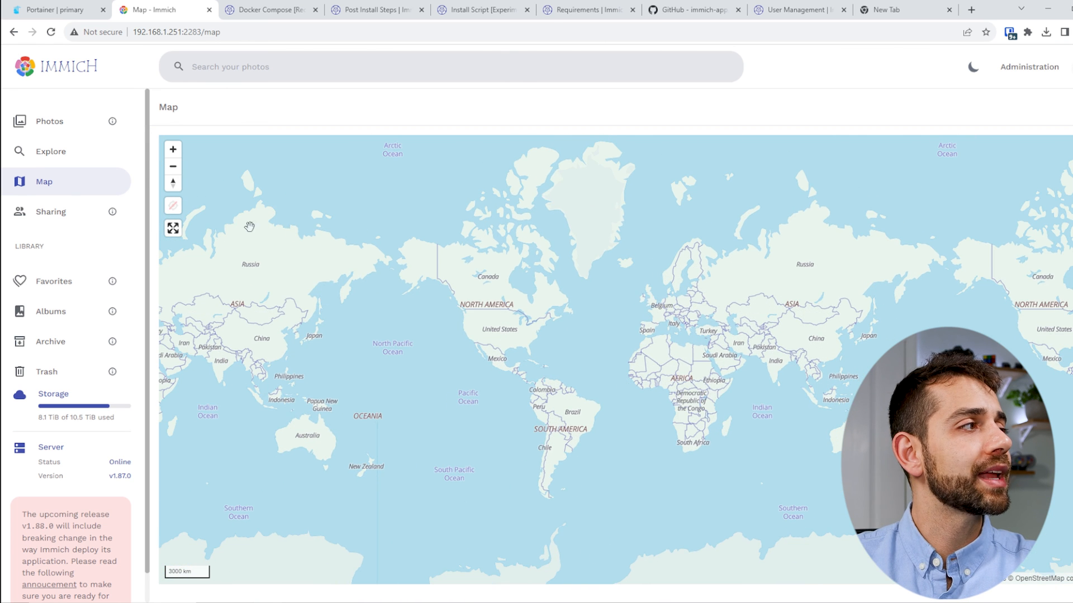
left_click(71, 211)
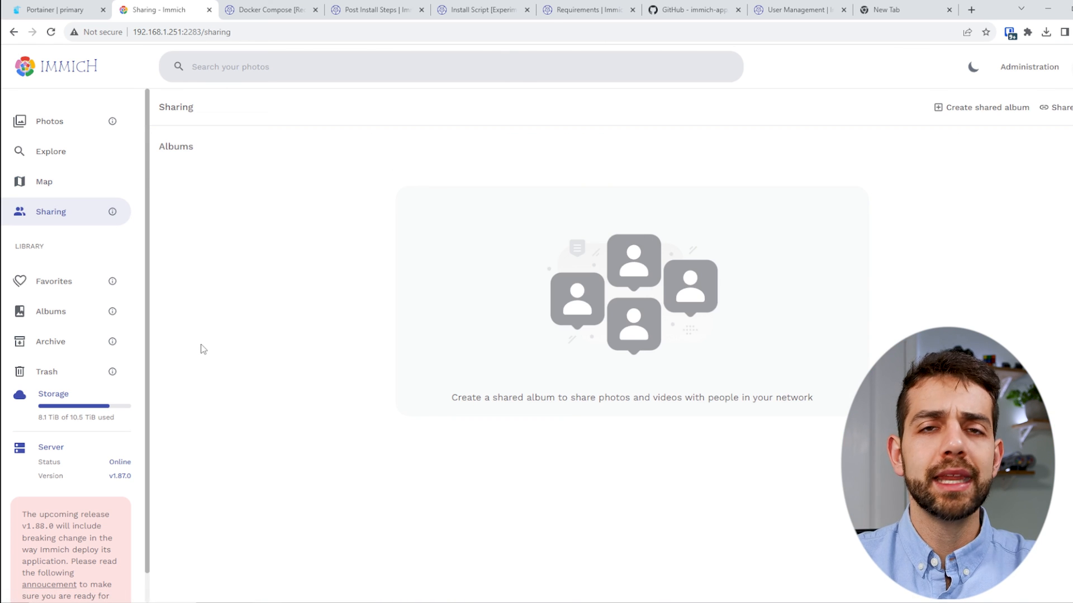